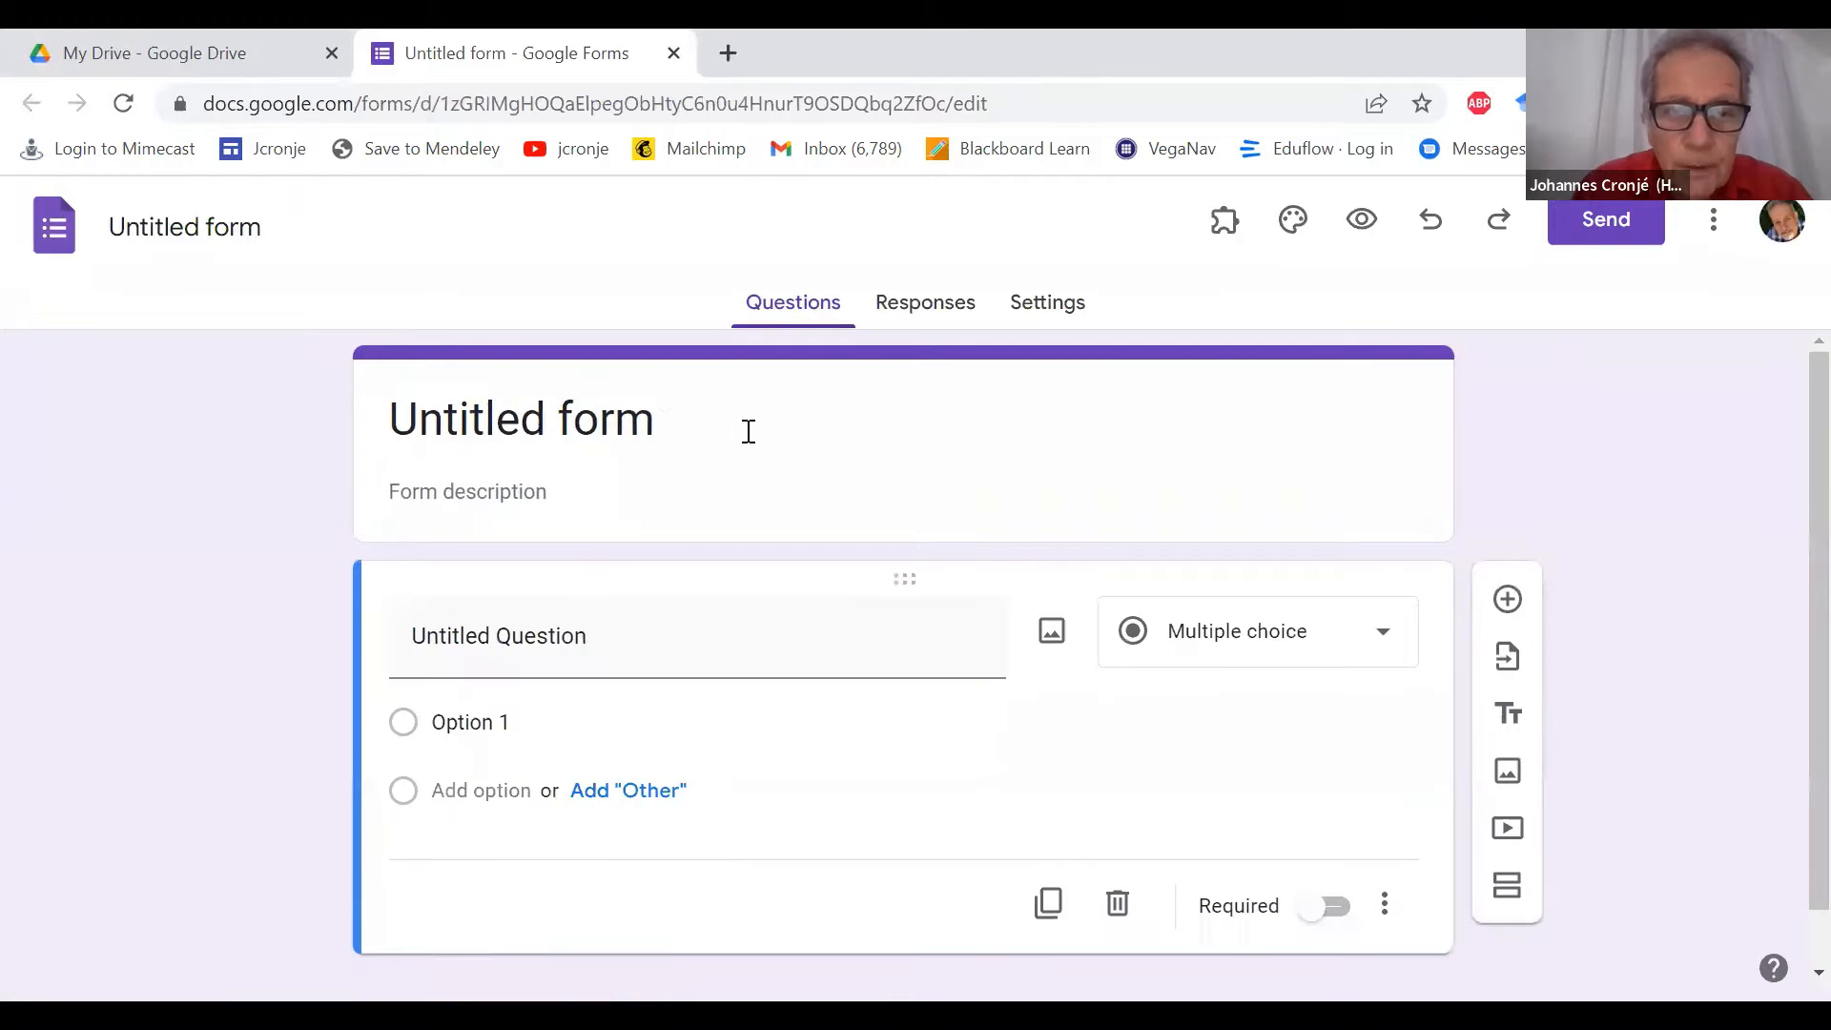
- Title the untitled form "Feedback on Teaching and Learning"
click(758, 432)
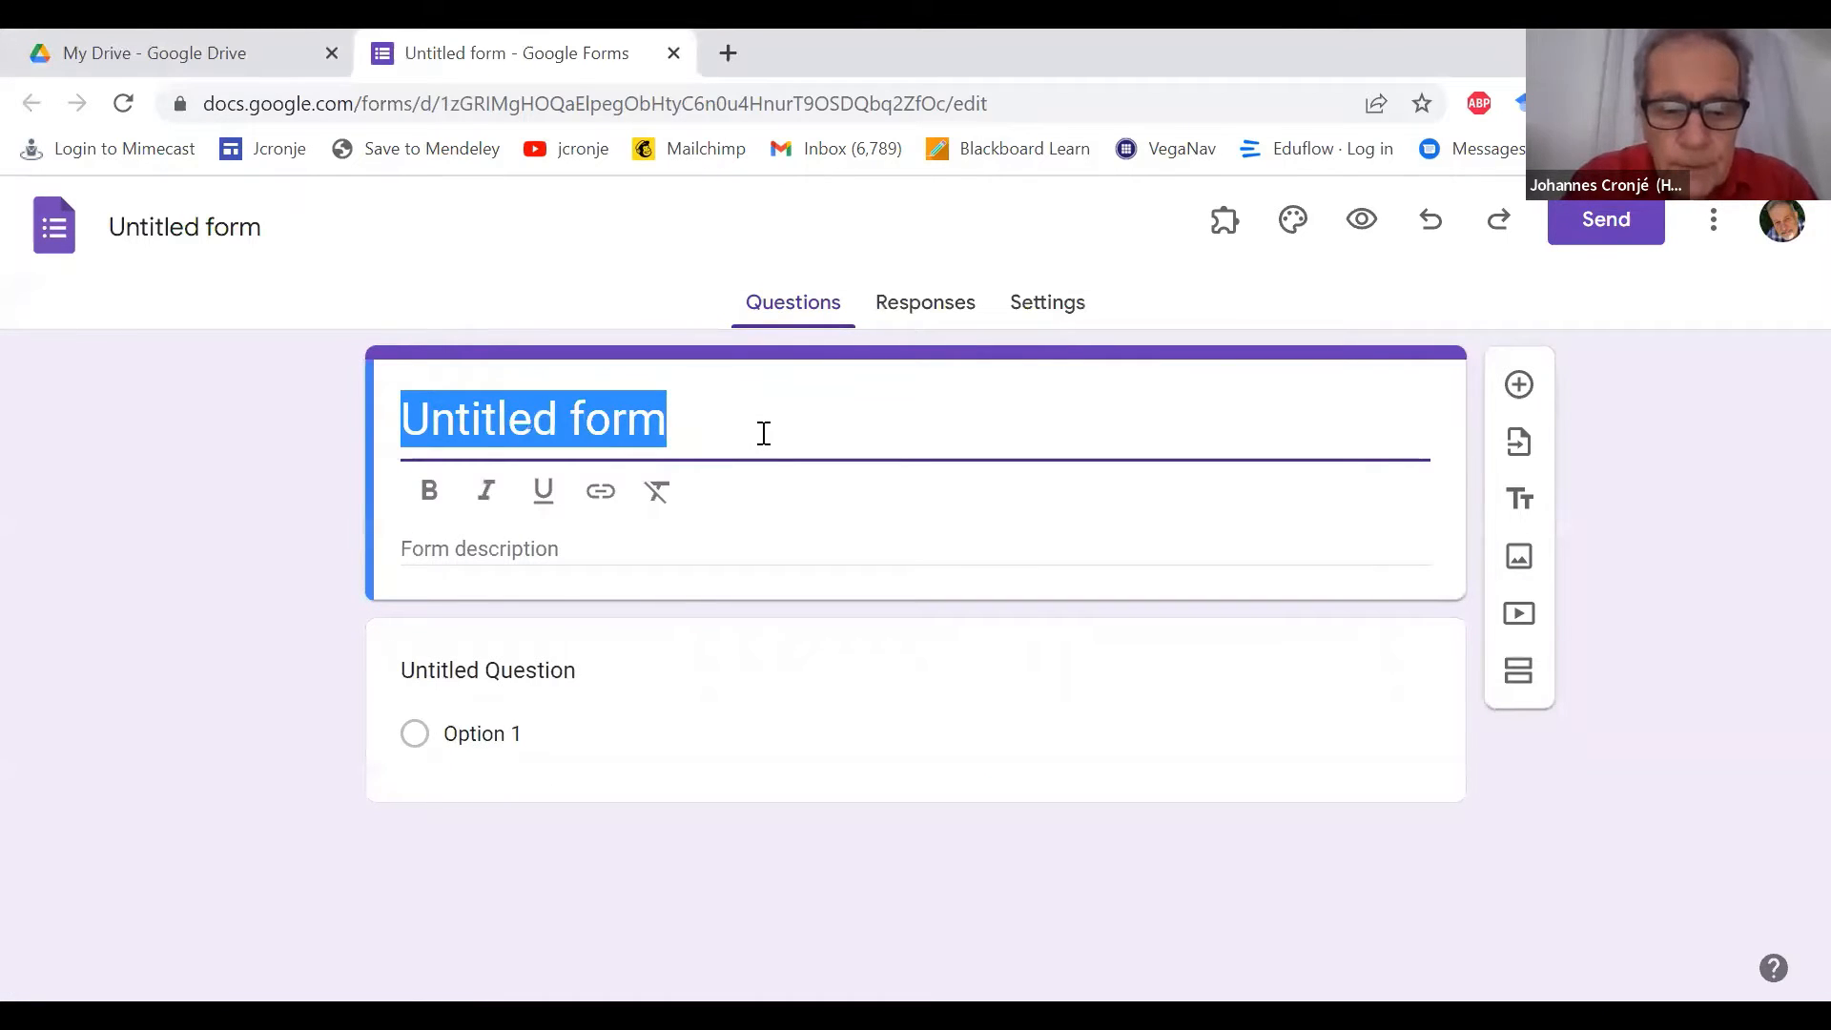
text(Feedbac)
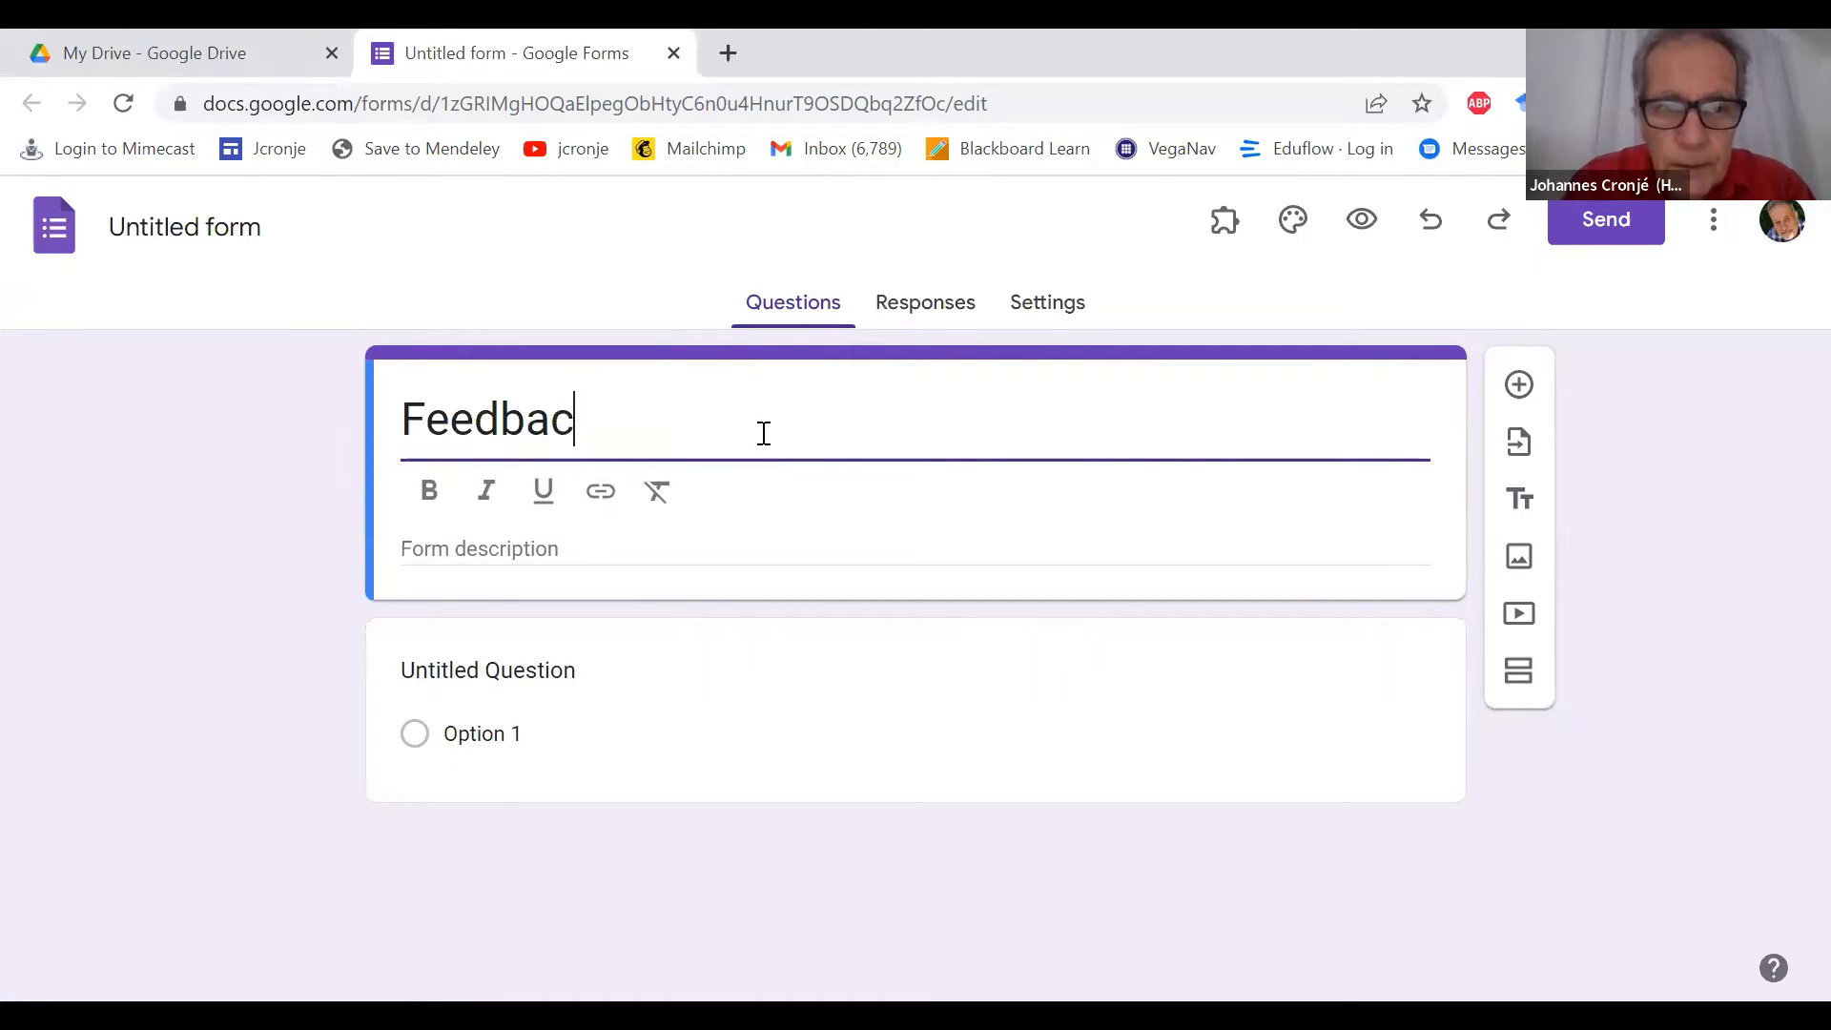
text(k on Teaching and )
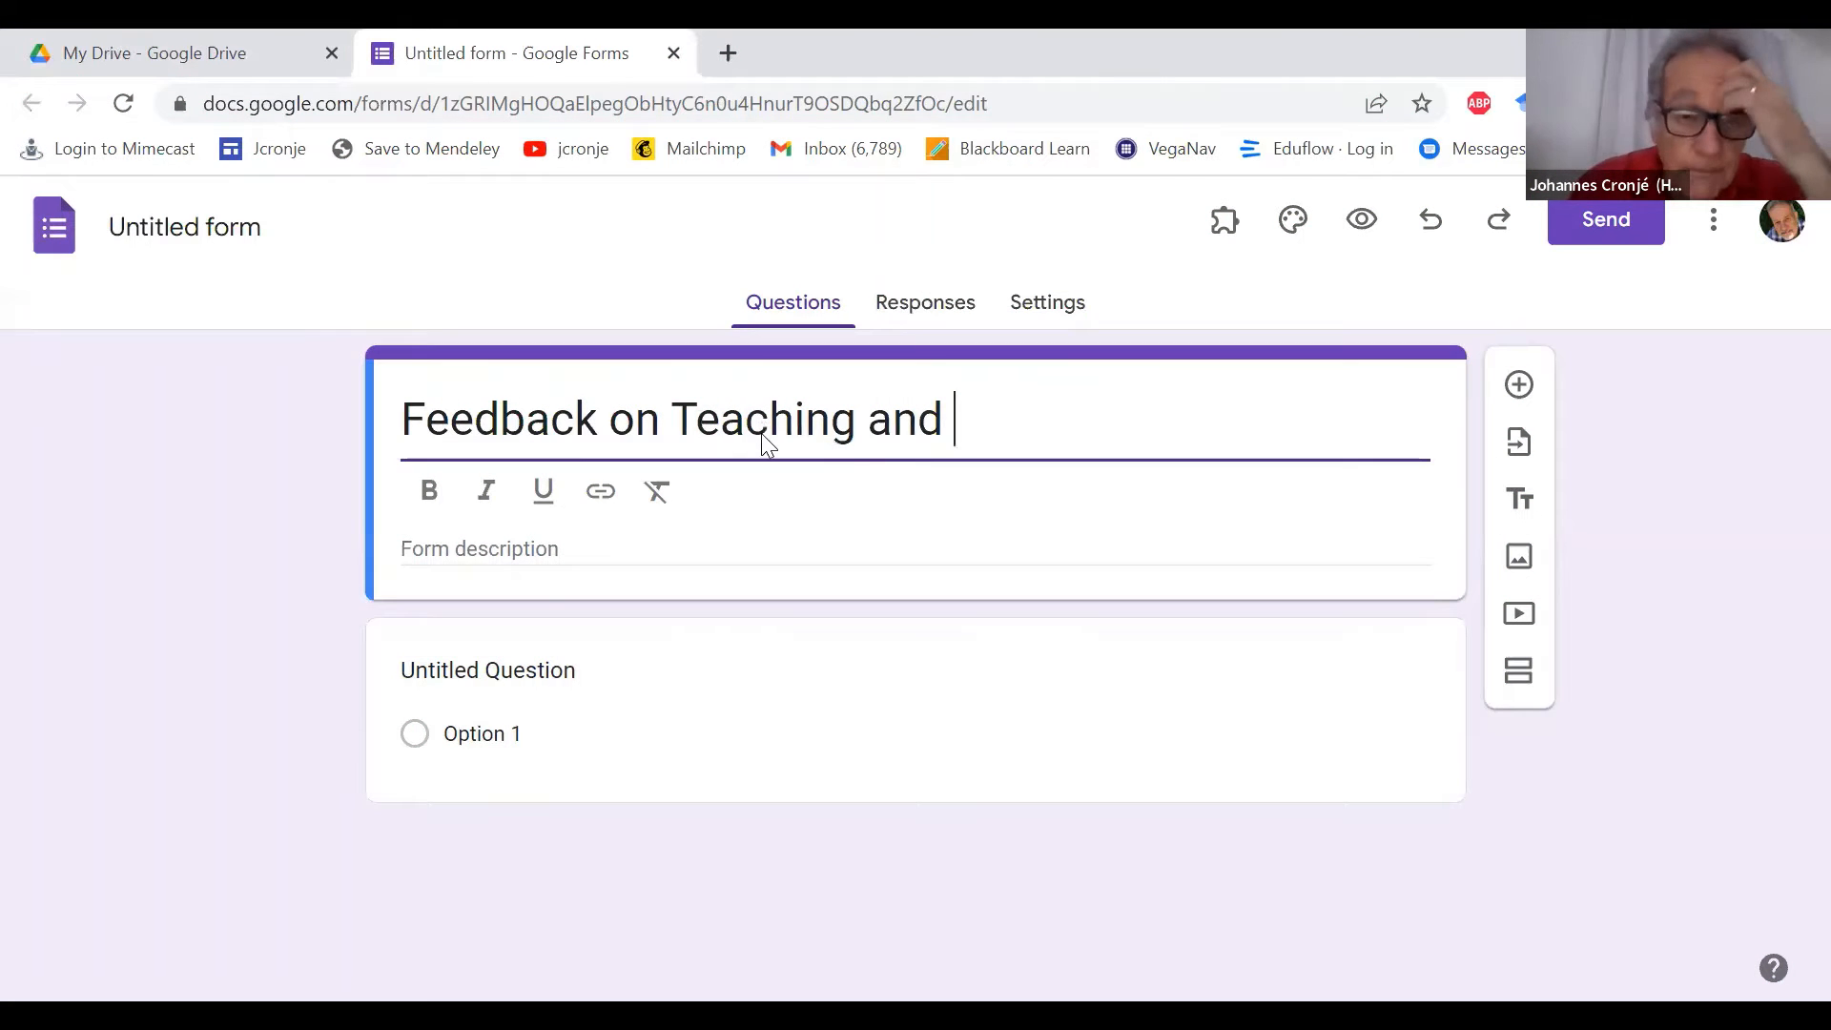
text(Learning)
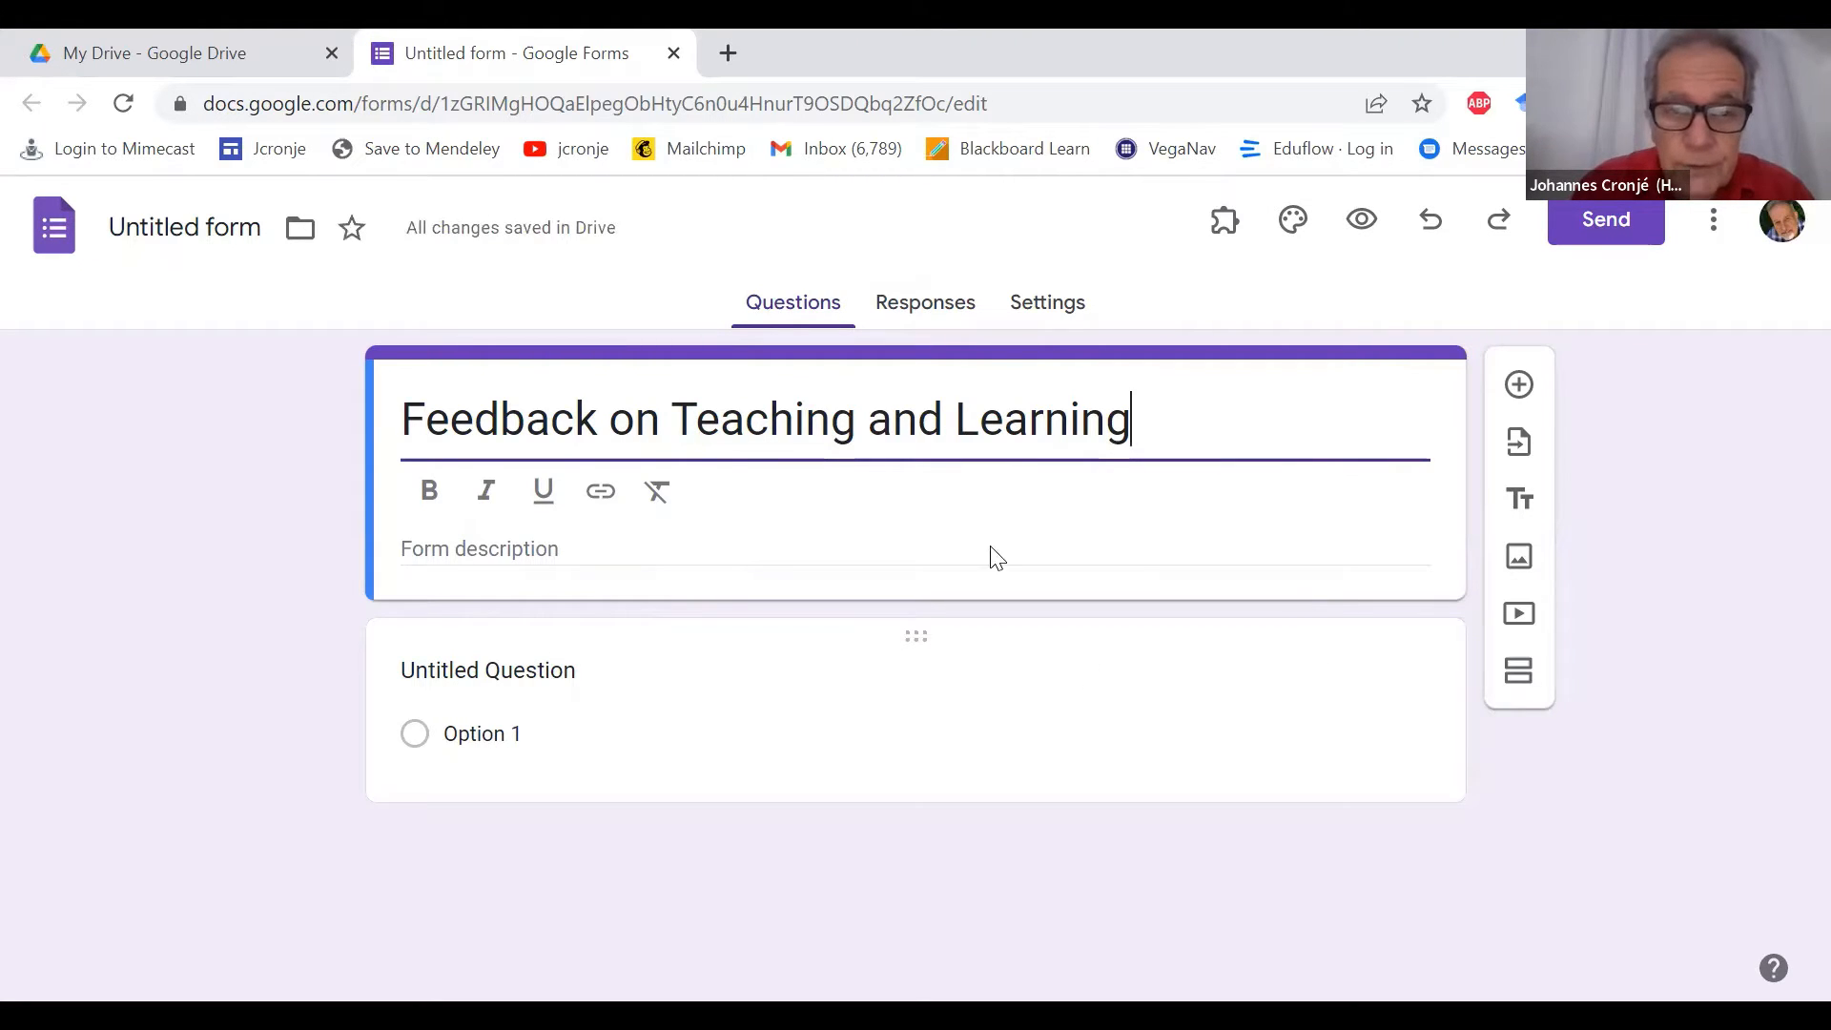
- Set the form description to "This form is for us to obtain feedback on how you have experienced teaching and learning in this course."
click(599, 548)
text(T)
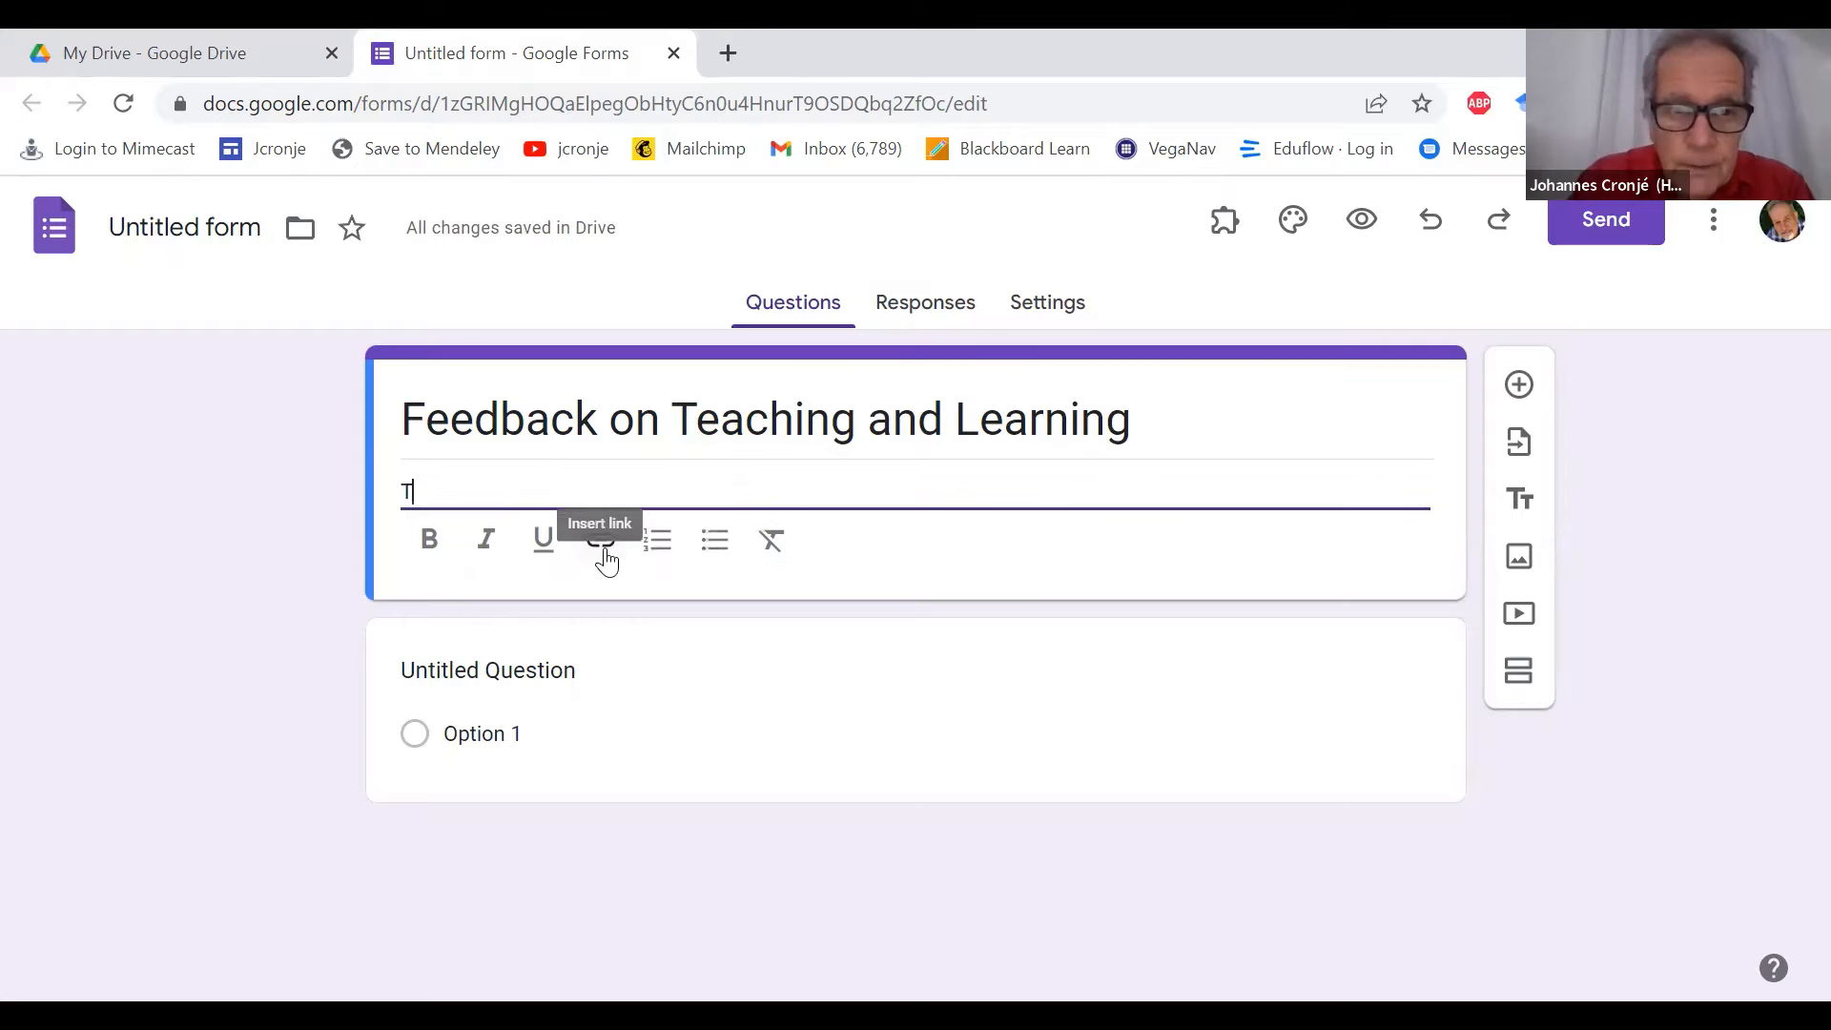
text(his form is )
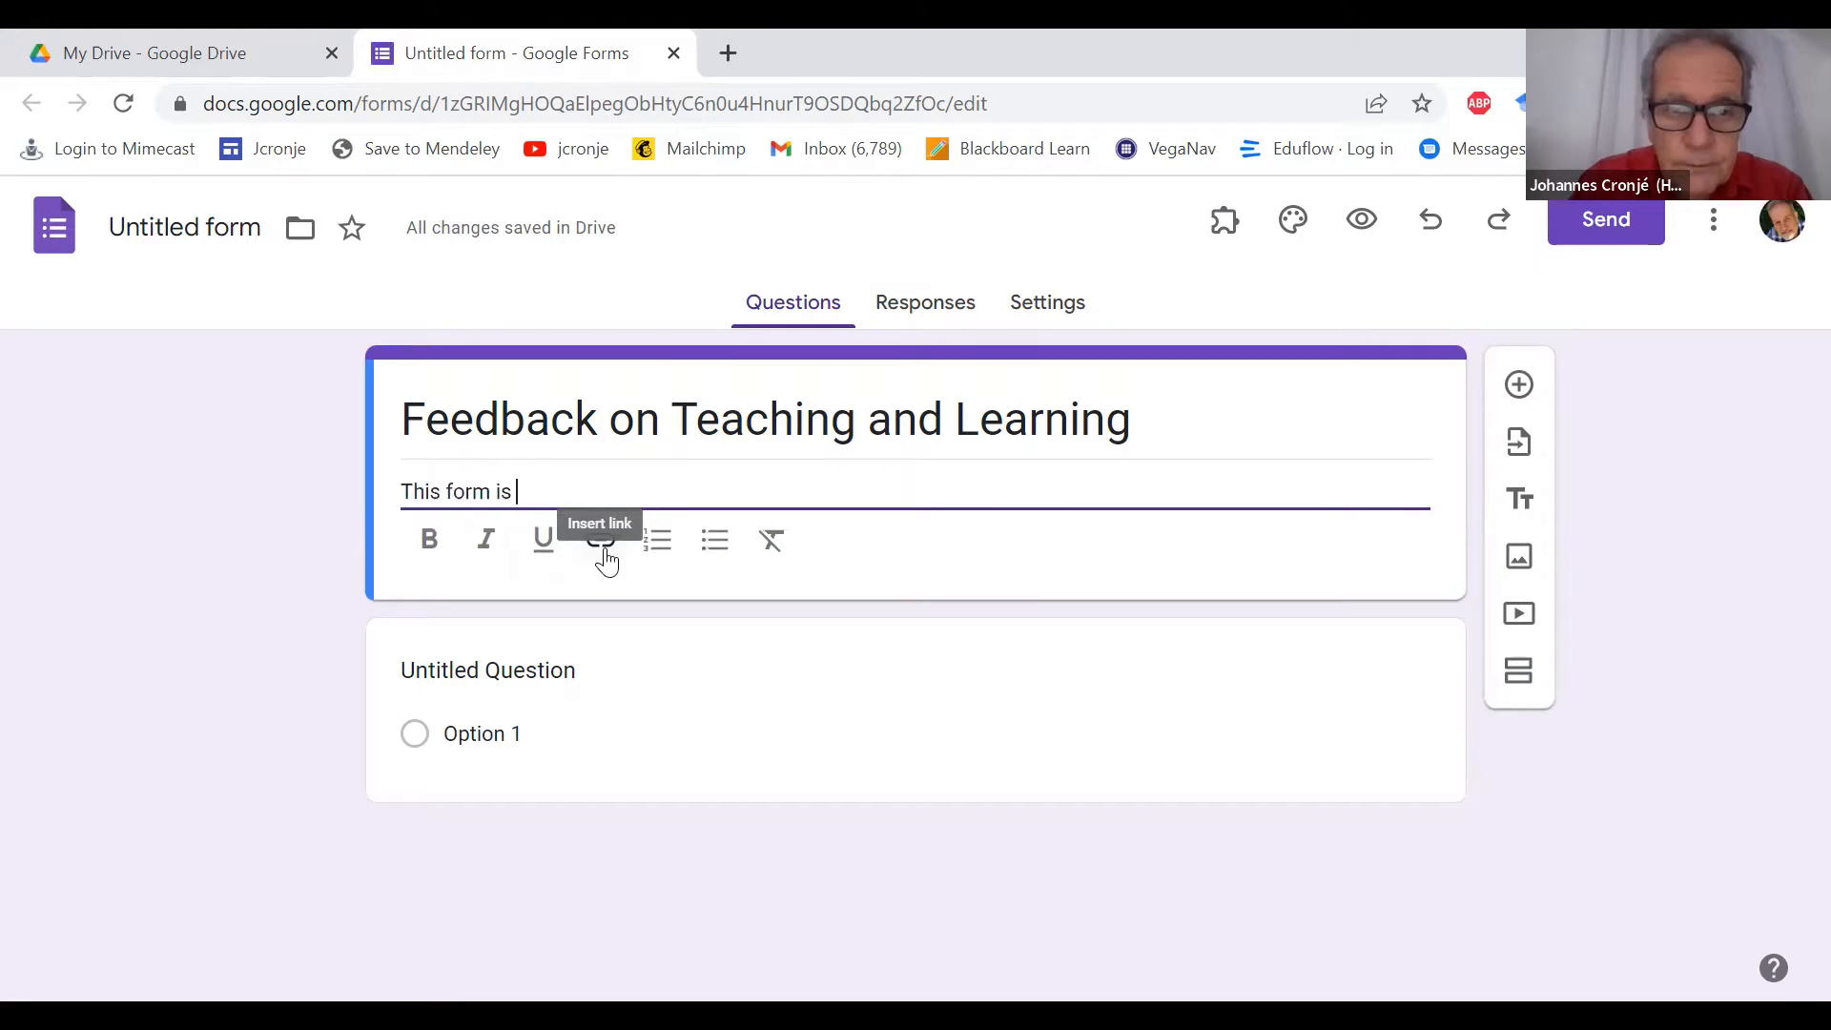
text(for us to obtain)
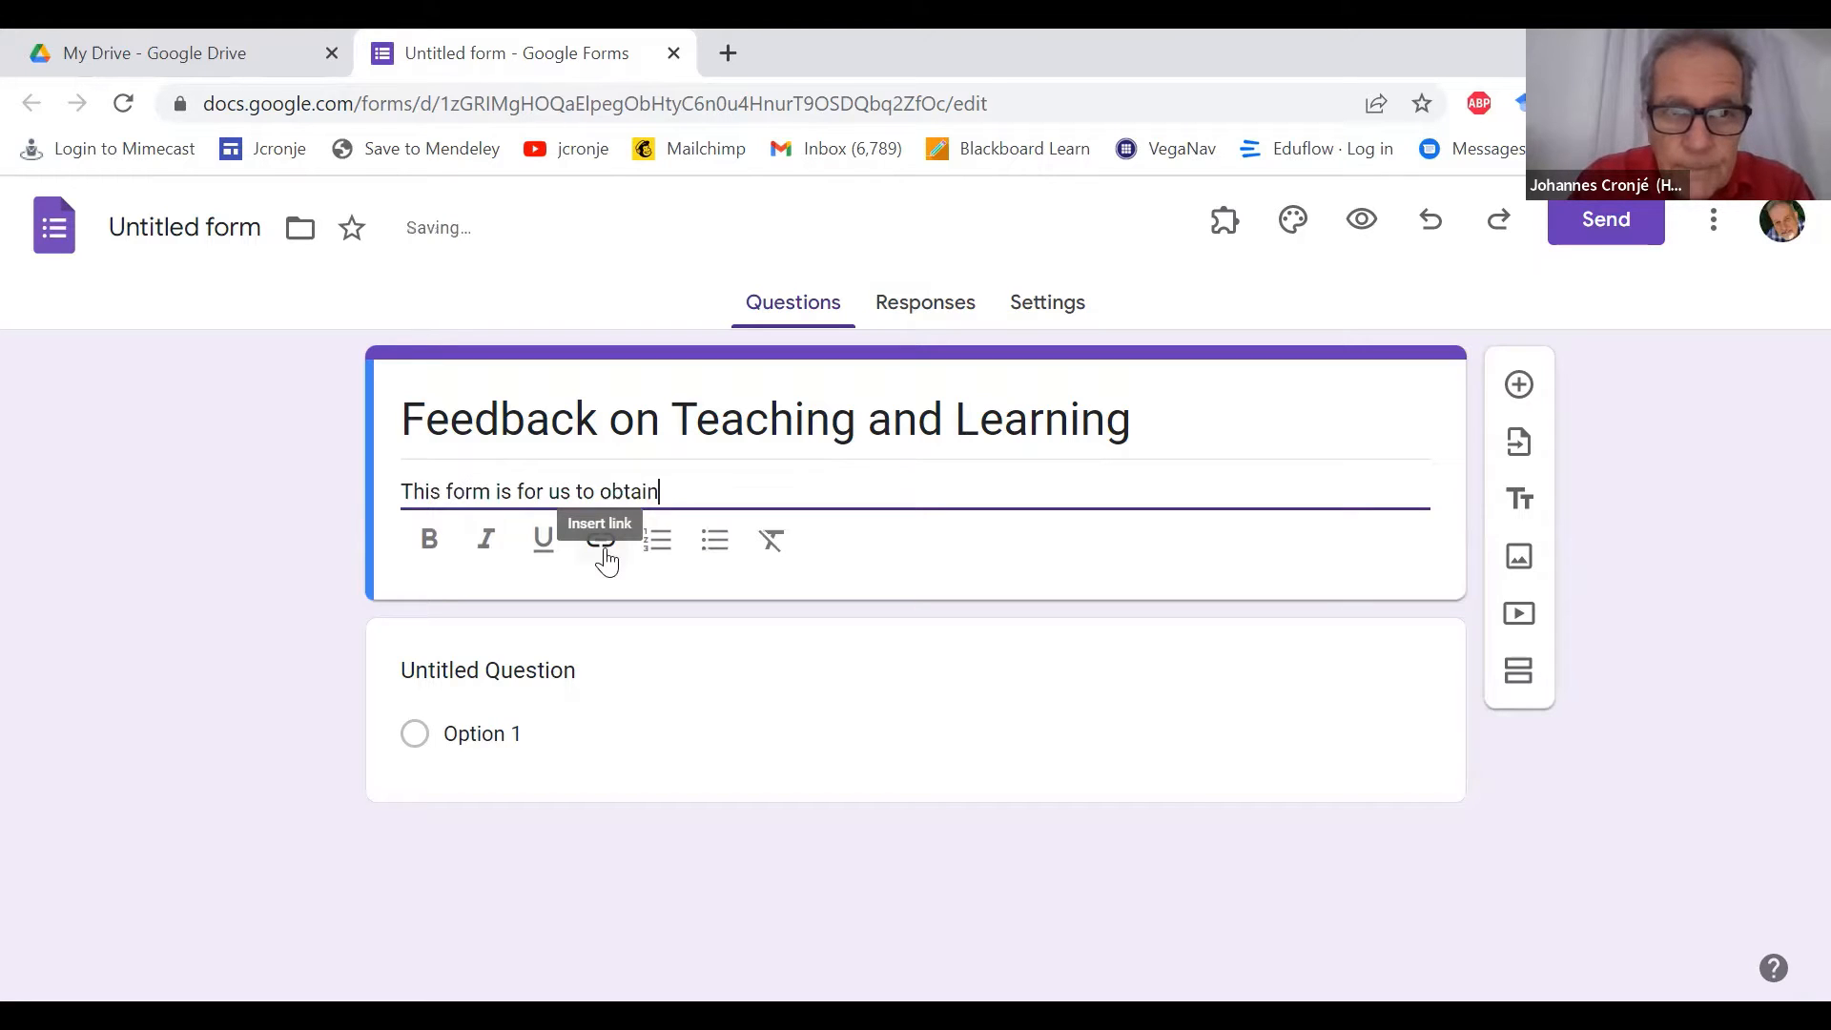
text( feedback o)
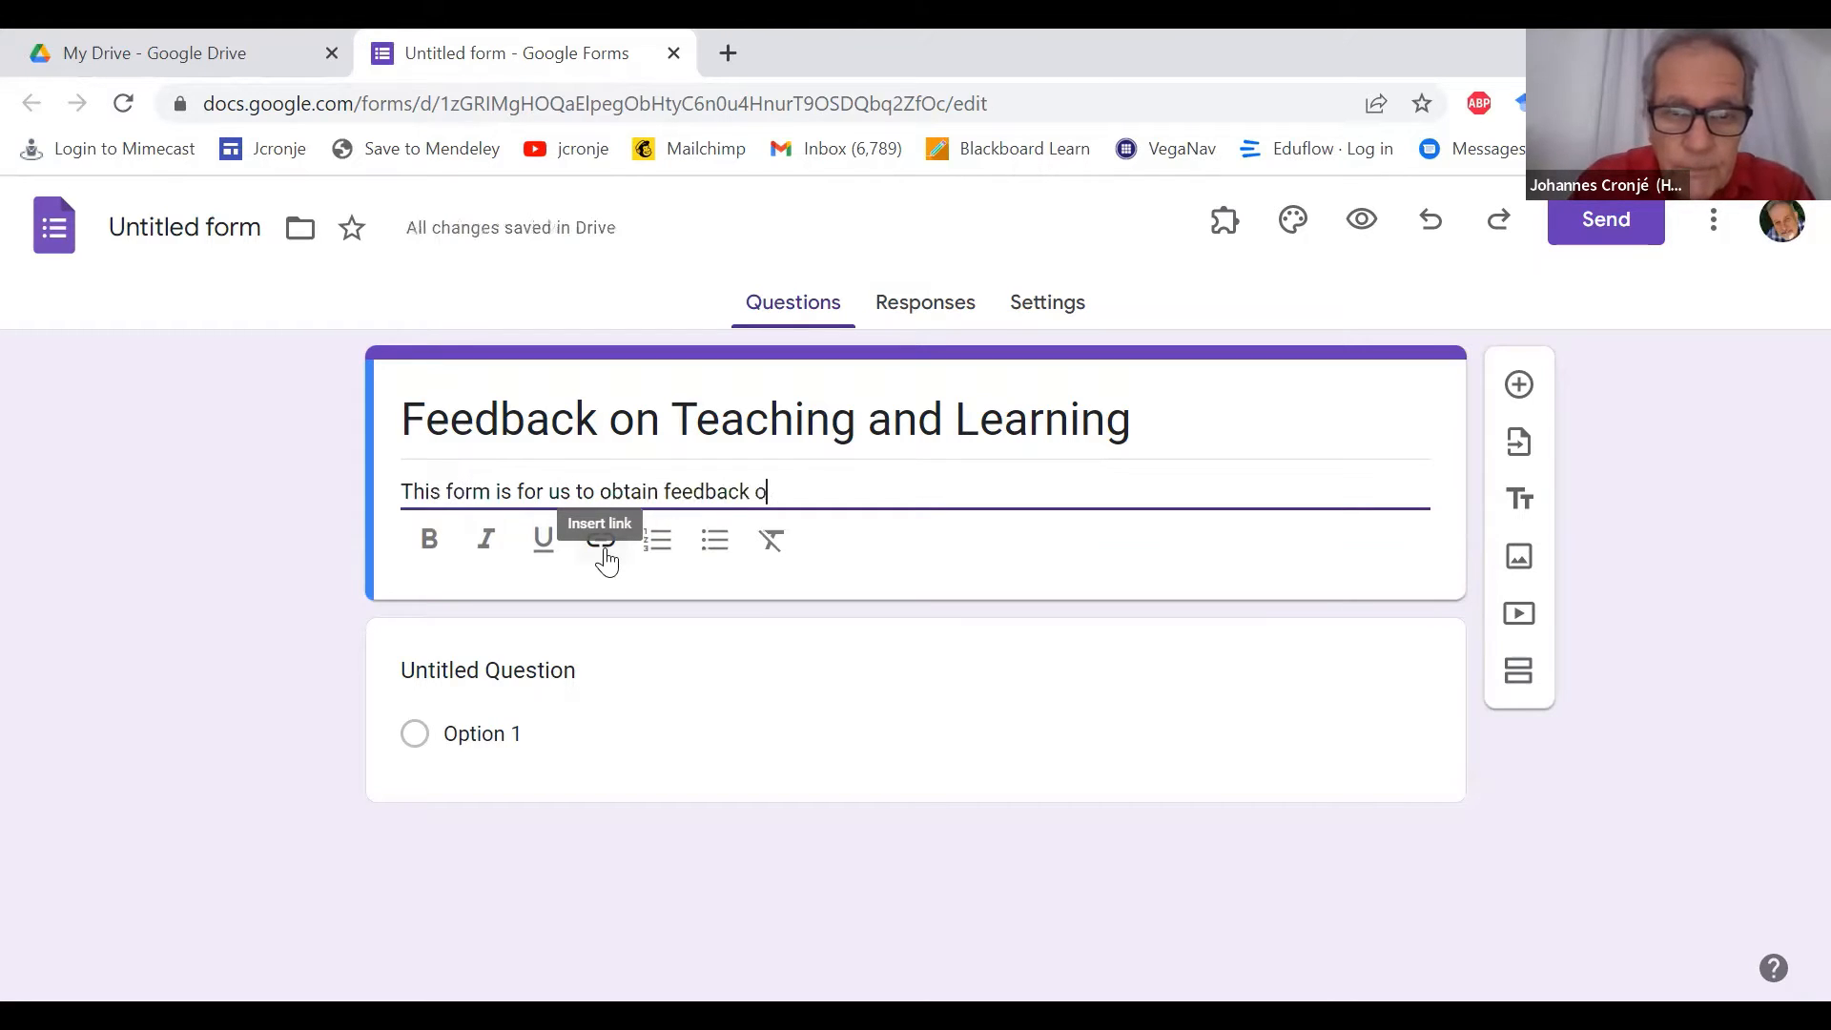
text(n)
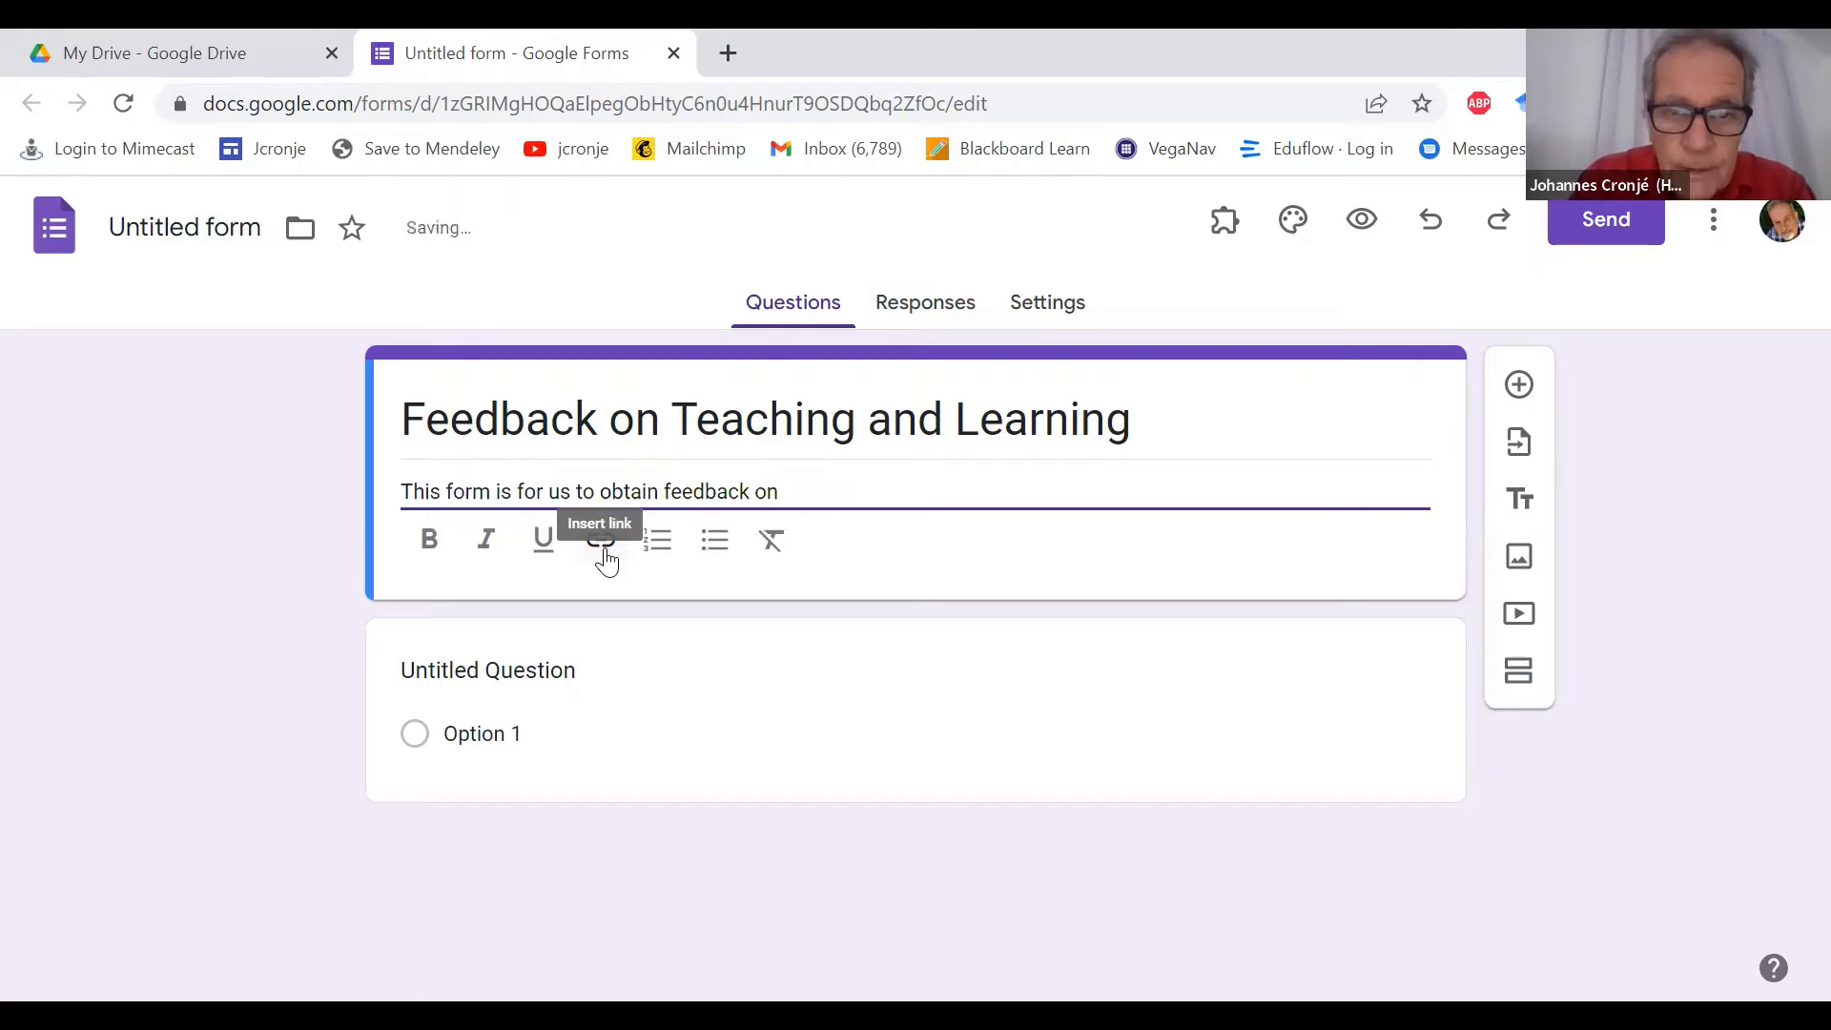
text( how you feel a)
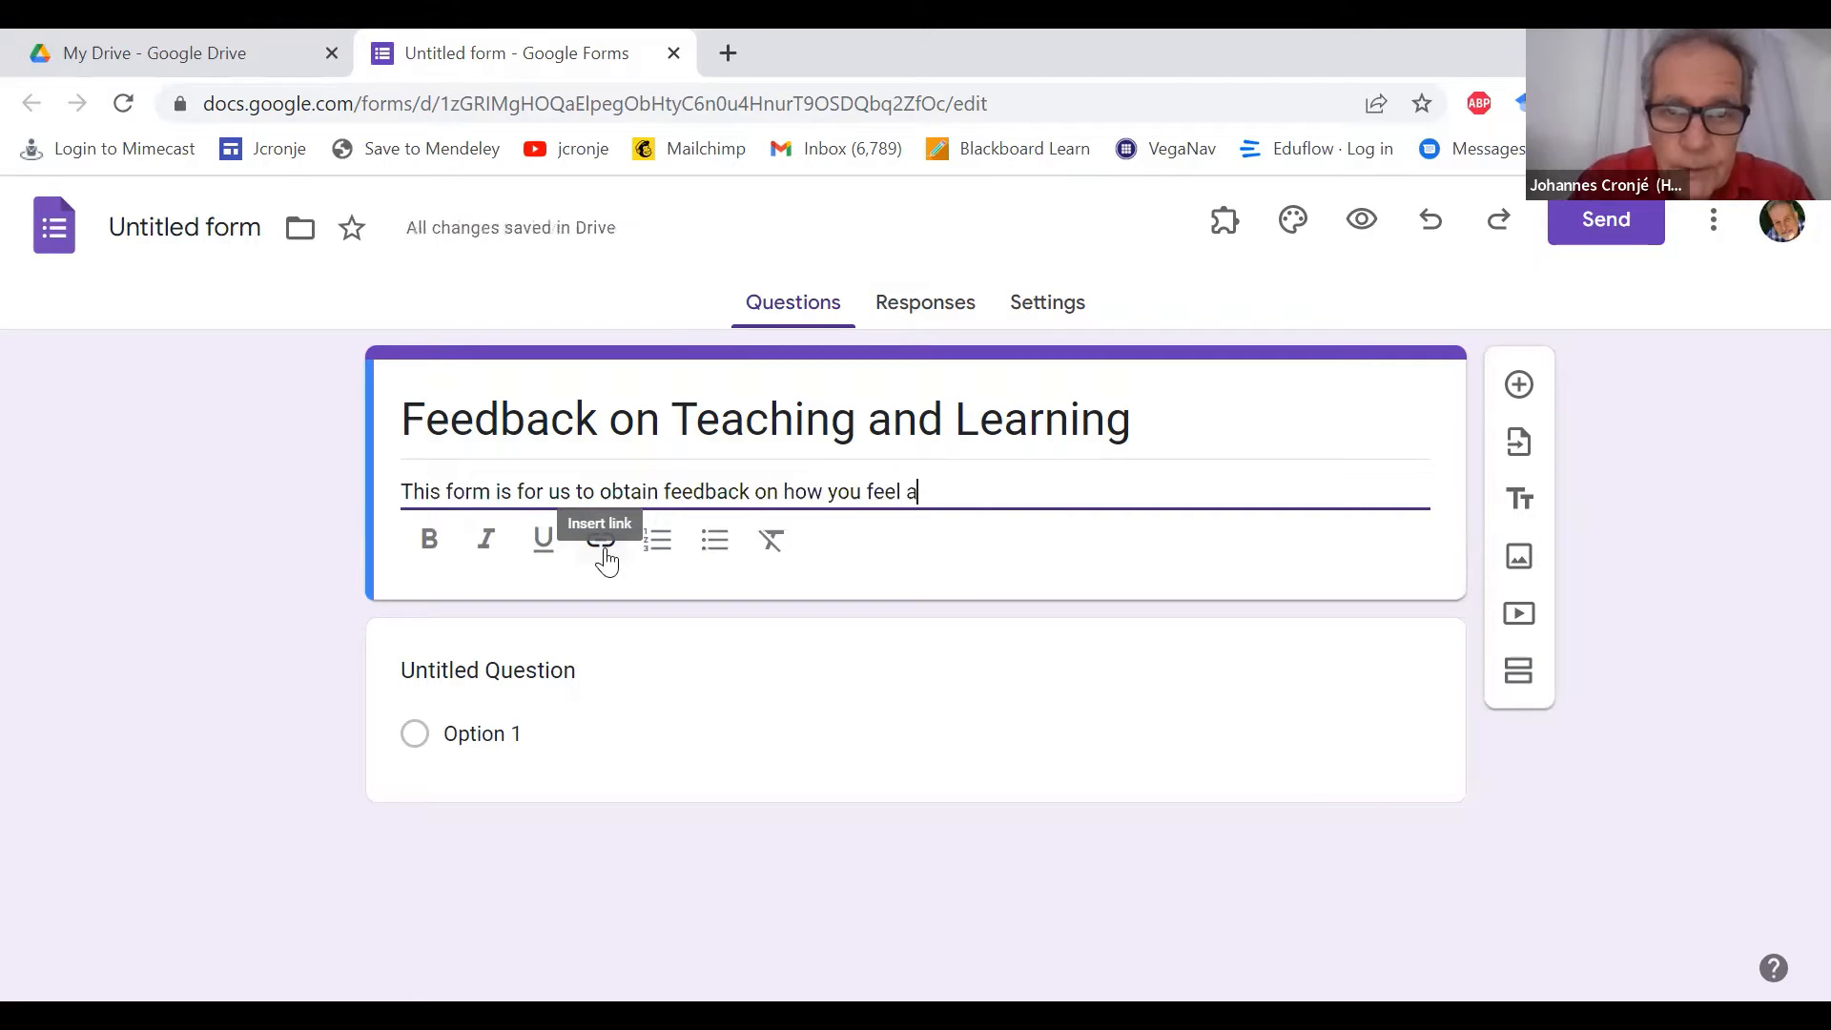
key(BackSpace)
key(BackSpace)
key(BackSpace)
key(BackSpace)
key(BackSpace)
key(BackSpace)
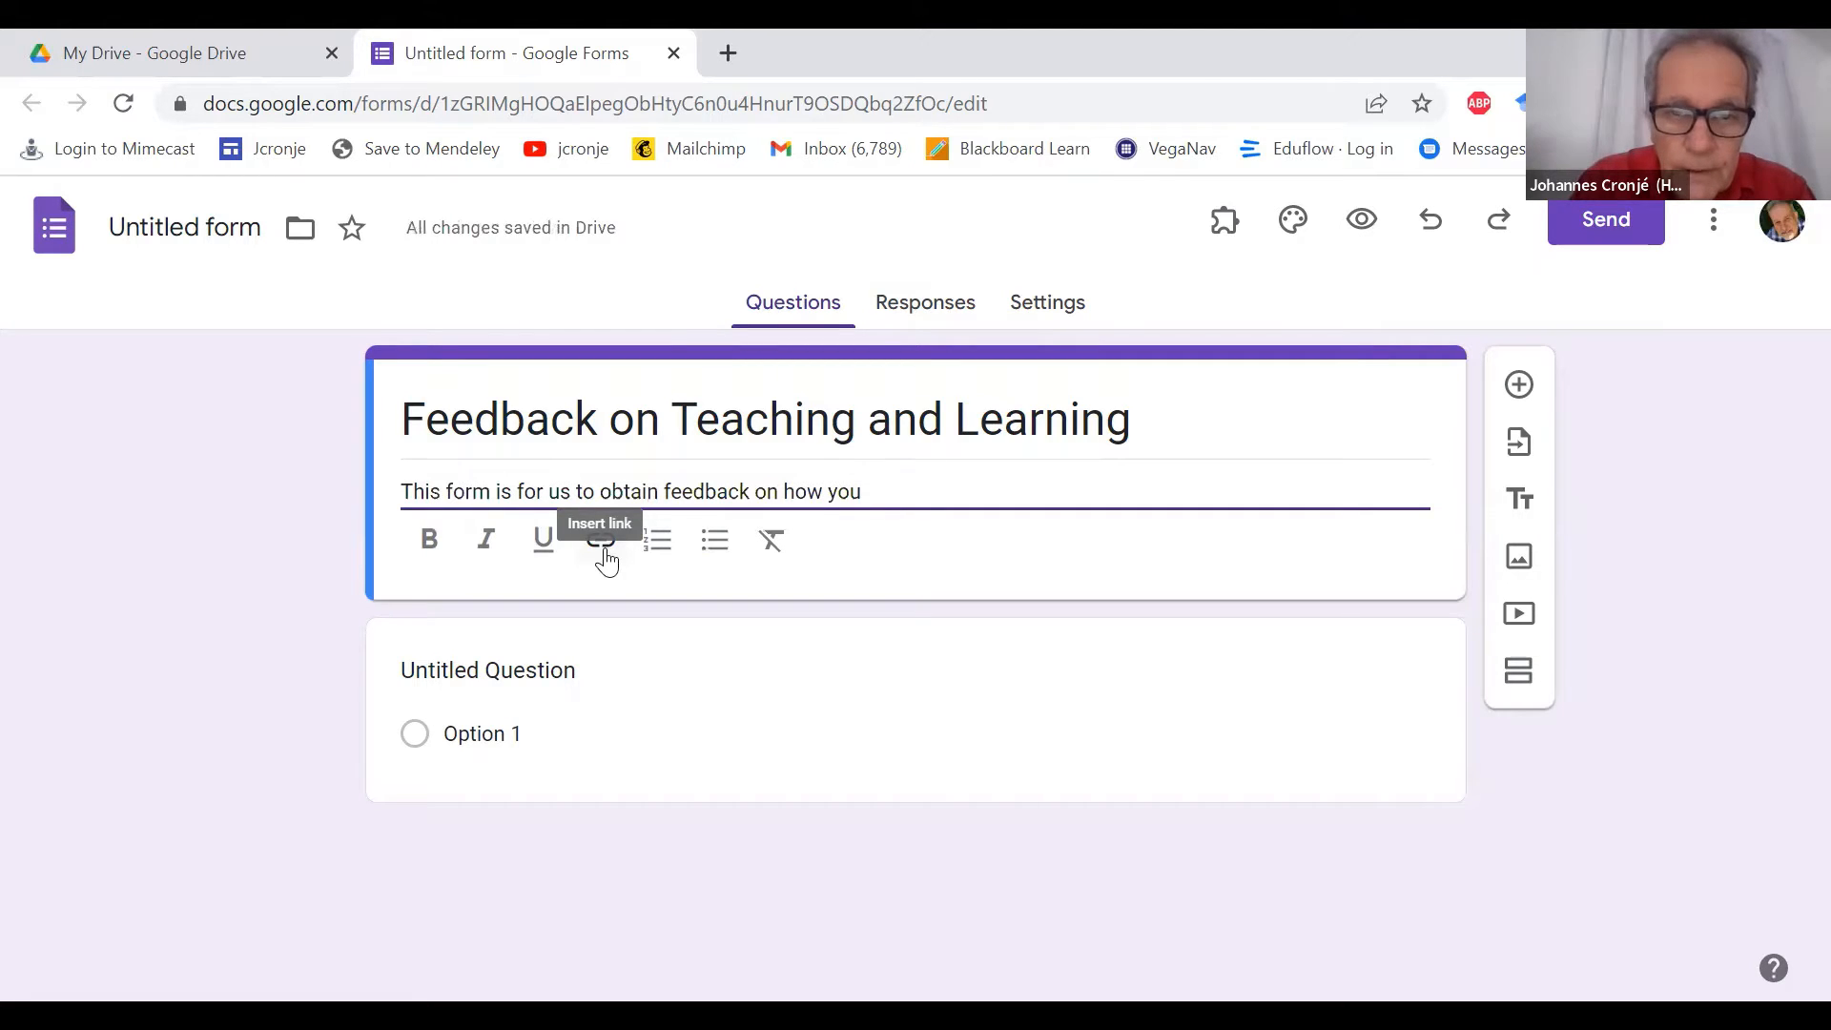
text(have experienced)
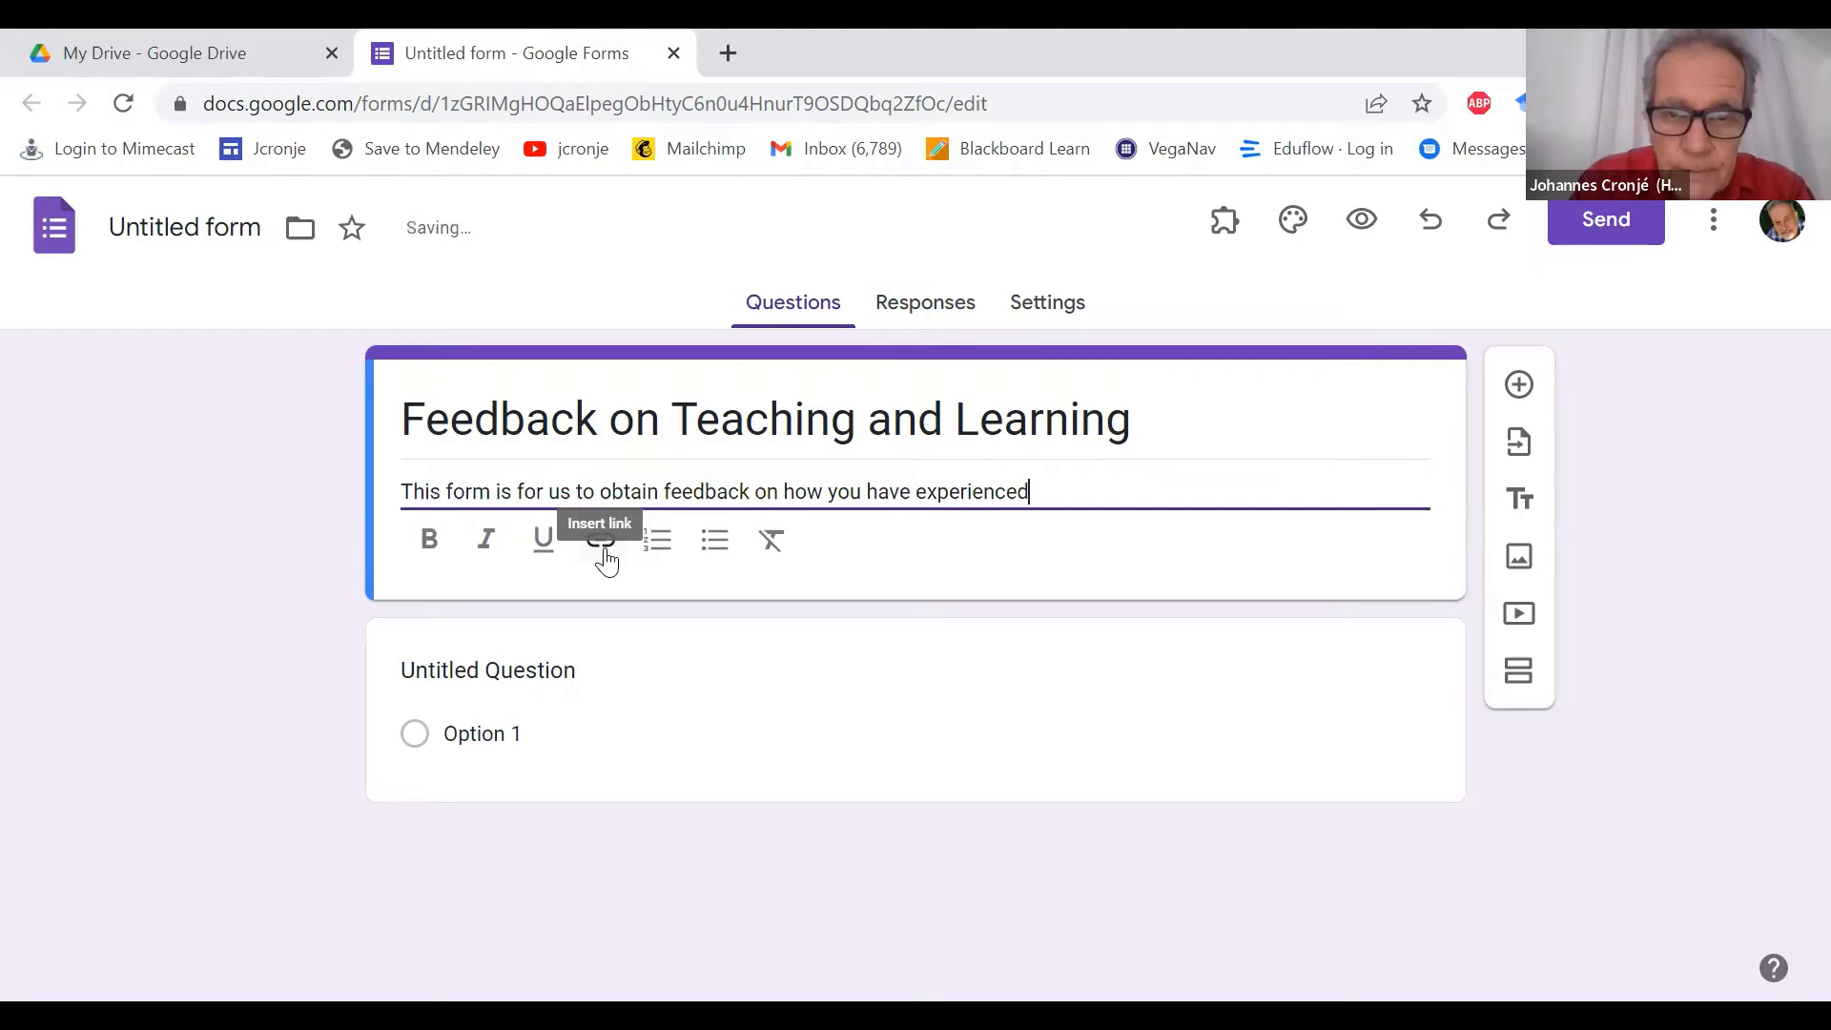
text( teaching)
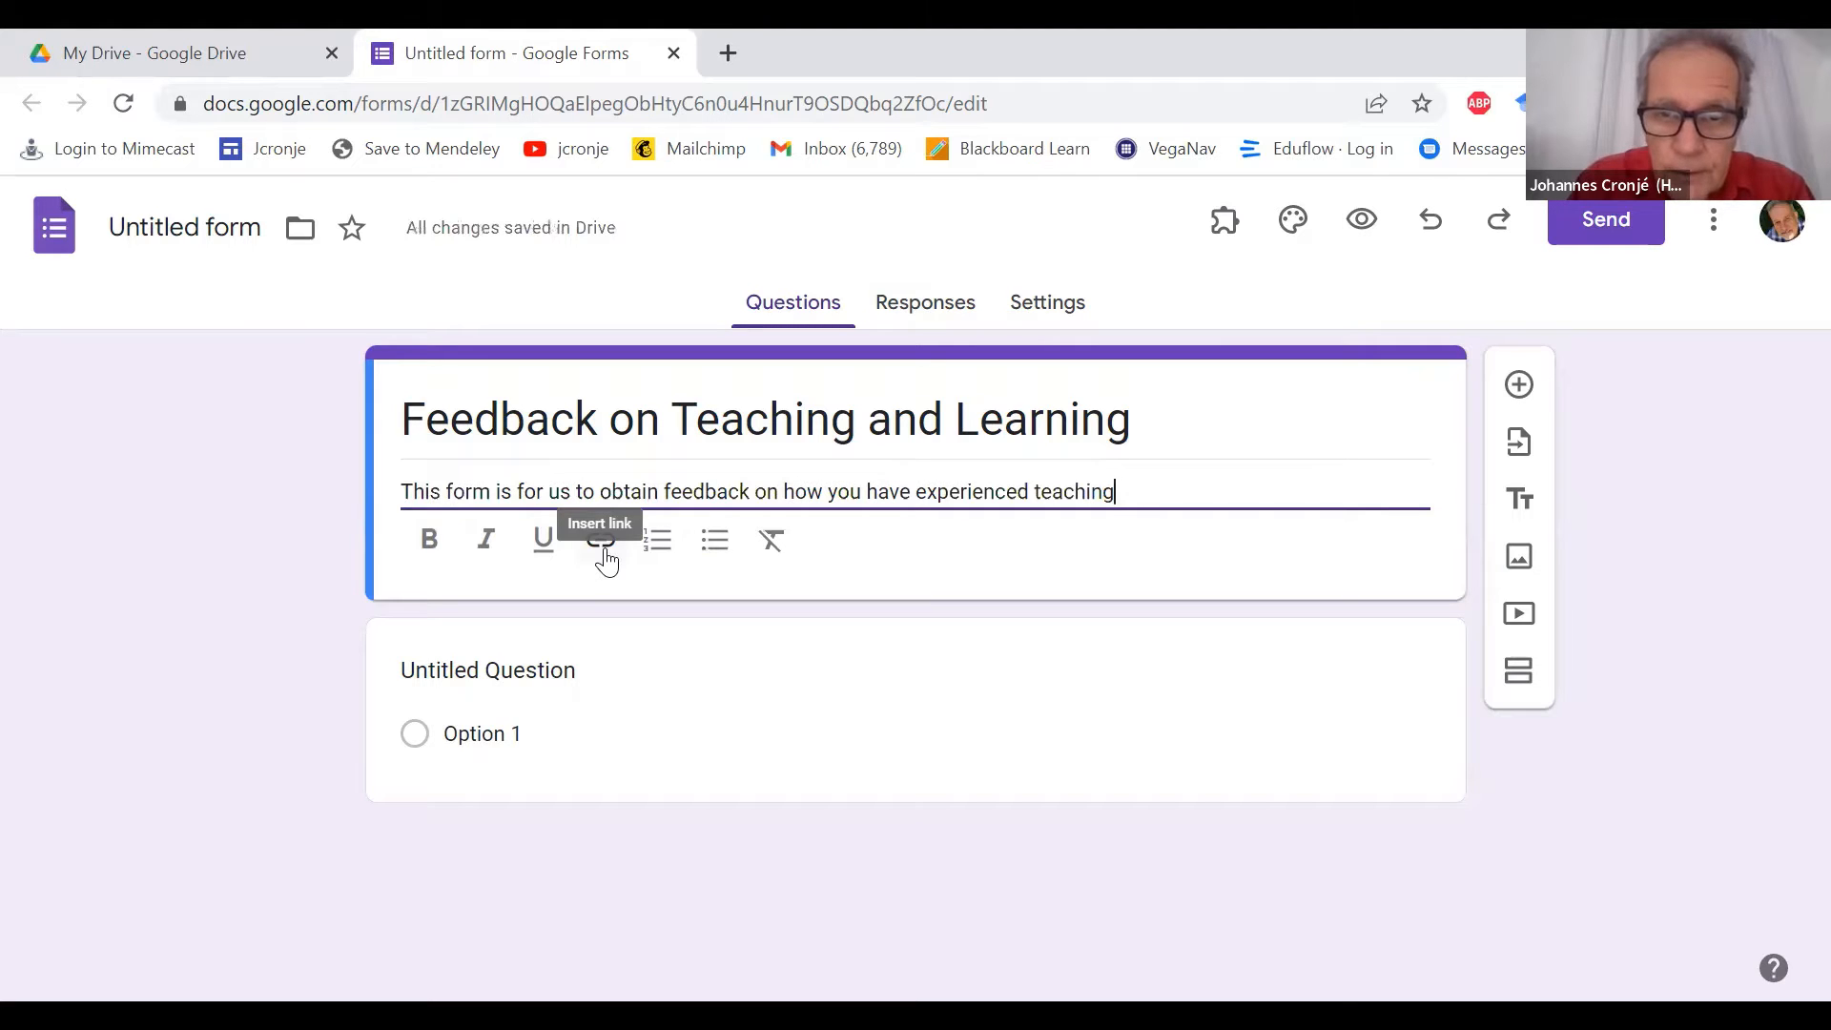
text( an d)
key(BackSpace)
key(BackSpace)
text(d learning in)
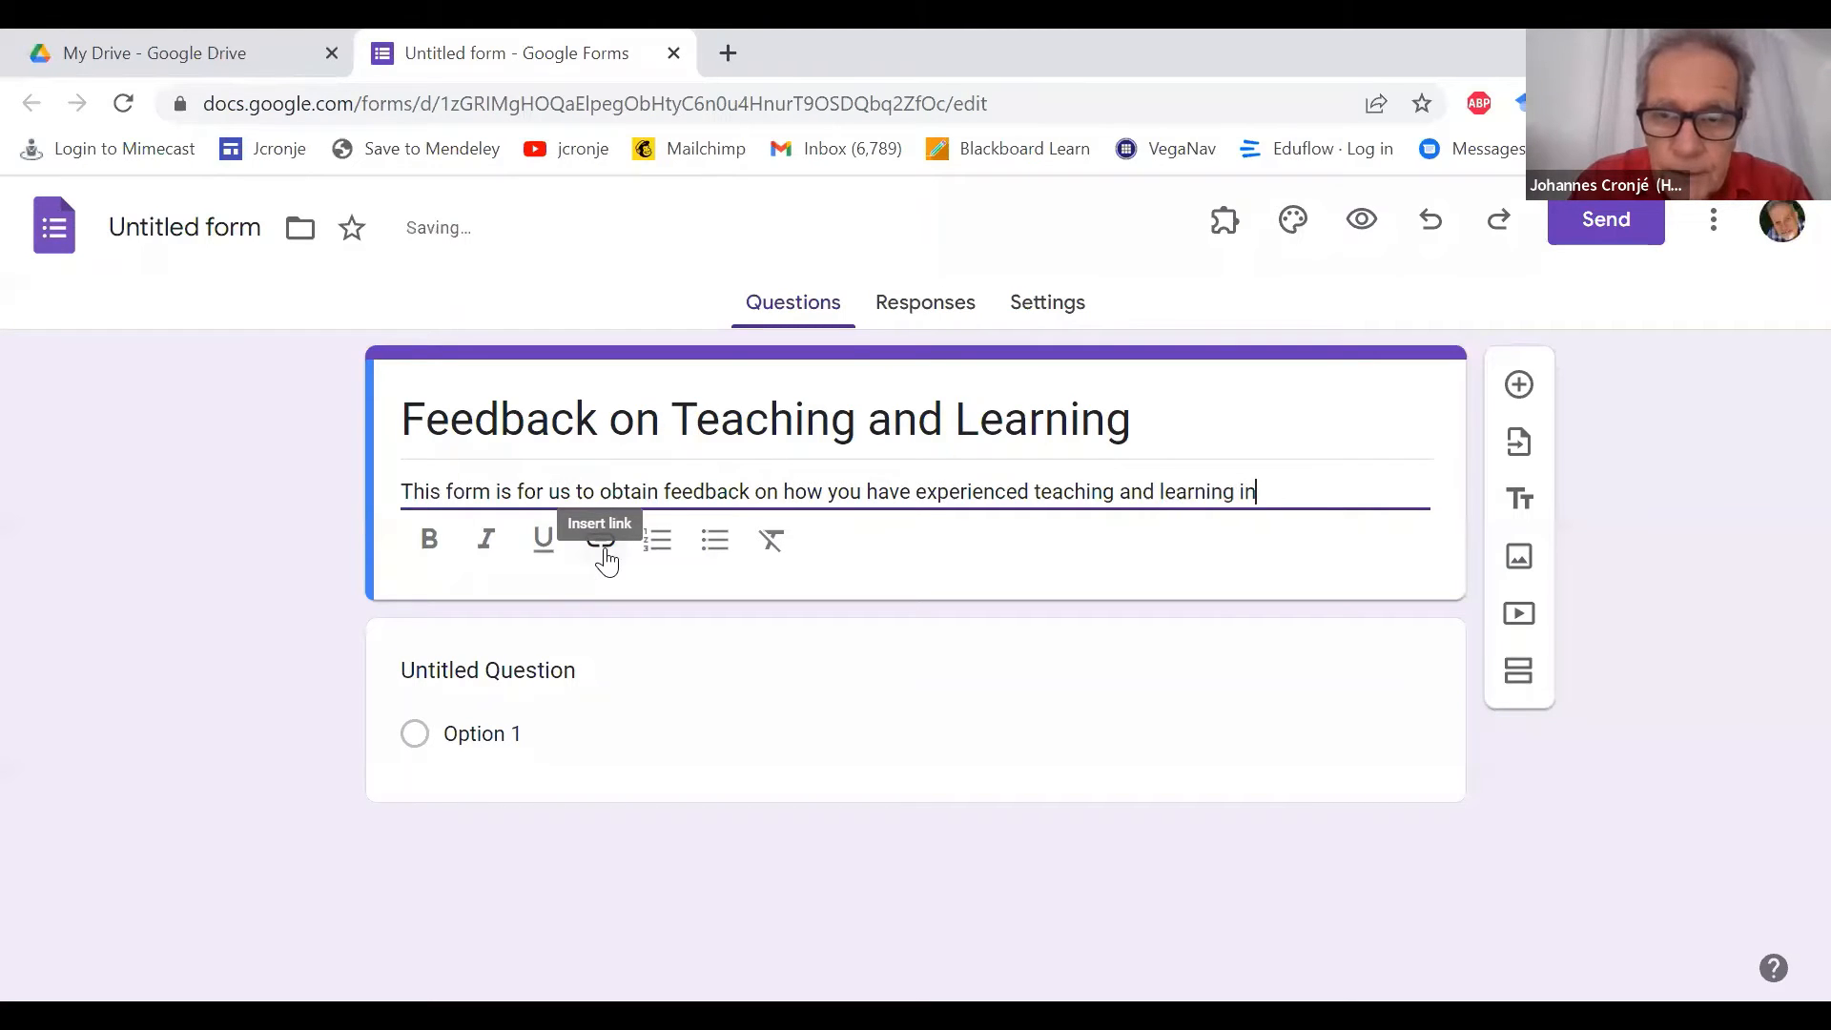
text( this course.)
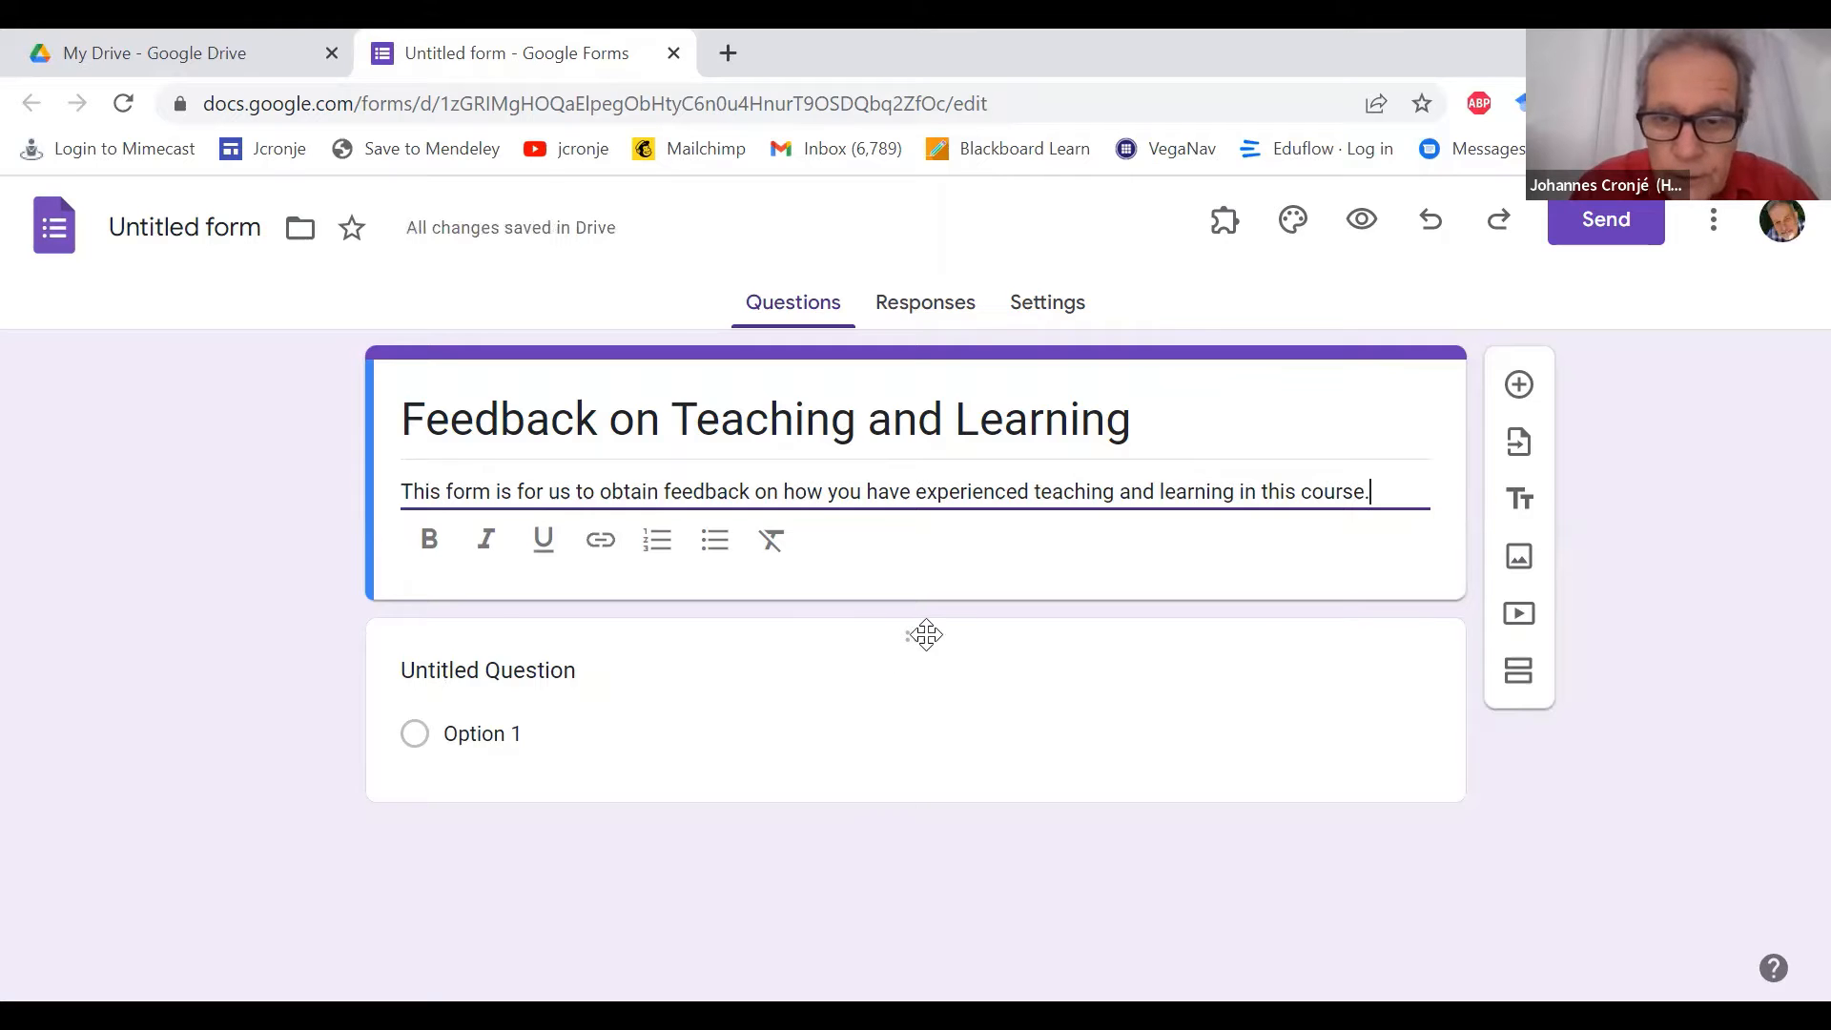
- Change the untitled question's answer type to Short answer
click(1365, 656)
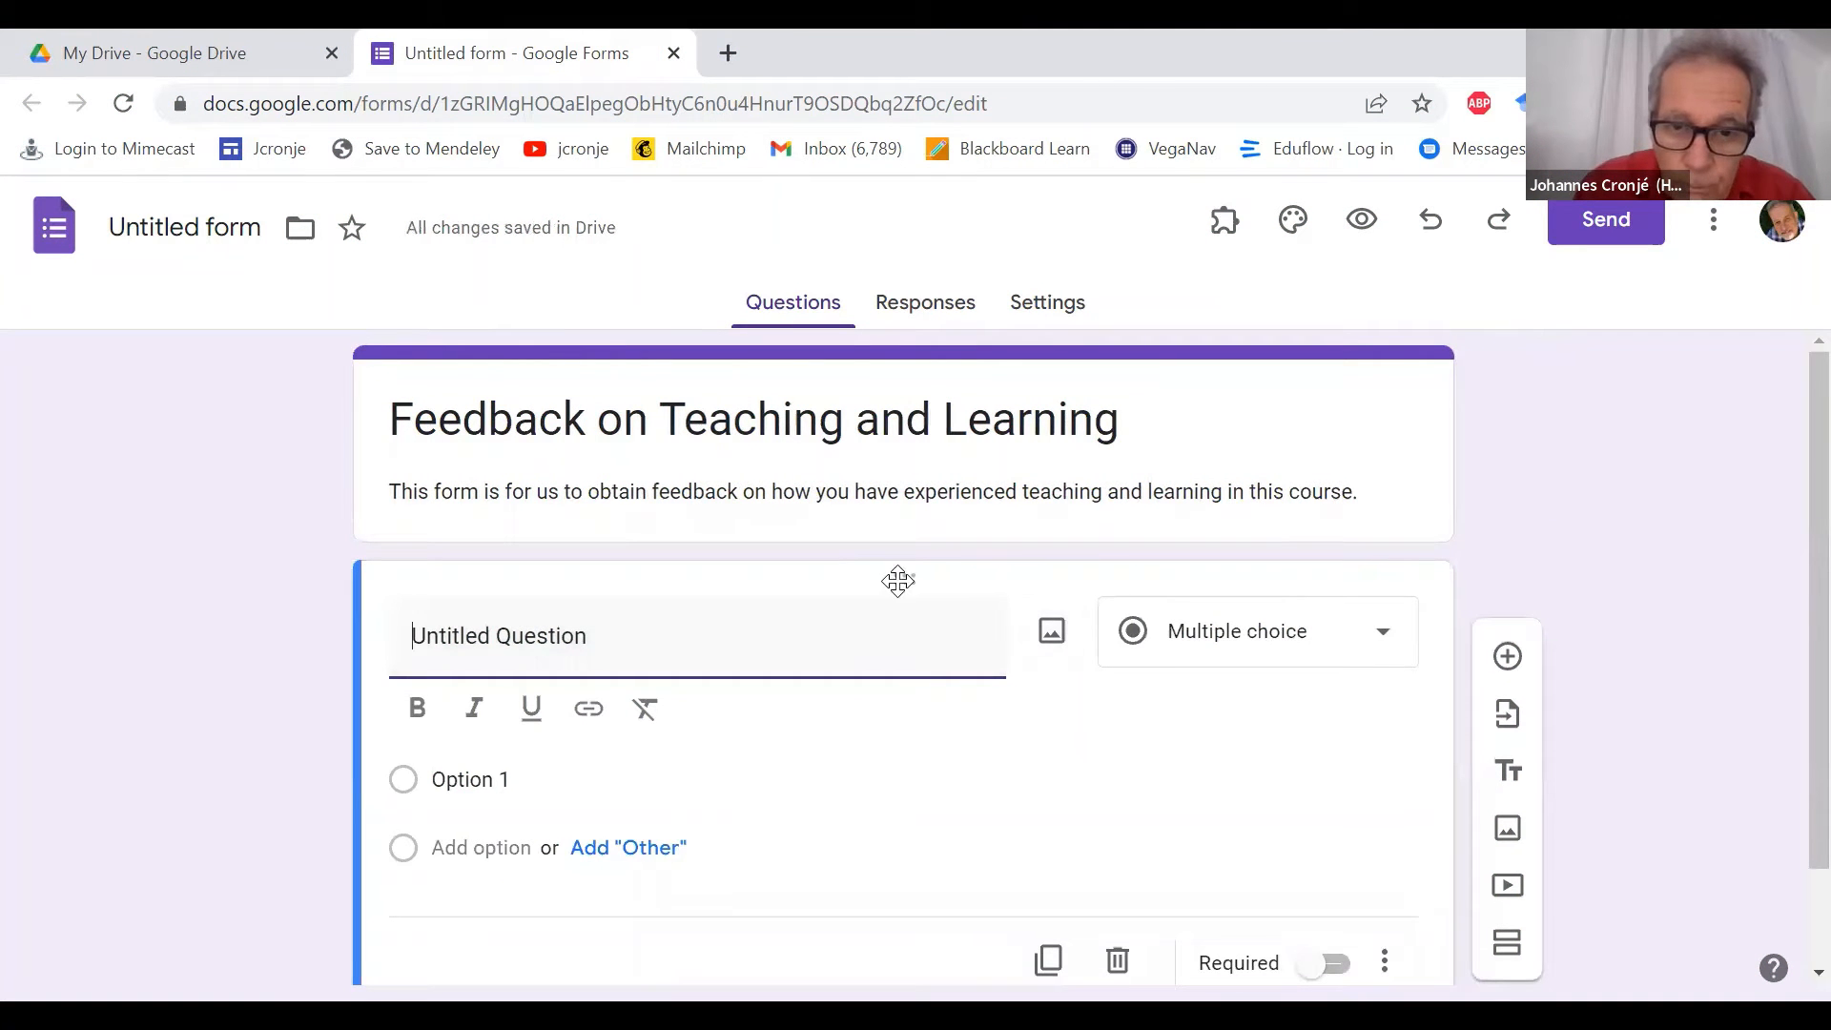
click(1384, 645)
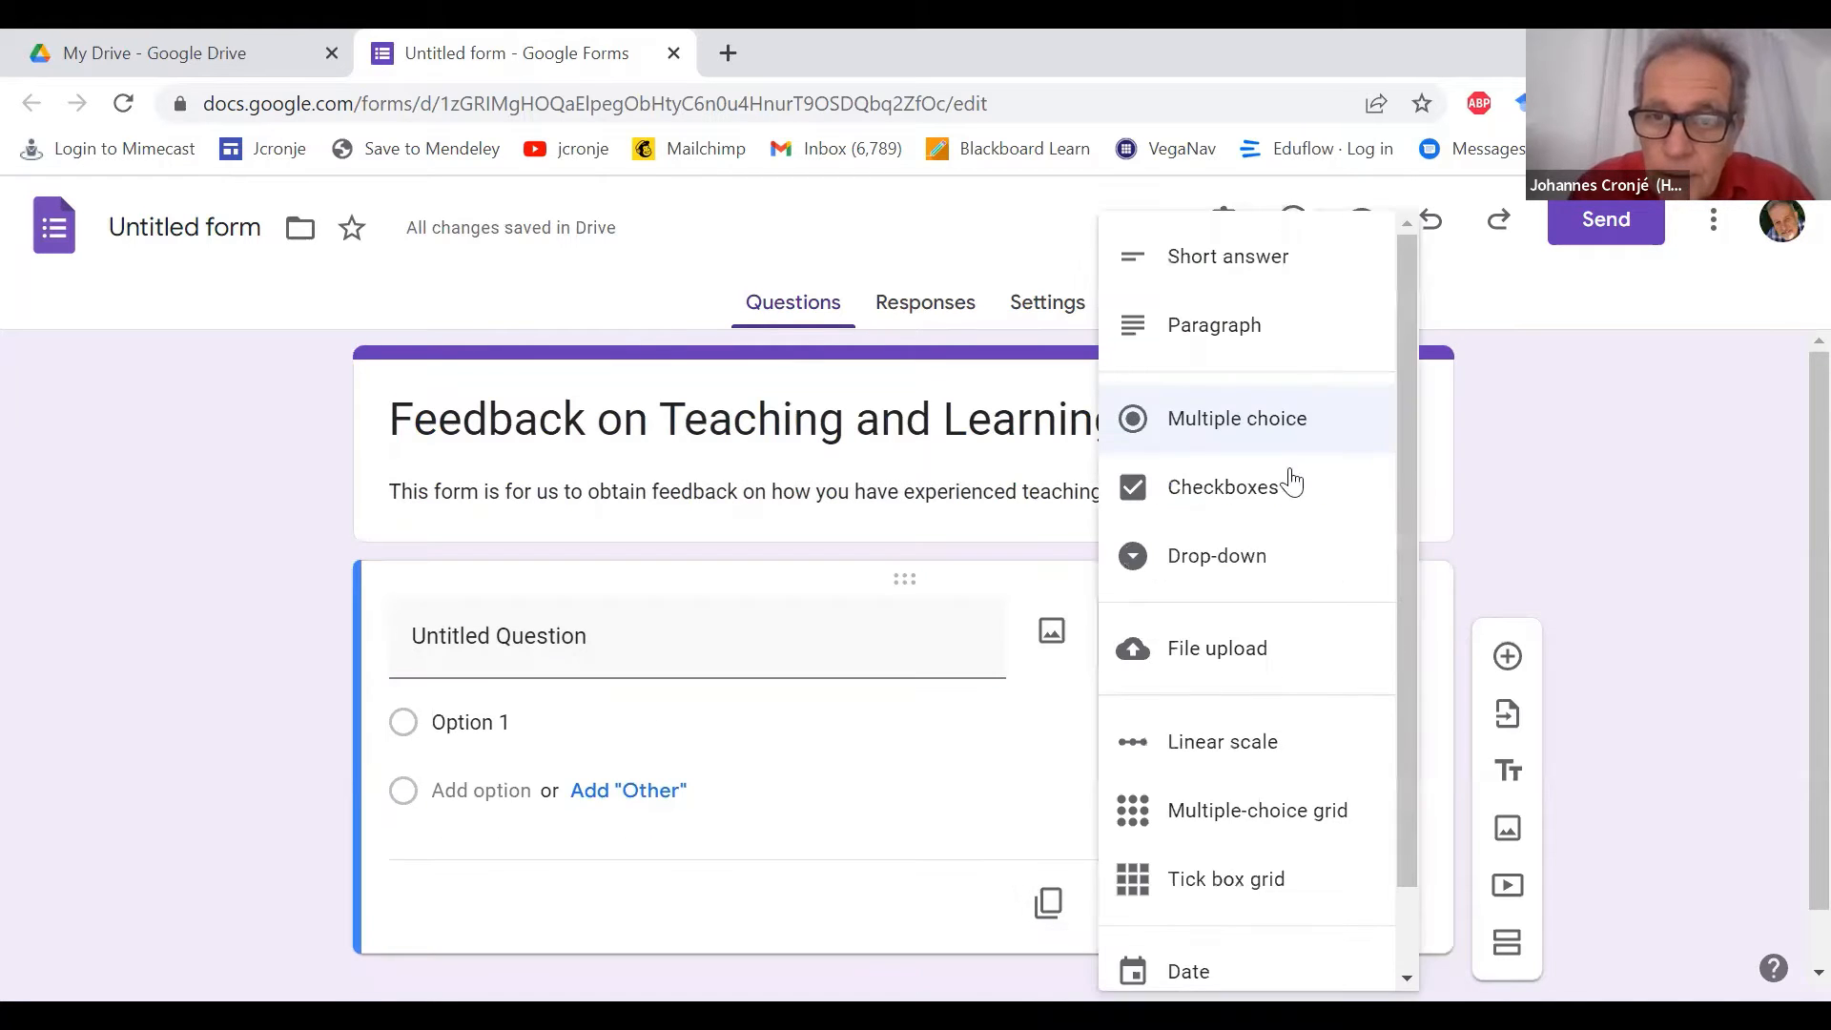
click(1249, 272)
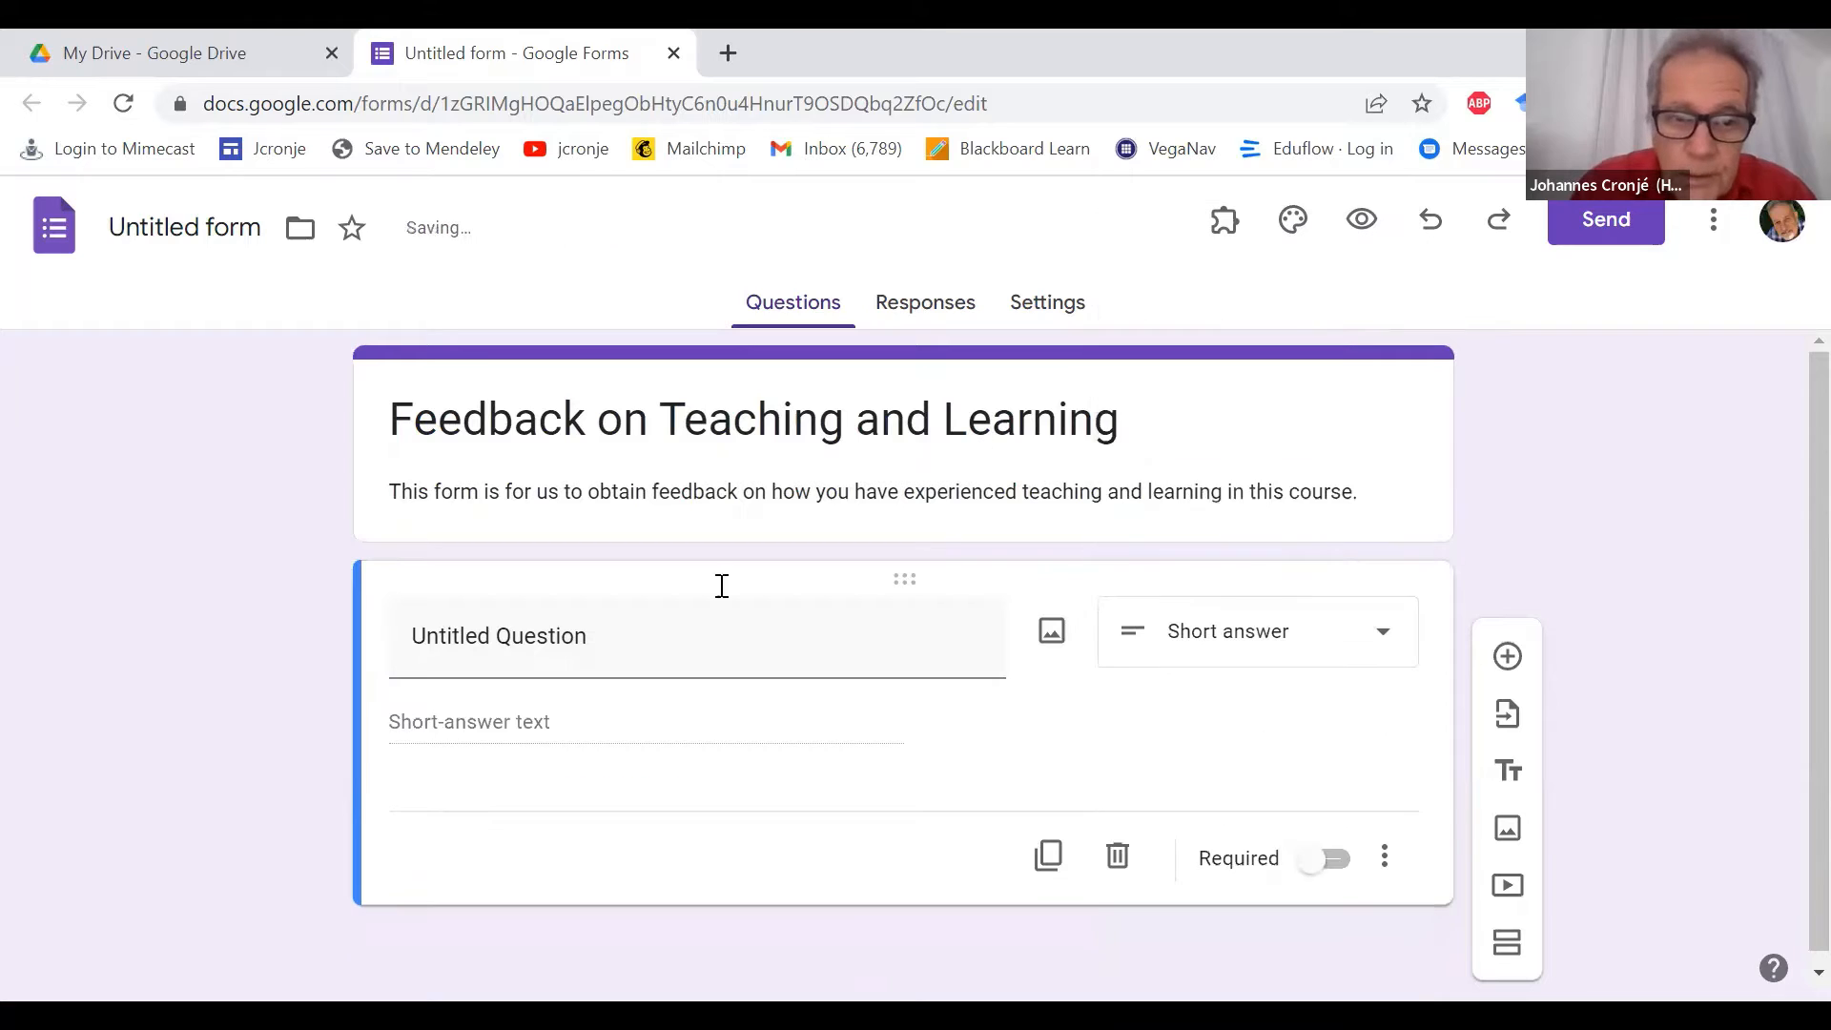
- Word the short-answer question as "Please enter the subject and year (e.g. Communication 1)" and make it required
click(610, 641)
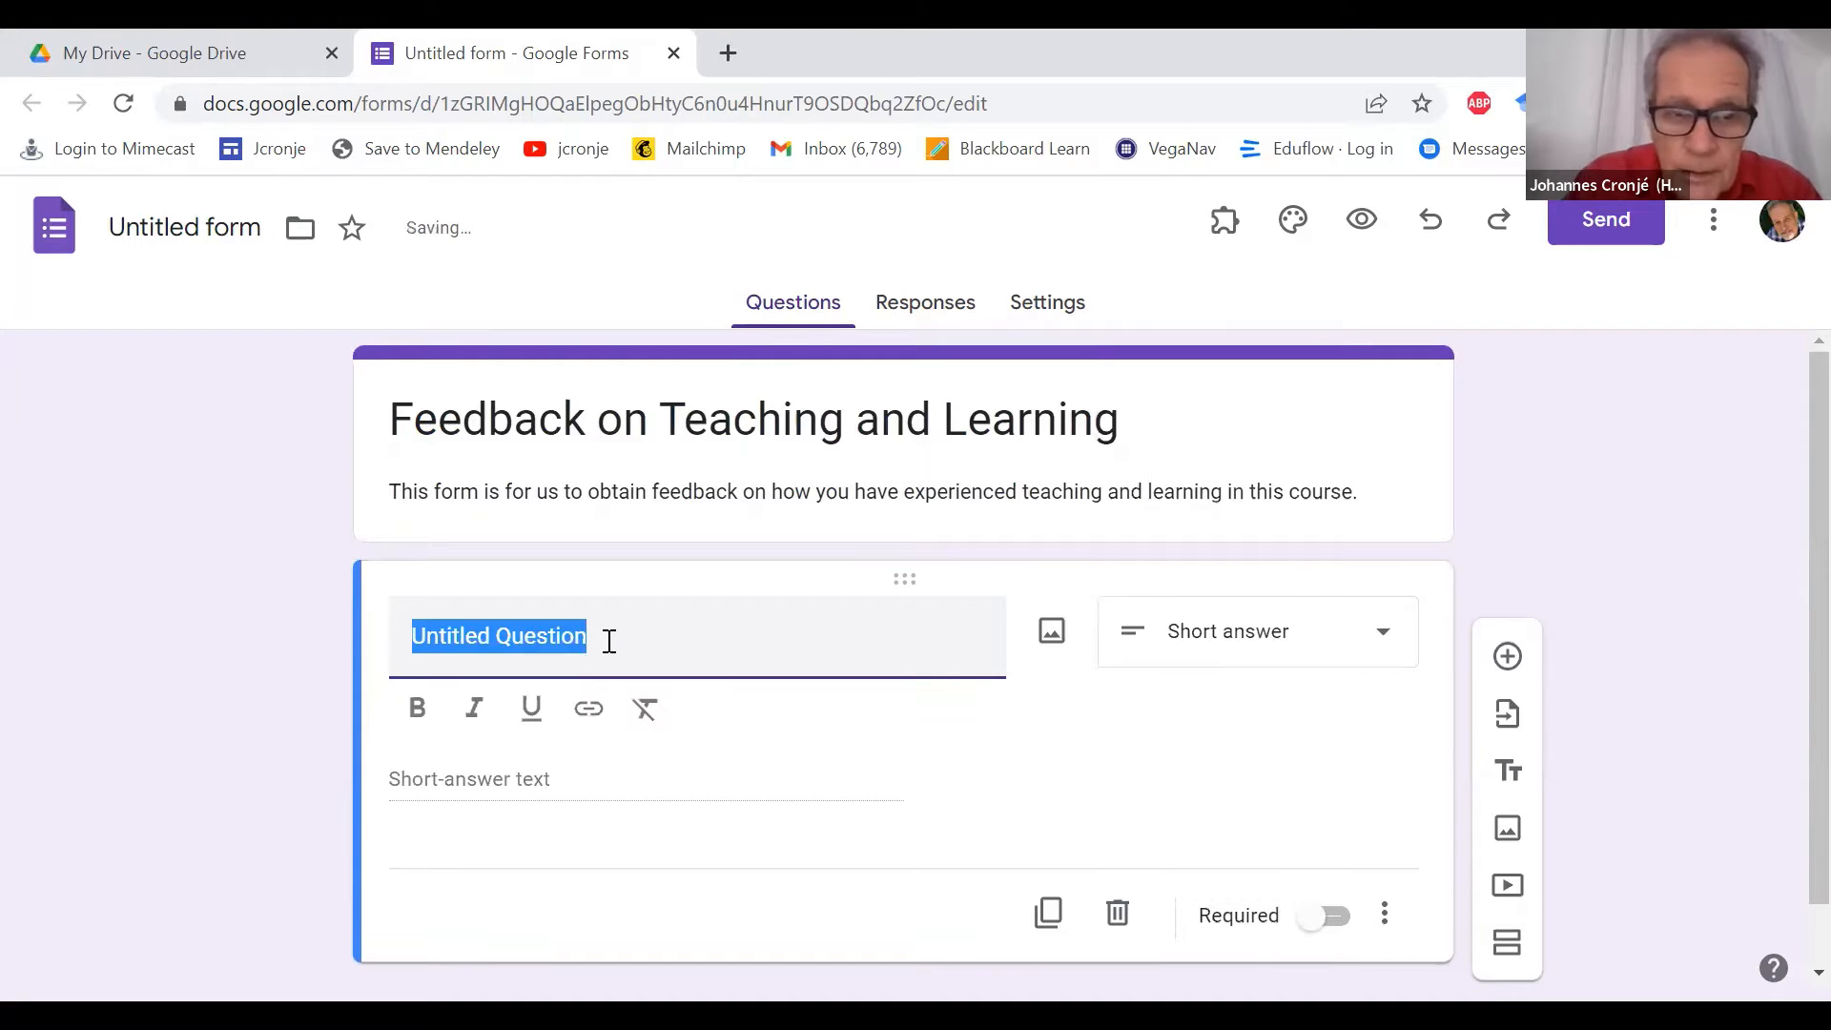
text(Please )
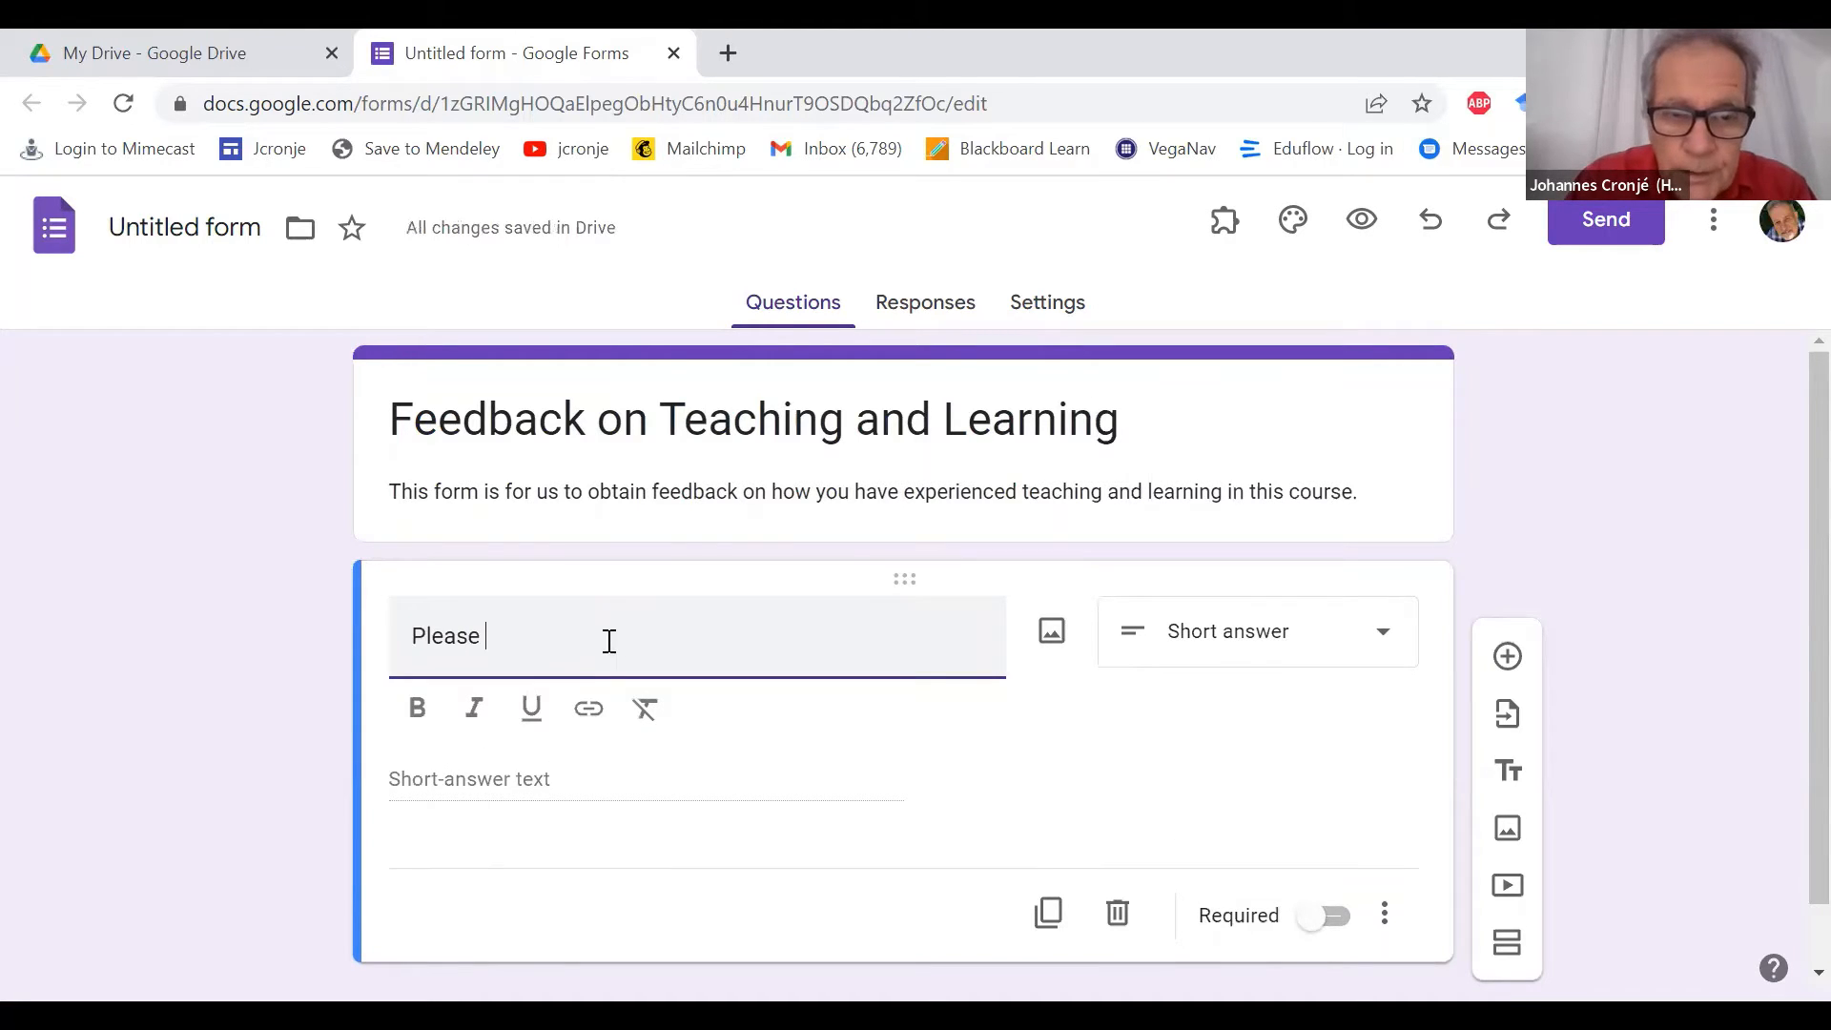
text(enter the )
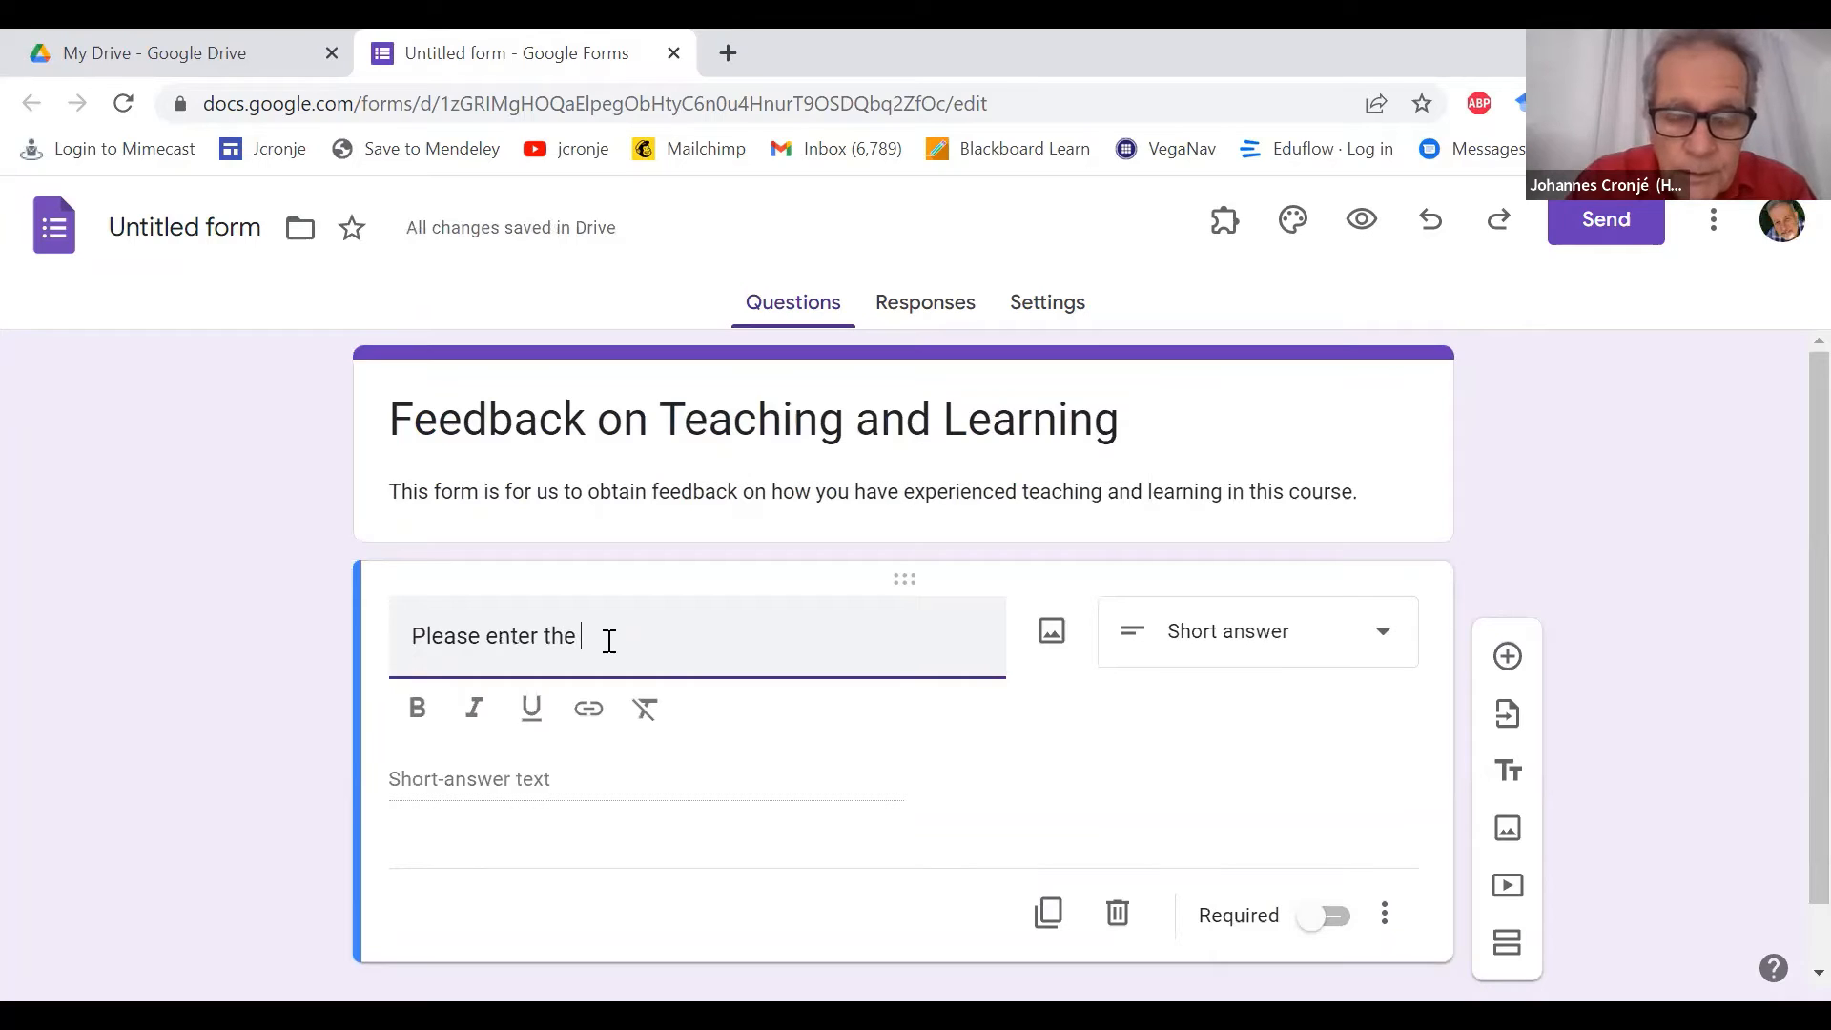
text(subje)
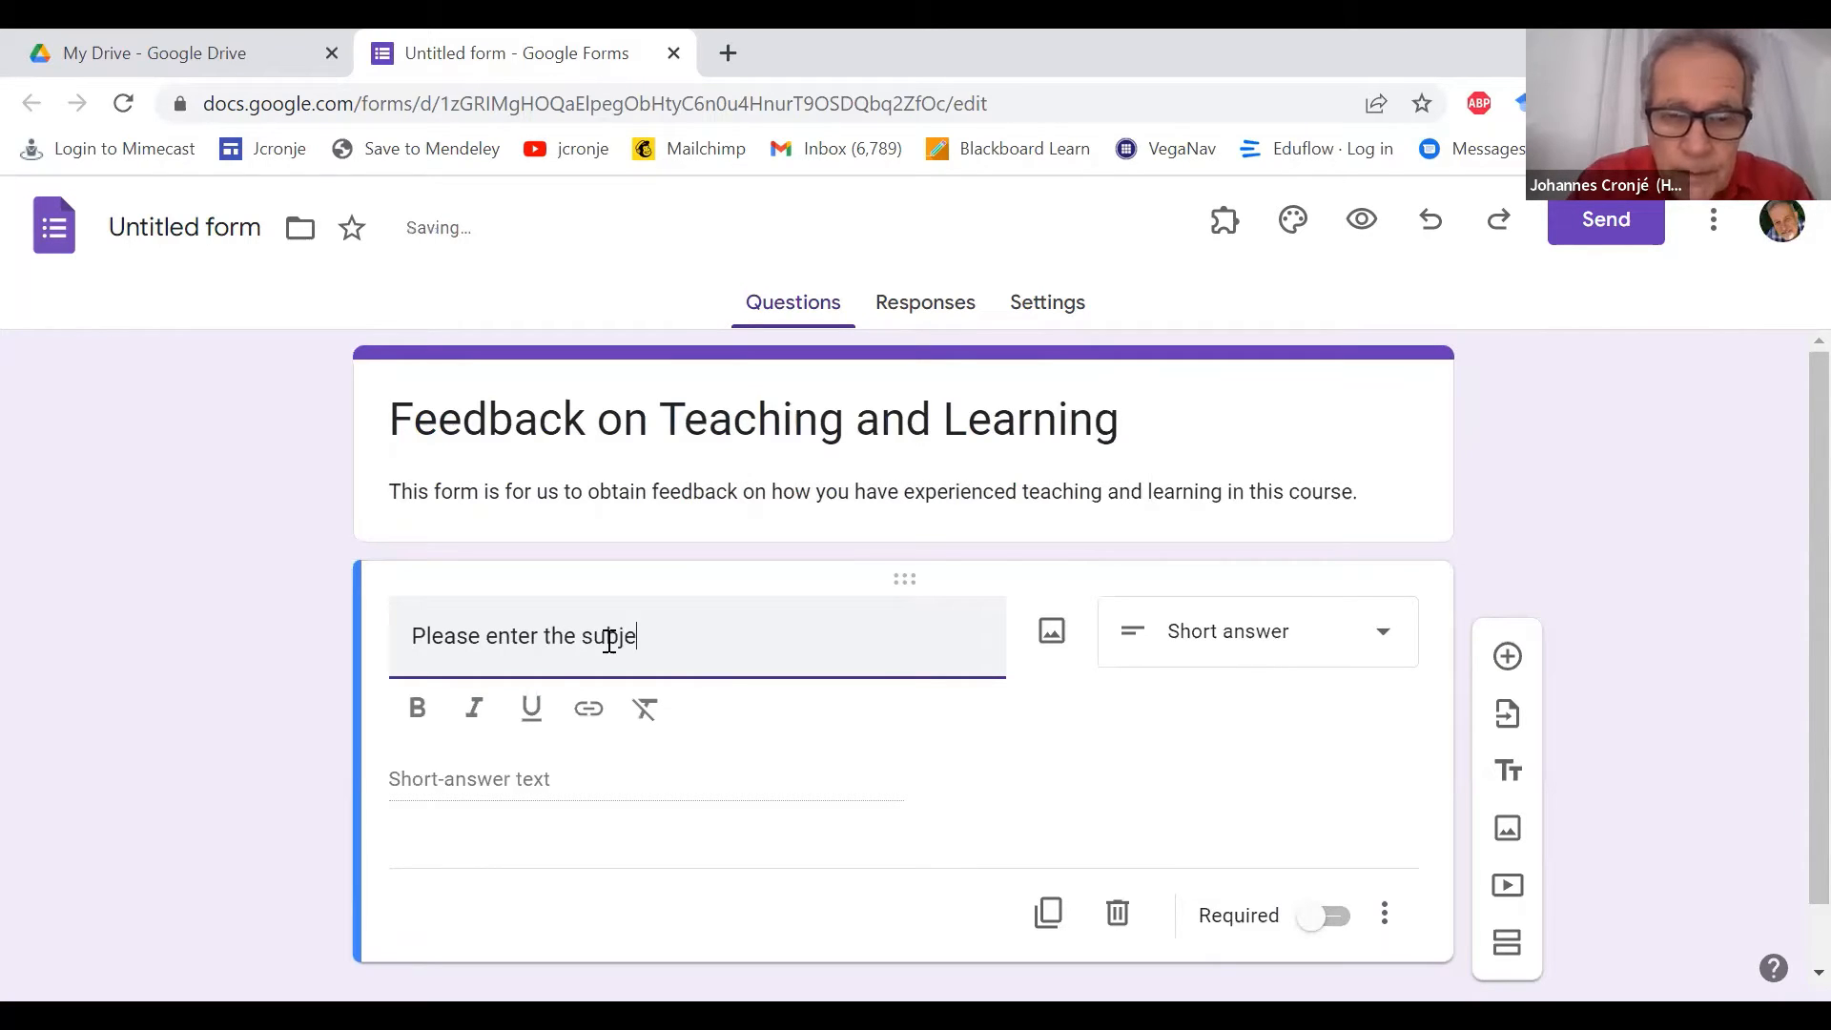
text(ct and )
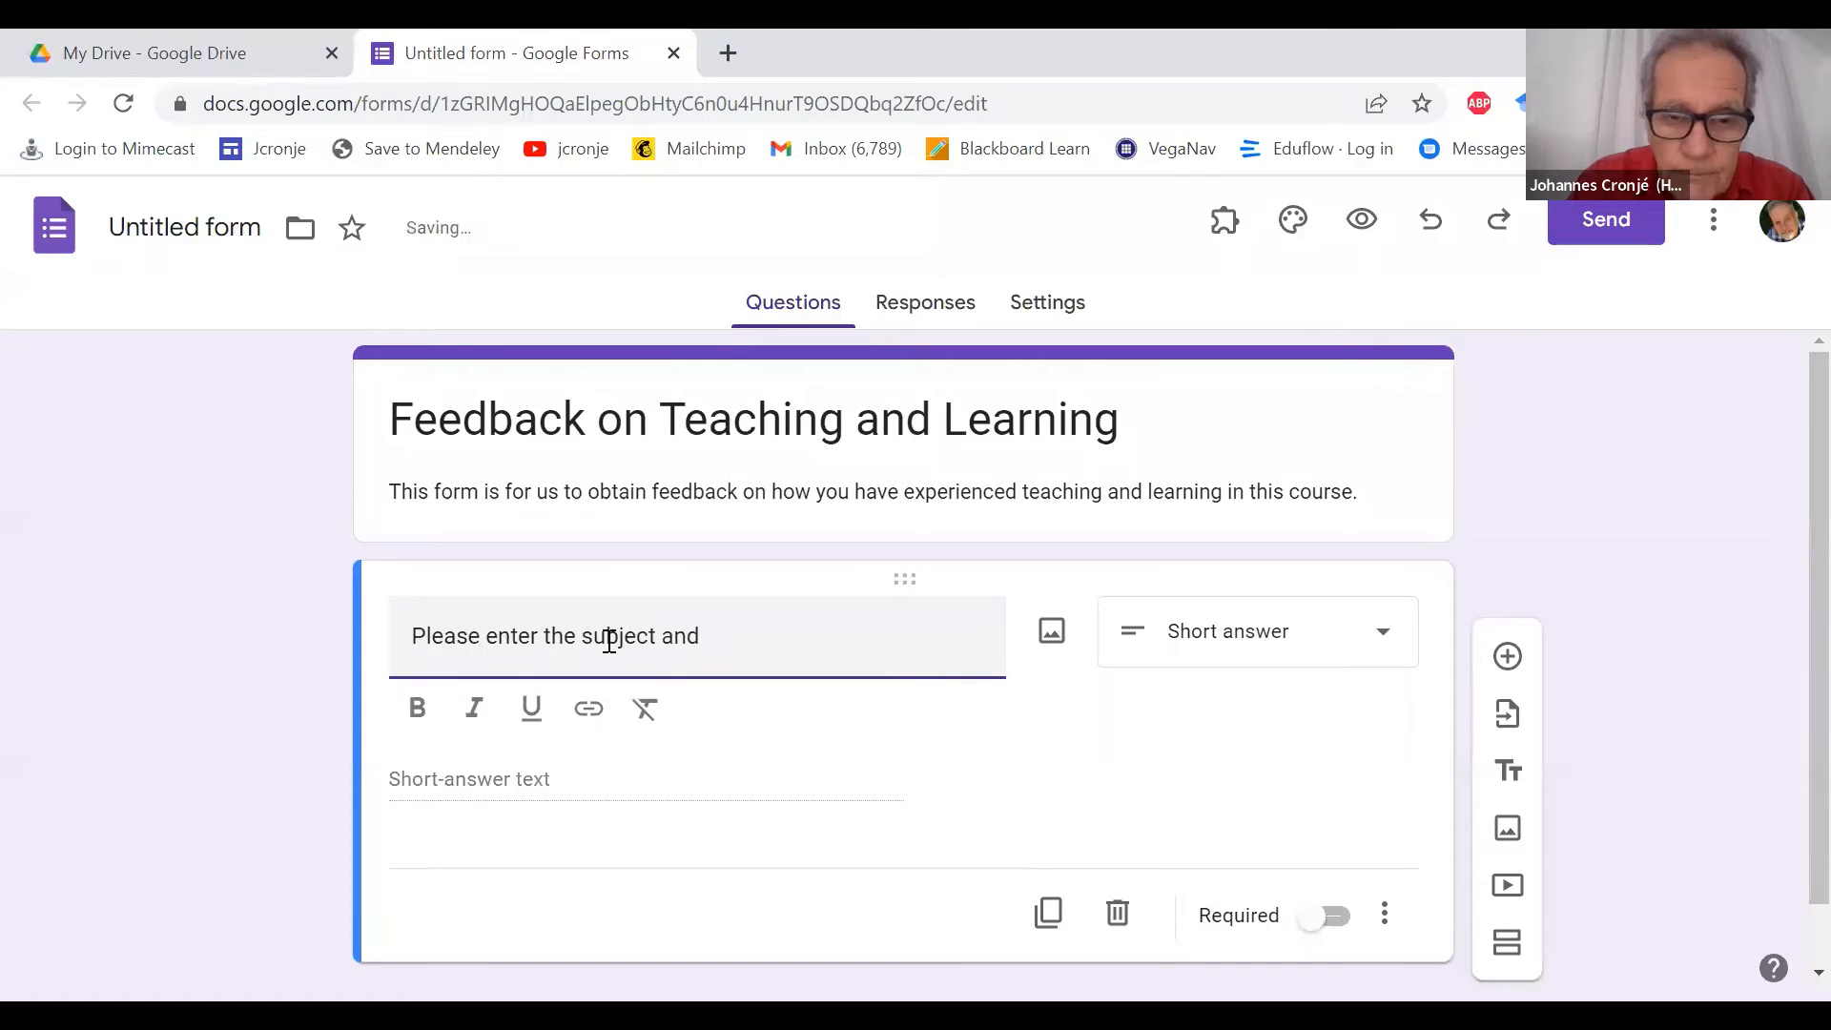
text(year (e.g. Communi)
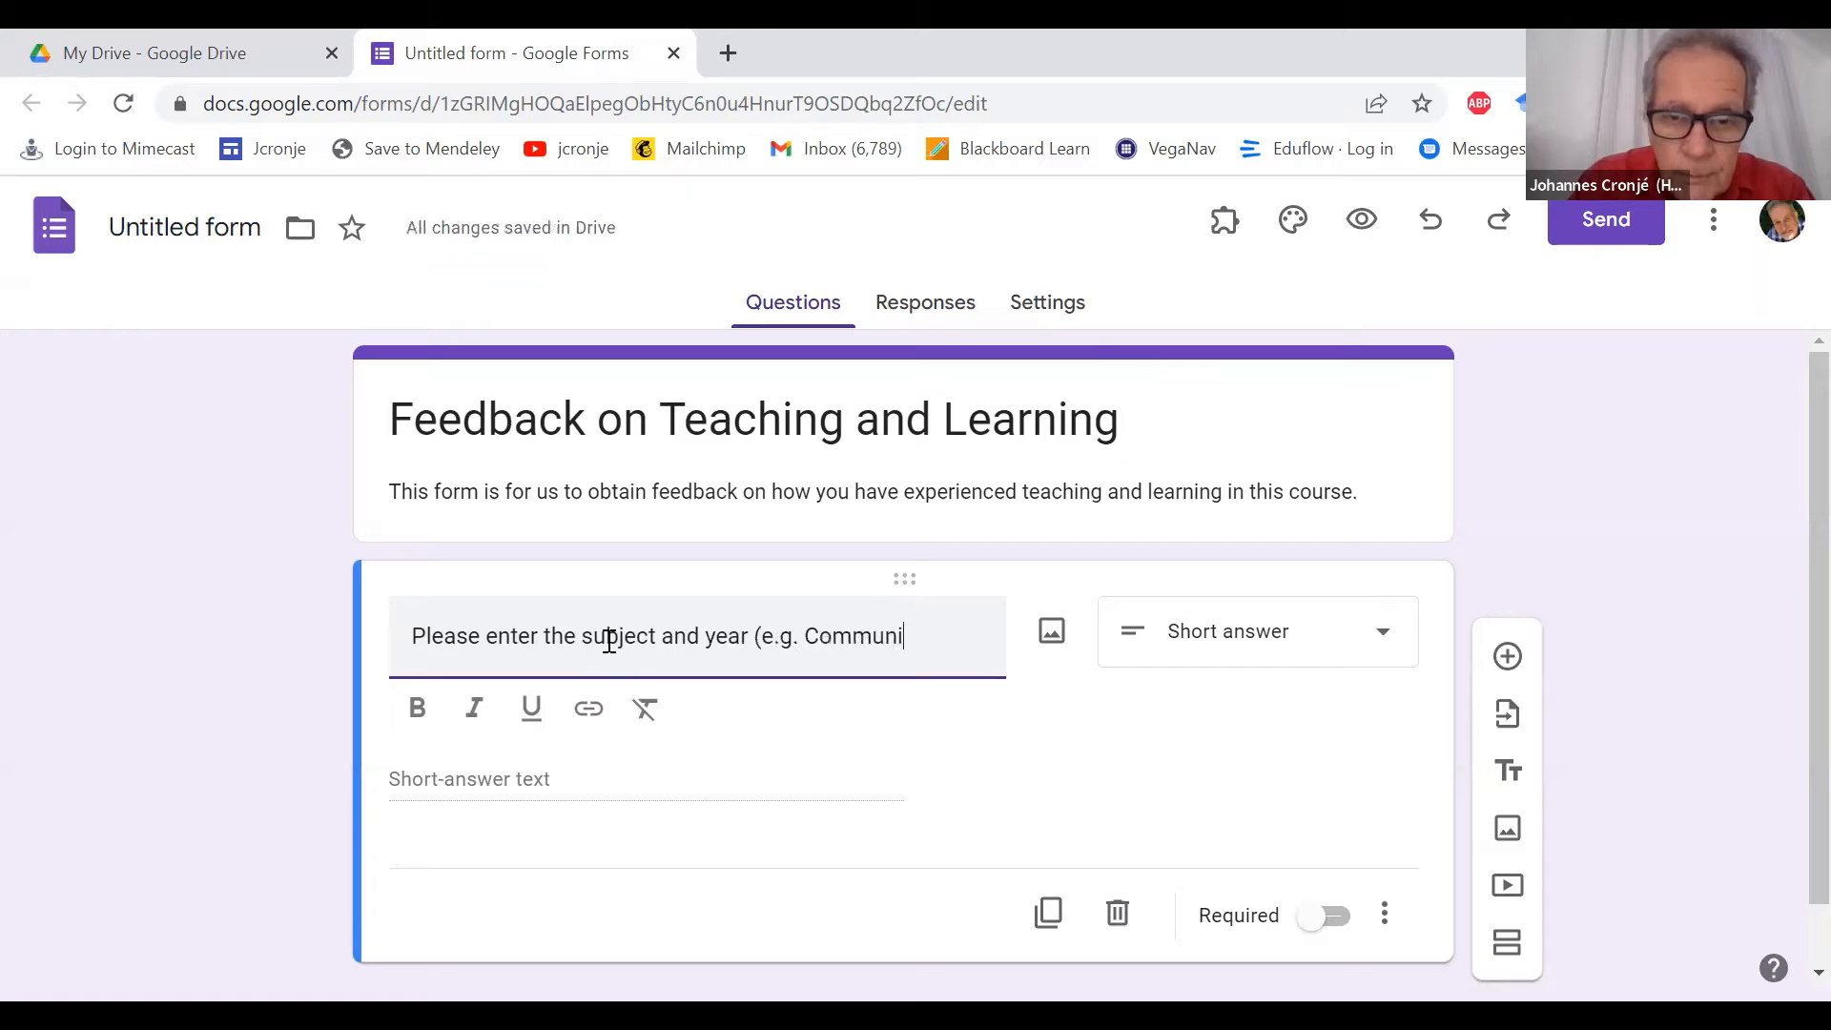
text(catoin)
key(BackSpace)
key(BackSpace)
key(BackSpace)
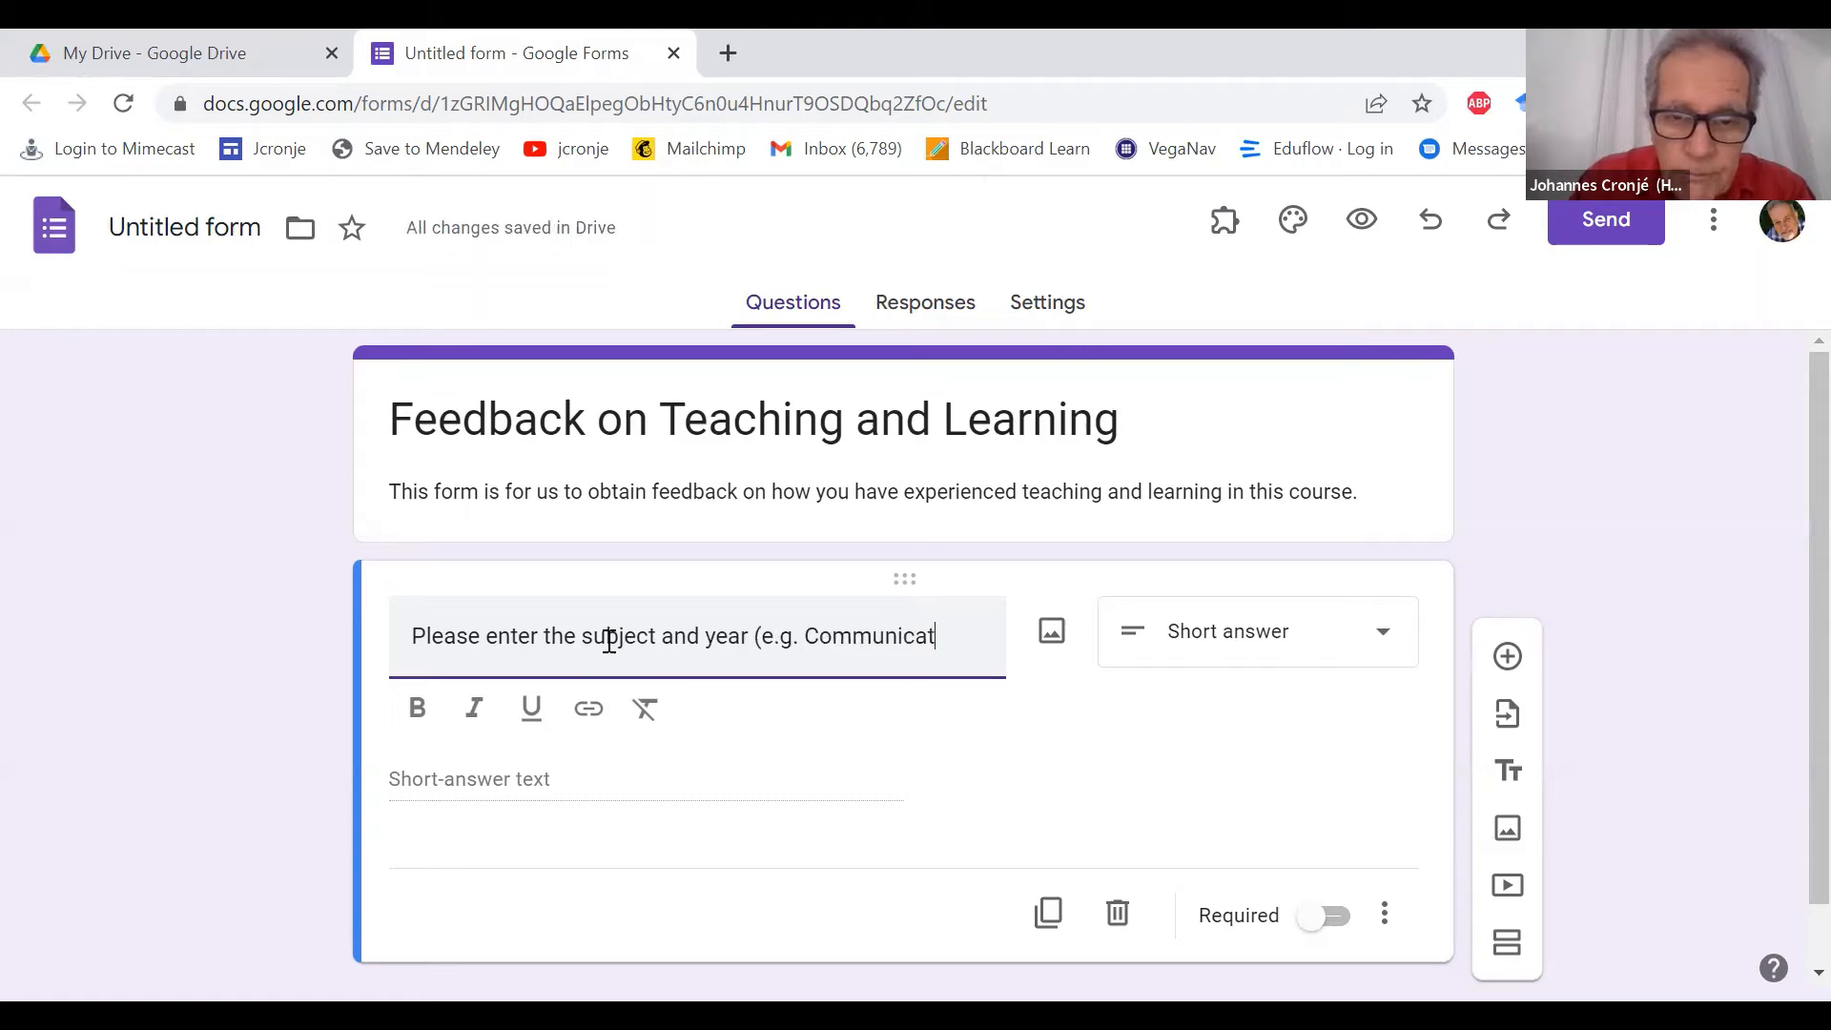
text(ion 1)
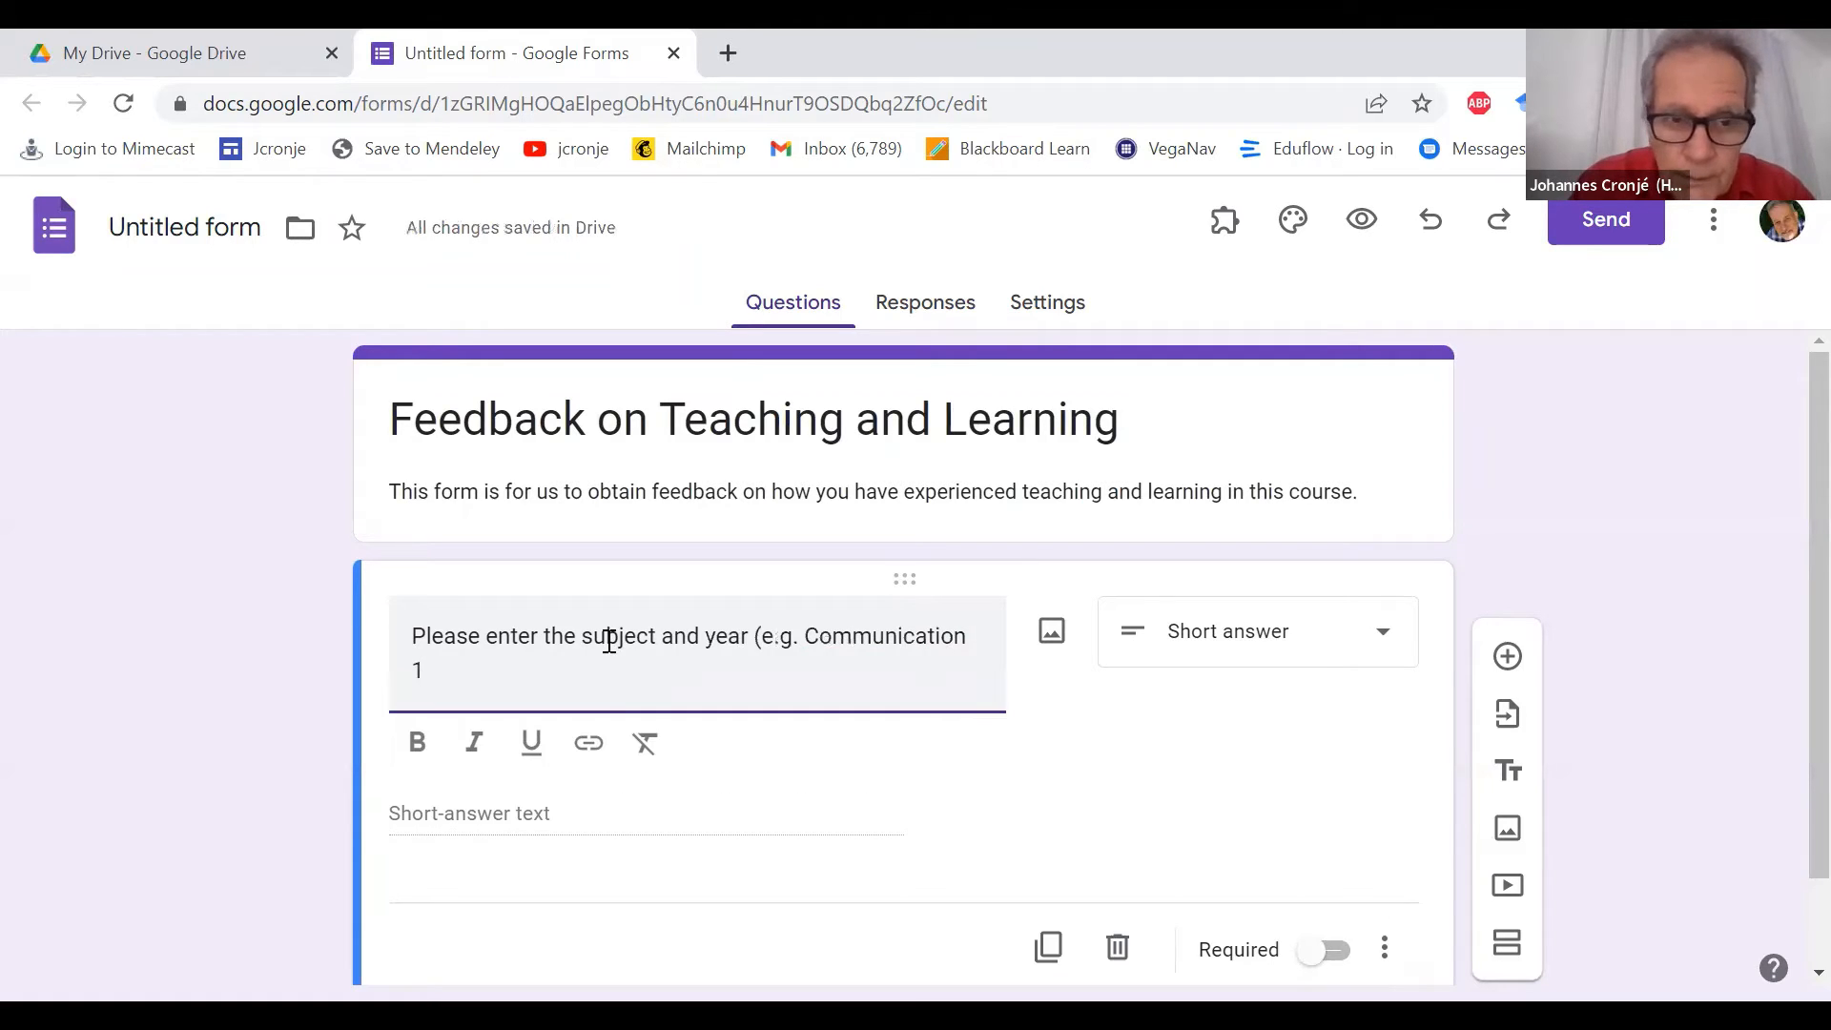
text())
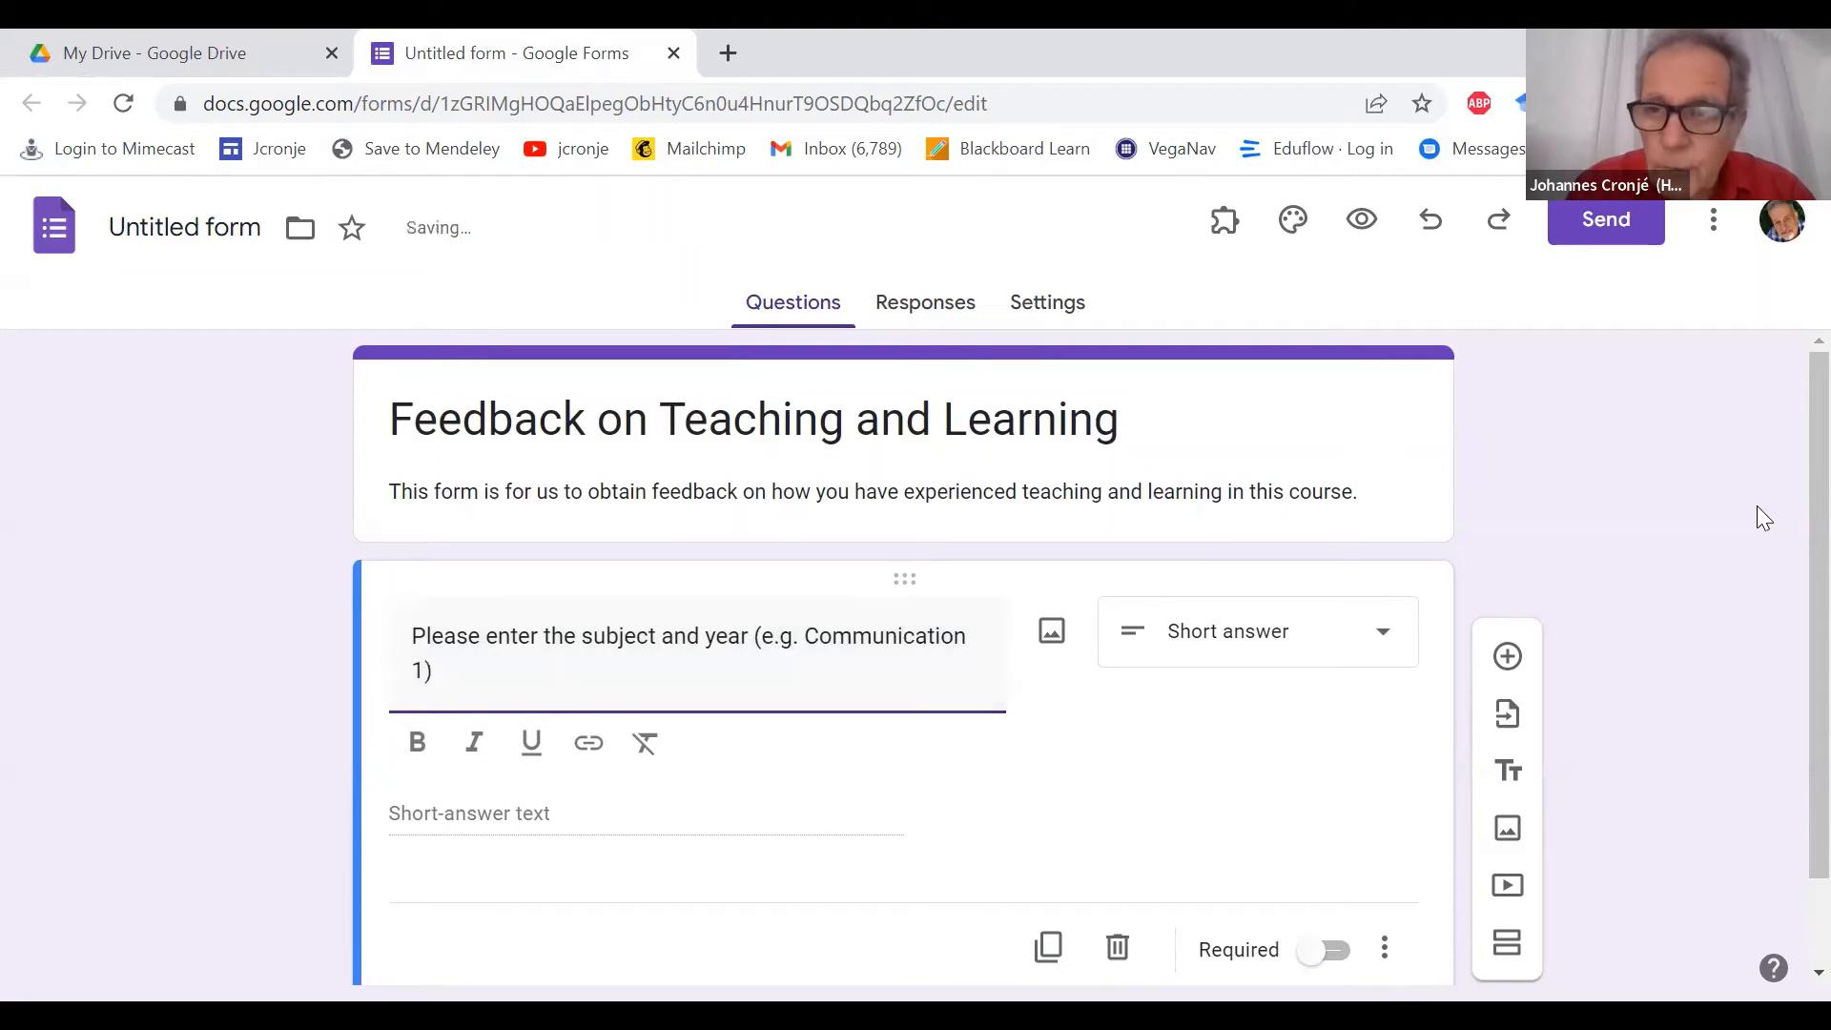
scroll(1788, 610, down, 1)
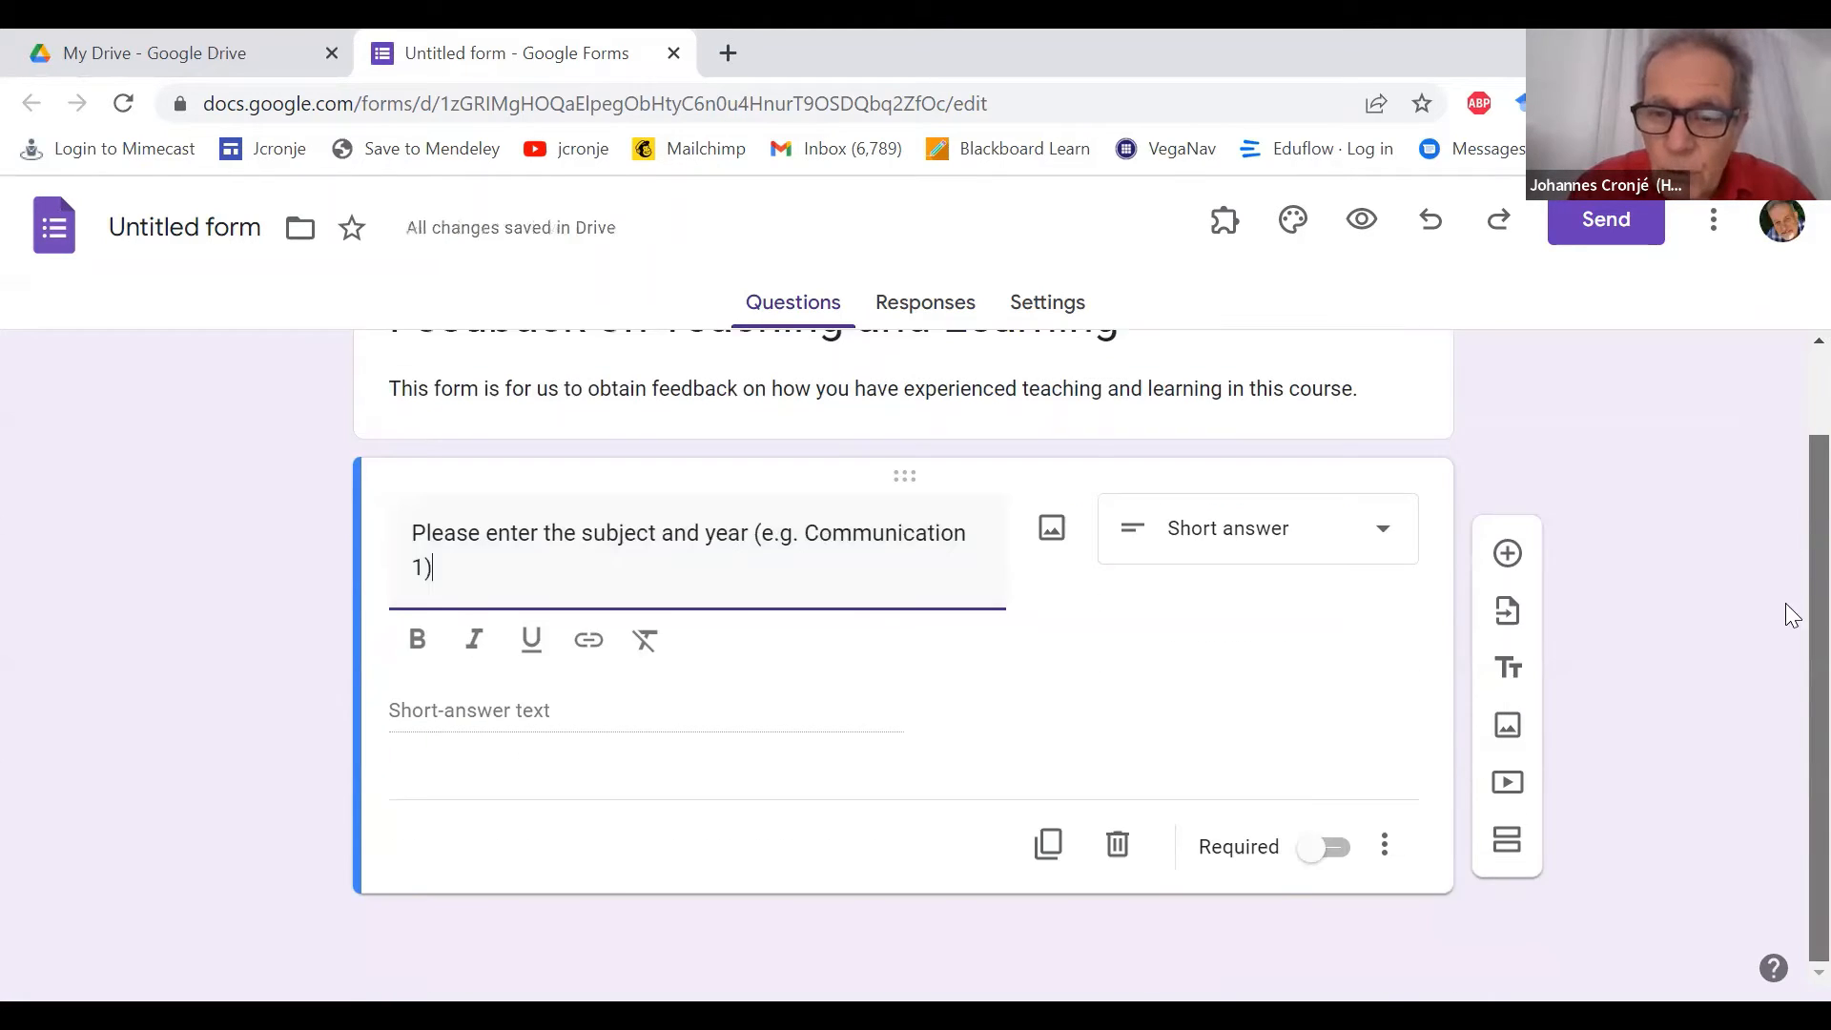
click(1327, 857)
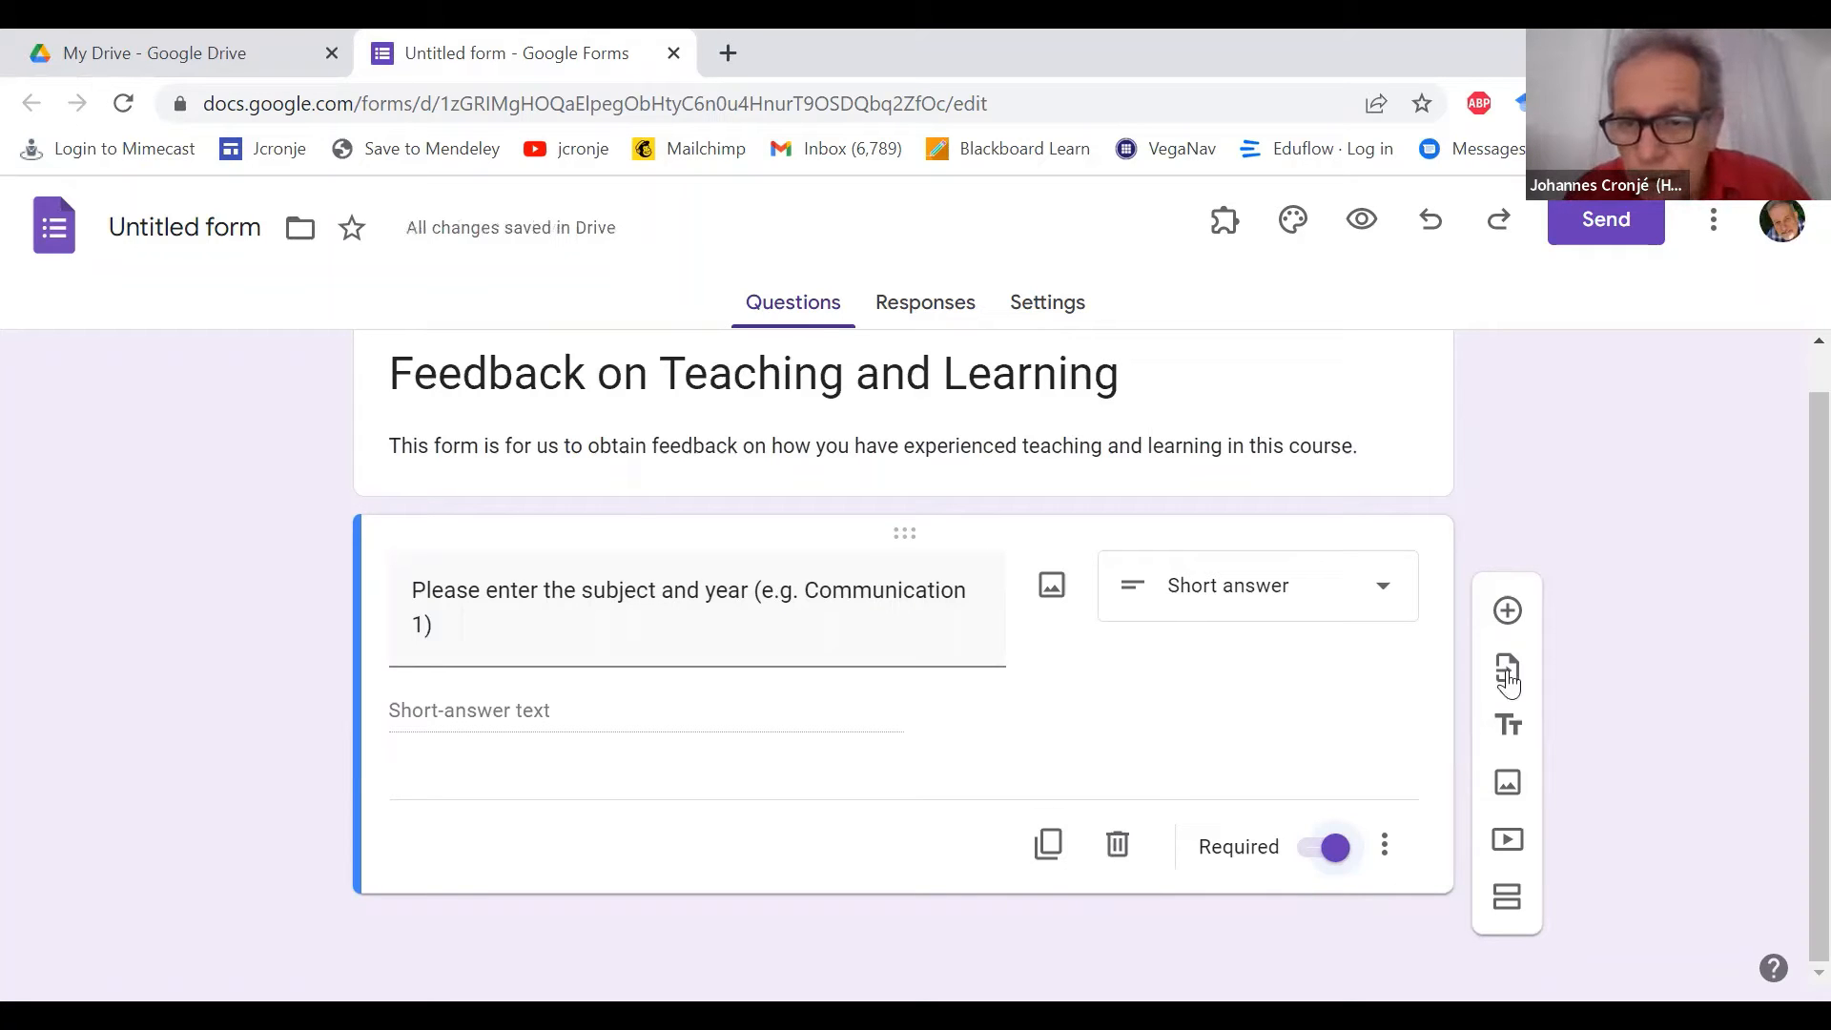
- Add a second question below the subject and year question and set its type to Linear scale
click(1507, 615)
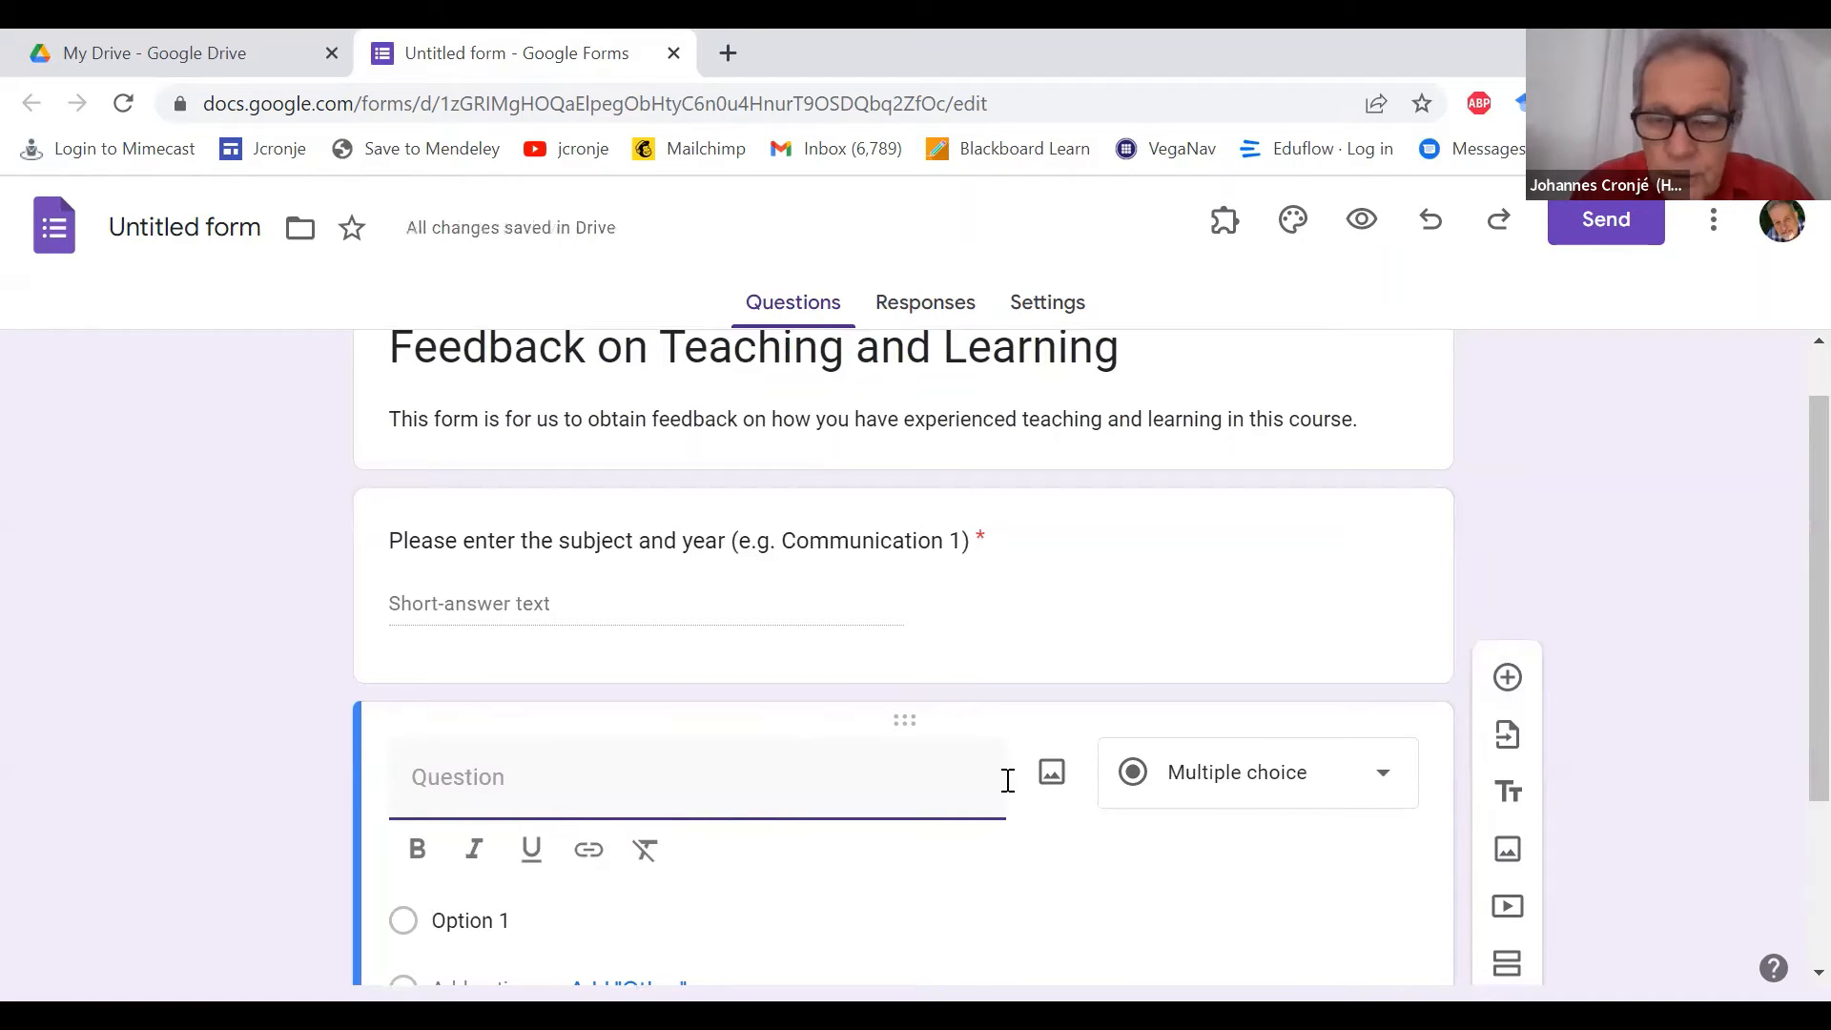
click(1383, 778)
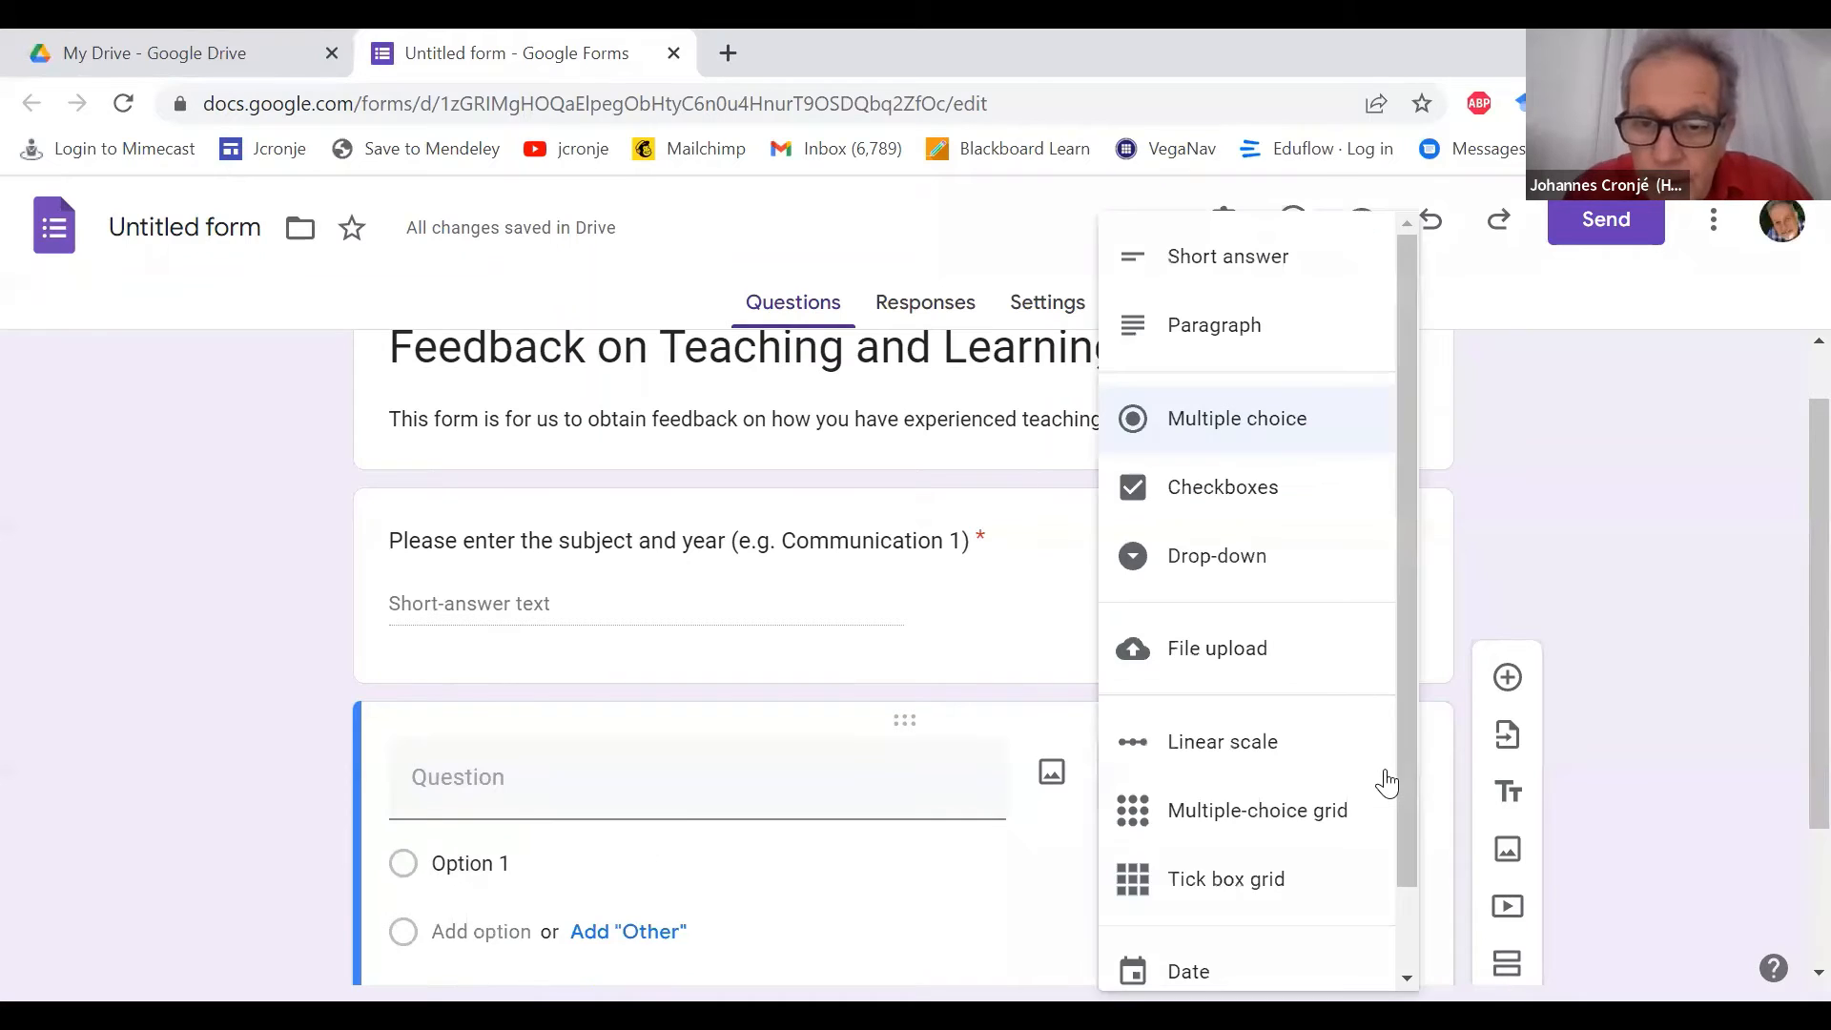
click(1237, 745)
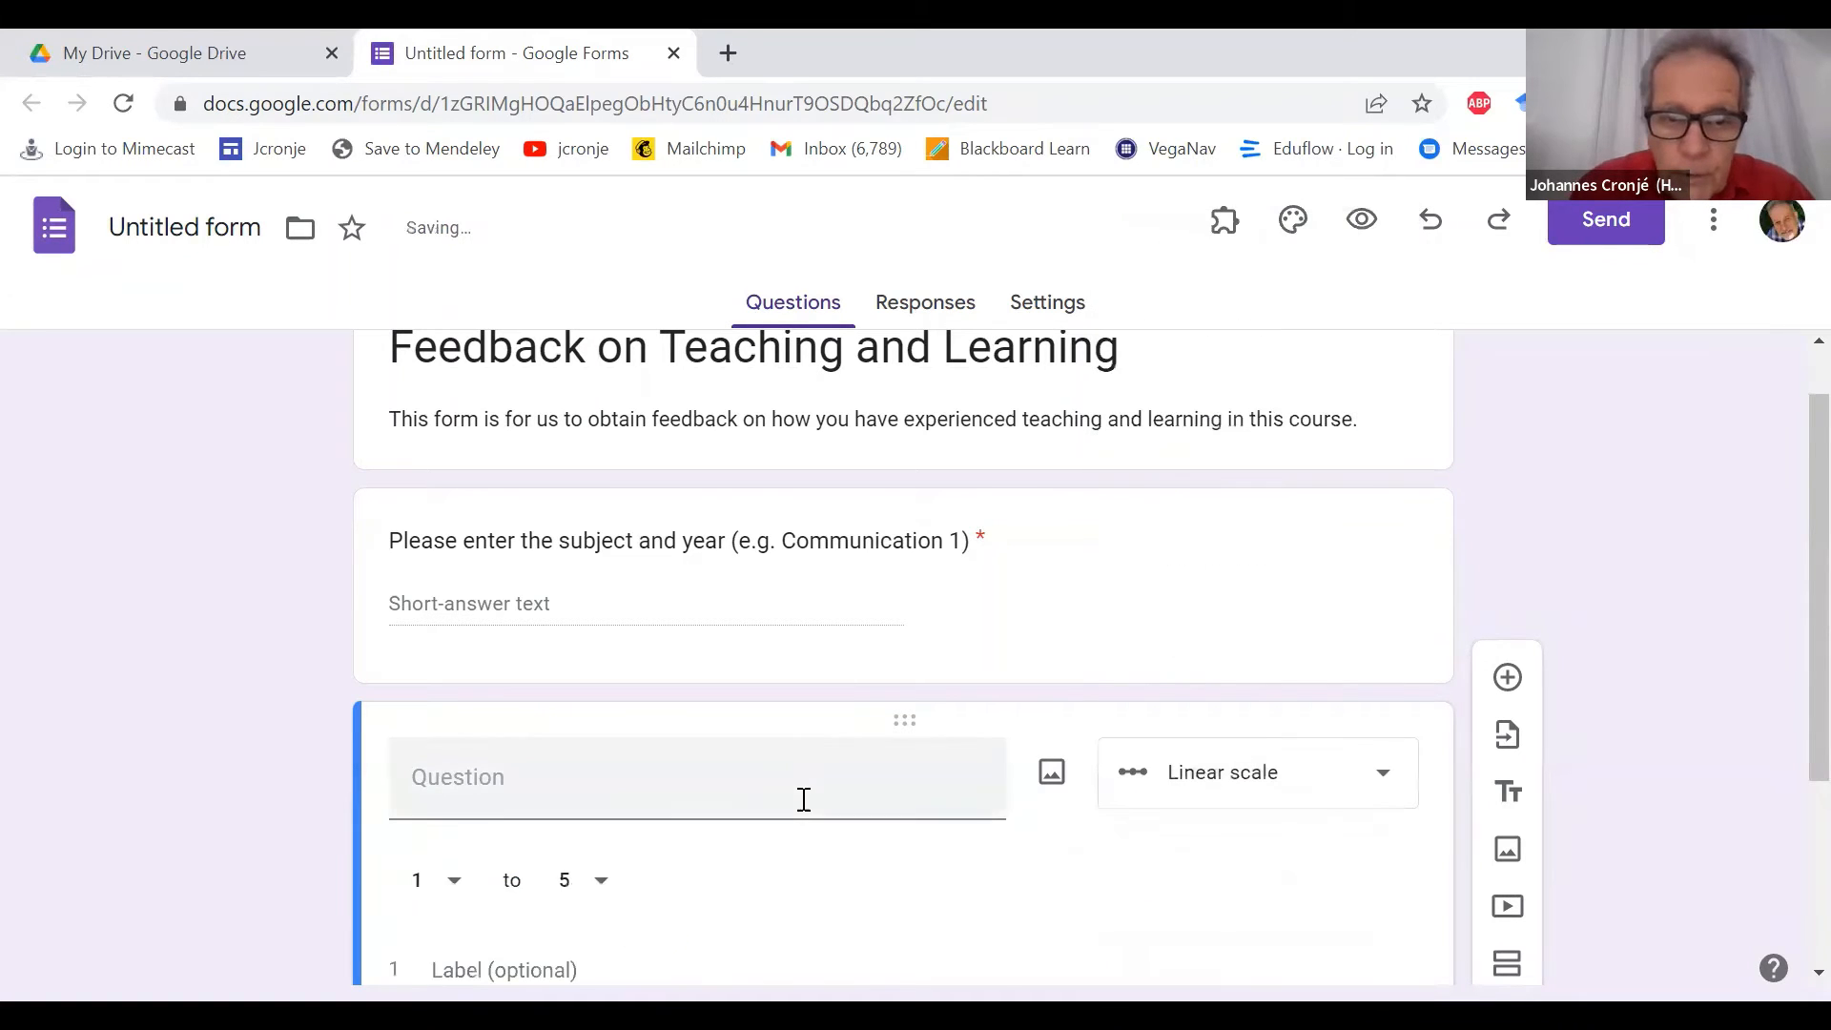
- Word the linear scale question as "Please rate your satisfaction with the room" and make it required
click(804, 782)
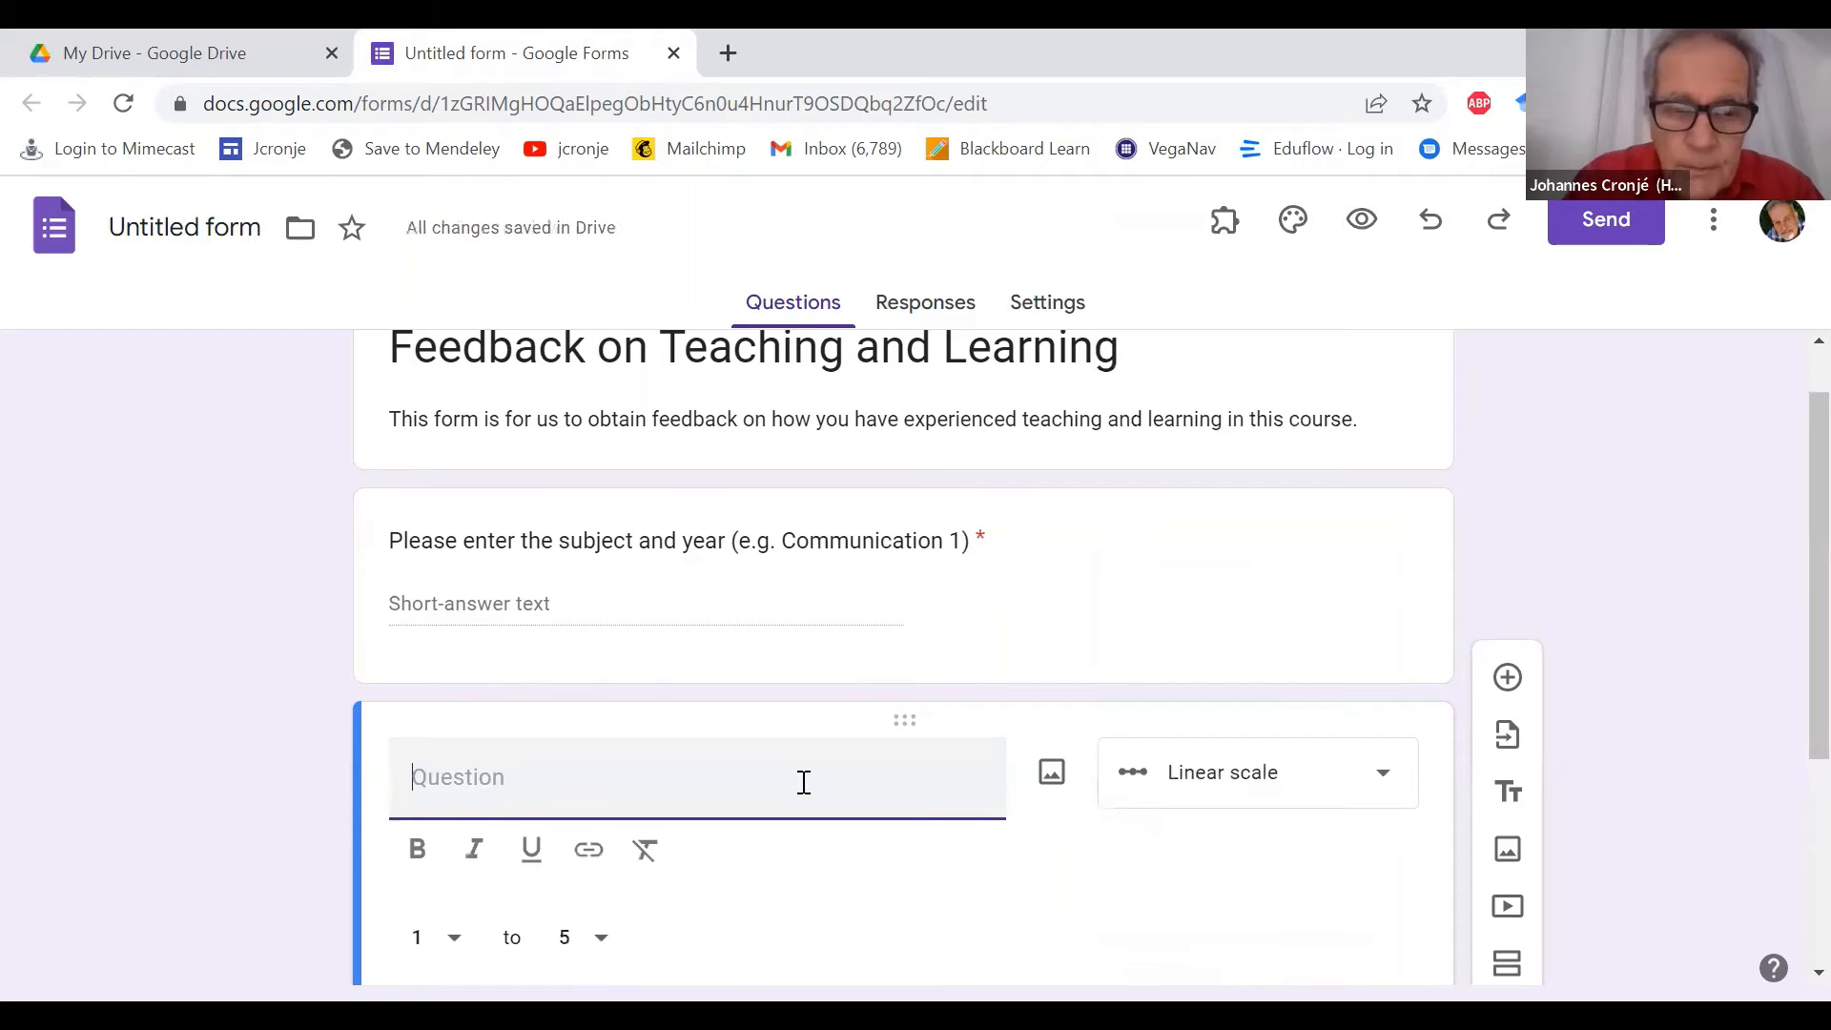
text(Please rathe)
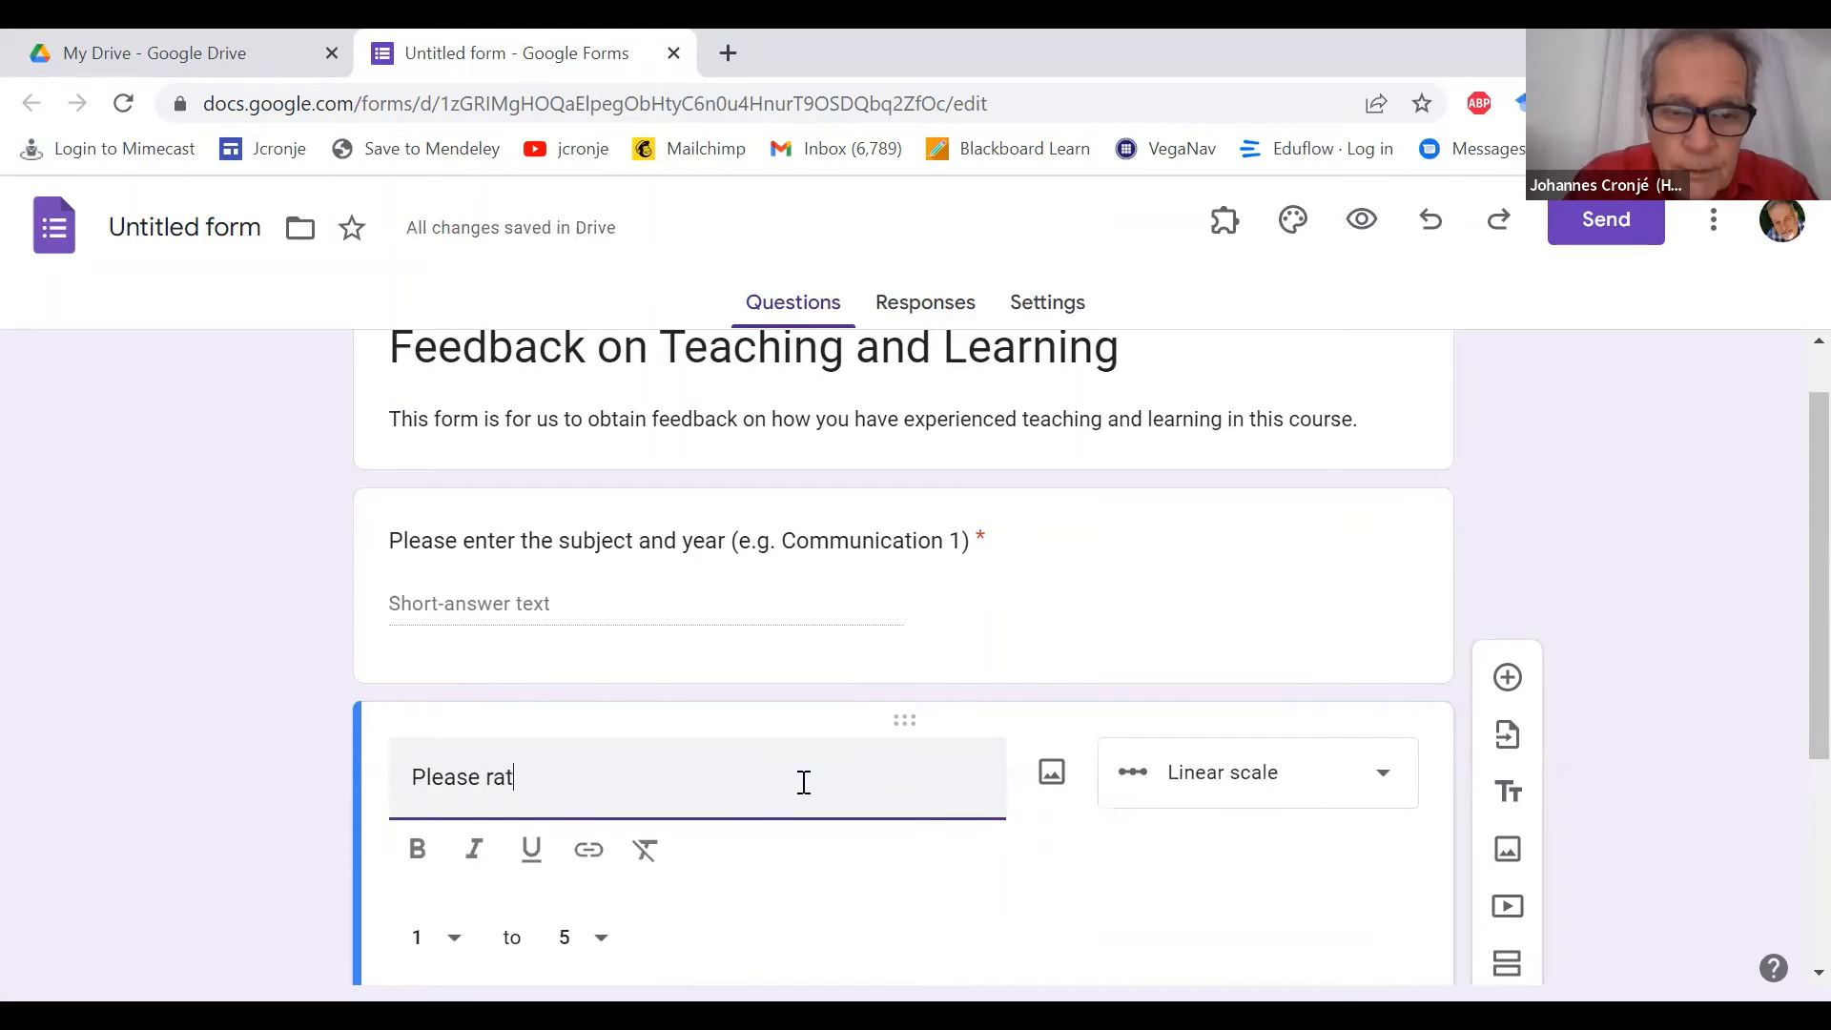
key(BackSpace)
key(BackSpace)
key(BackSpace)
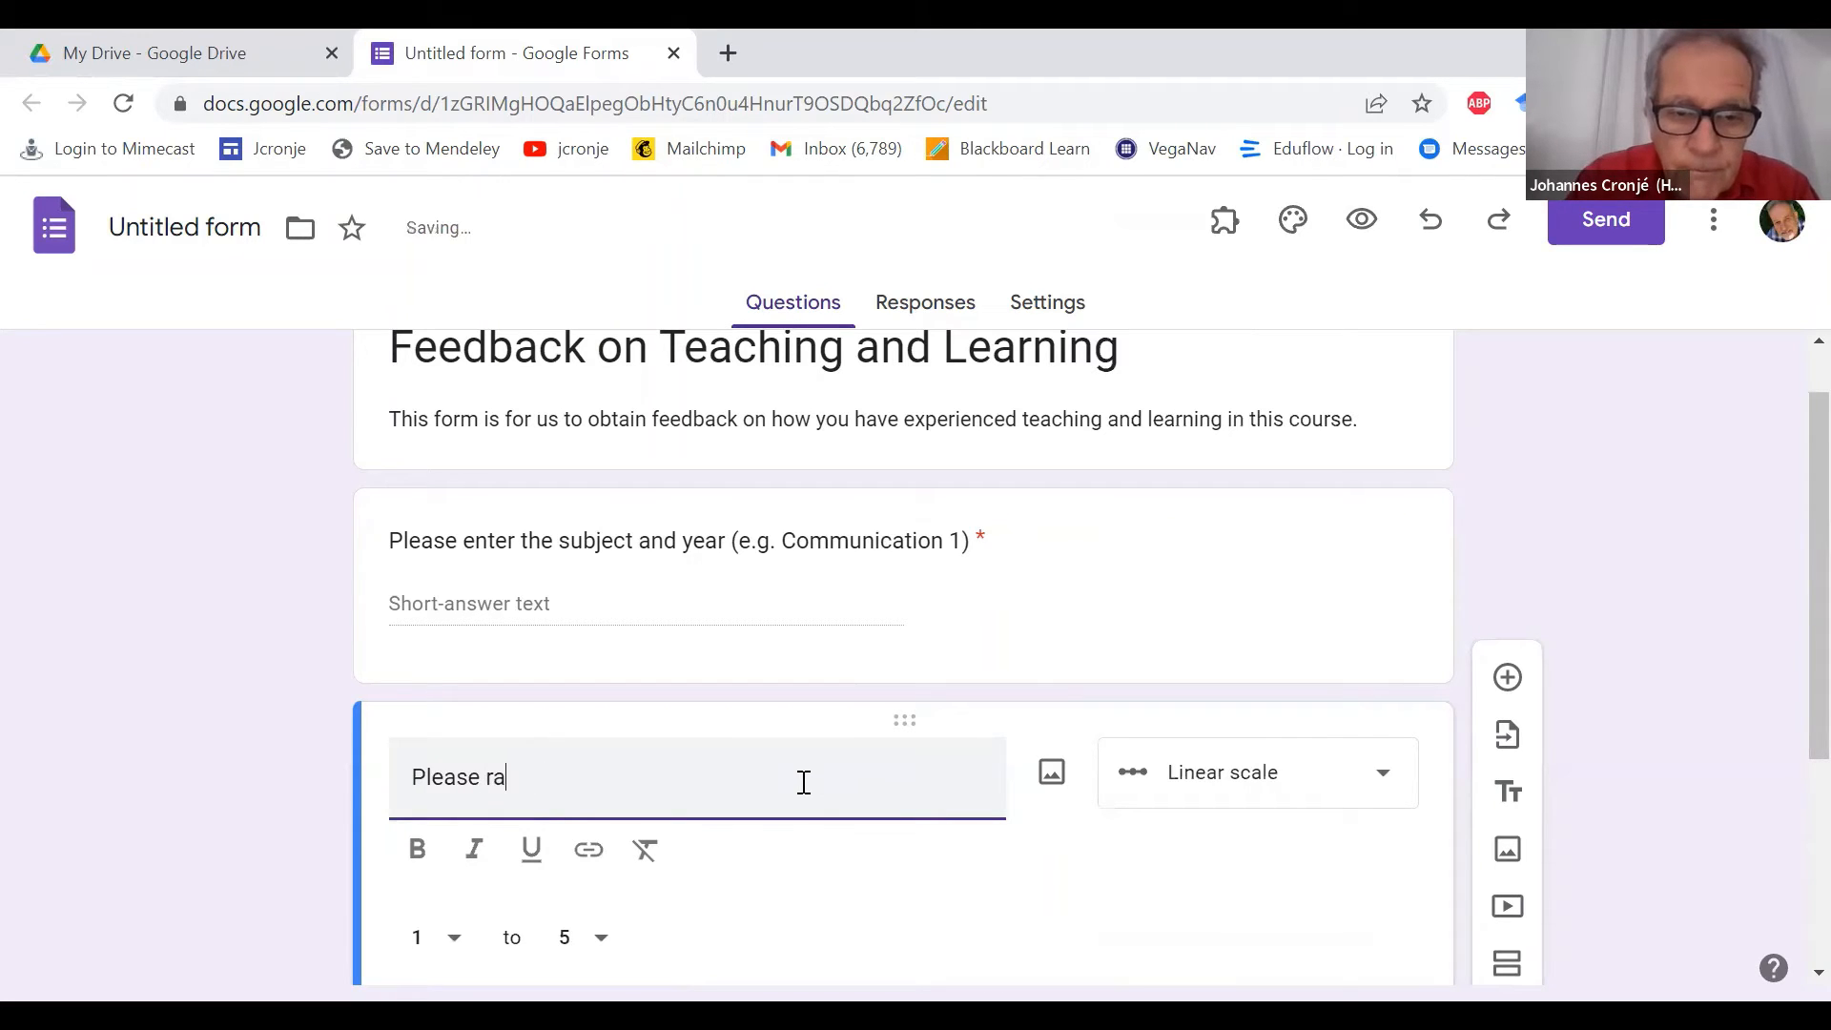
text(te your sati)
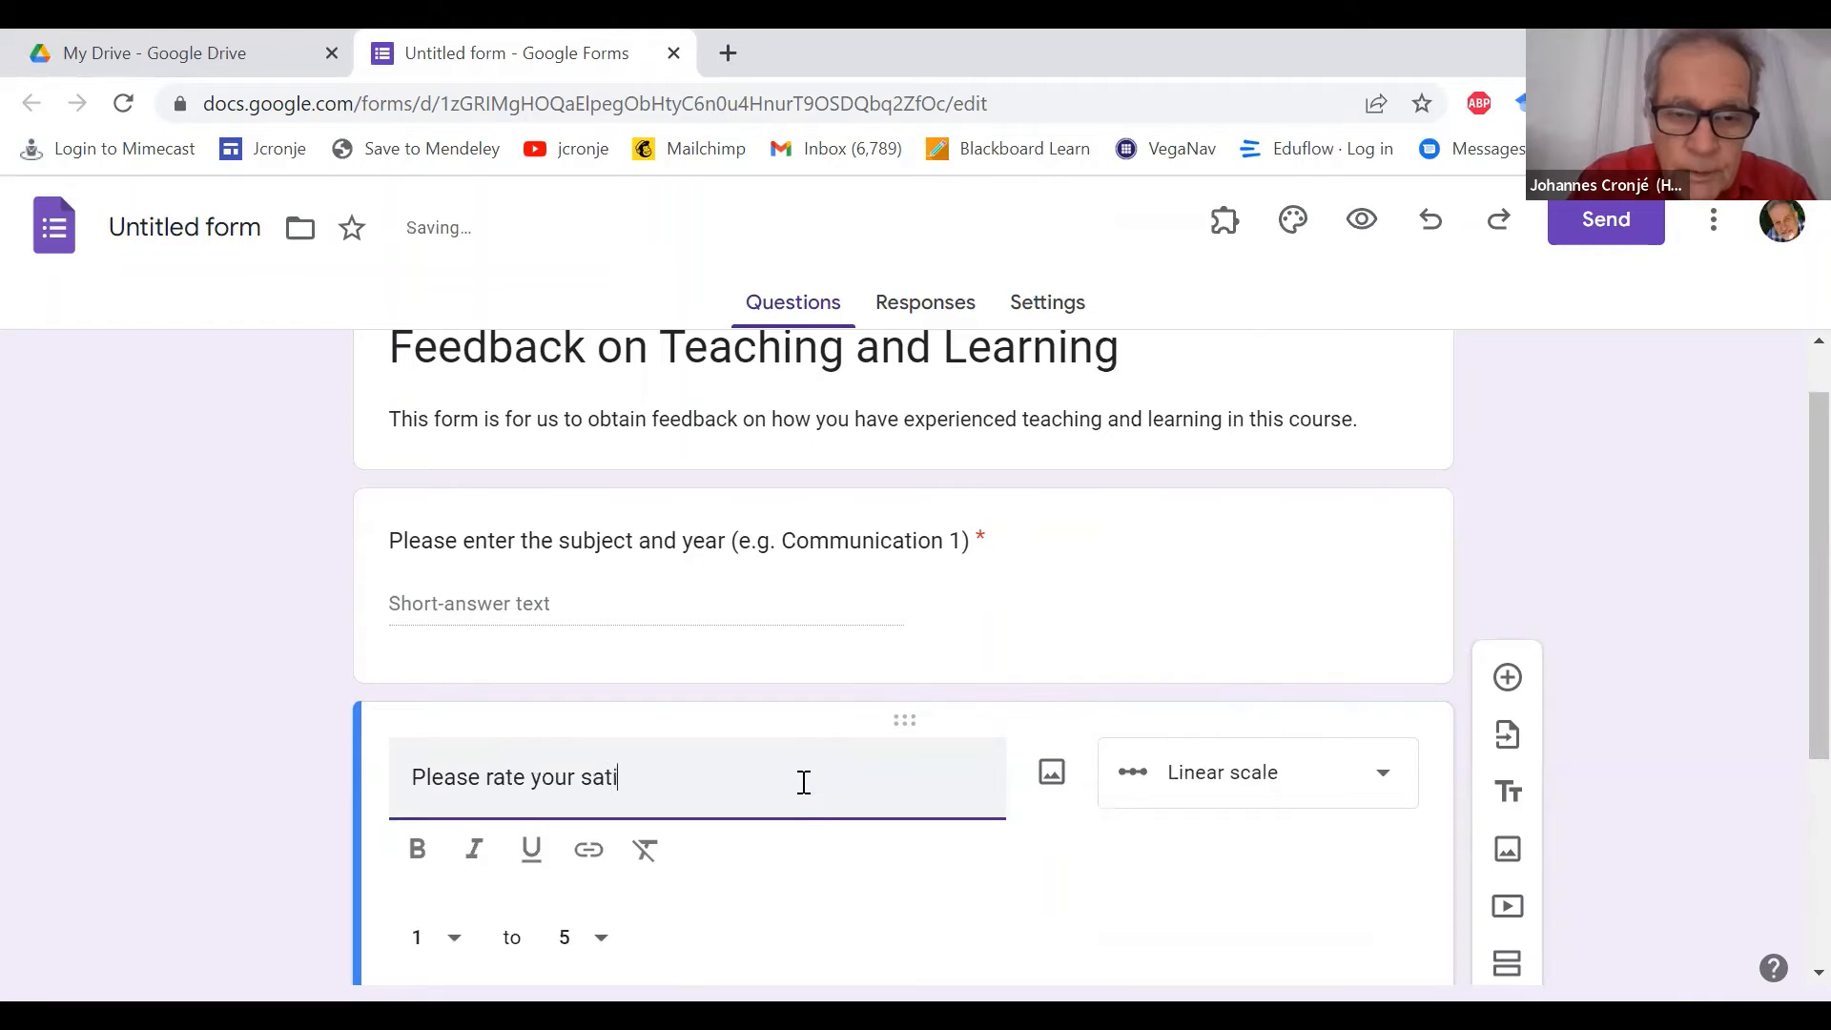
text(sfaction wi)
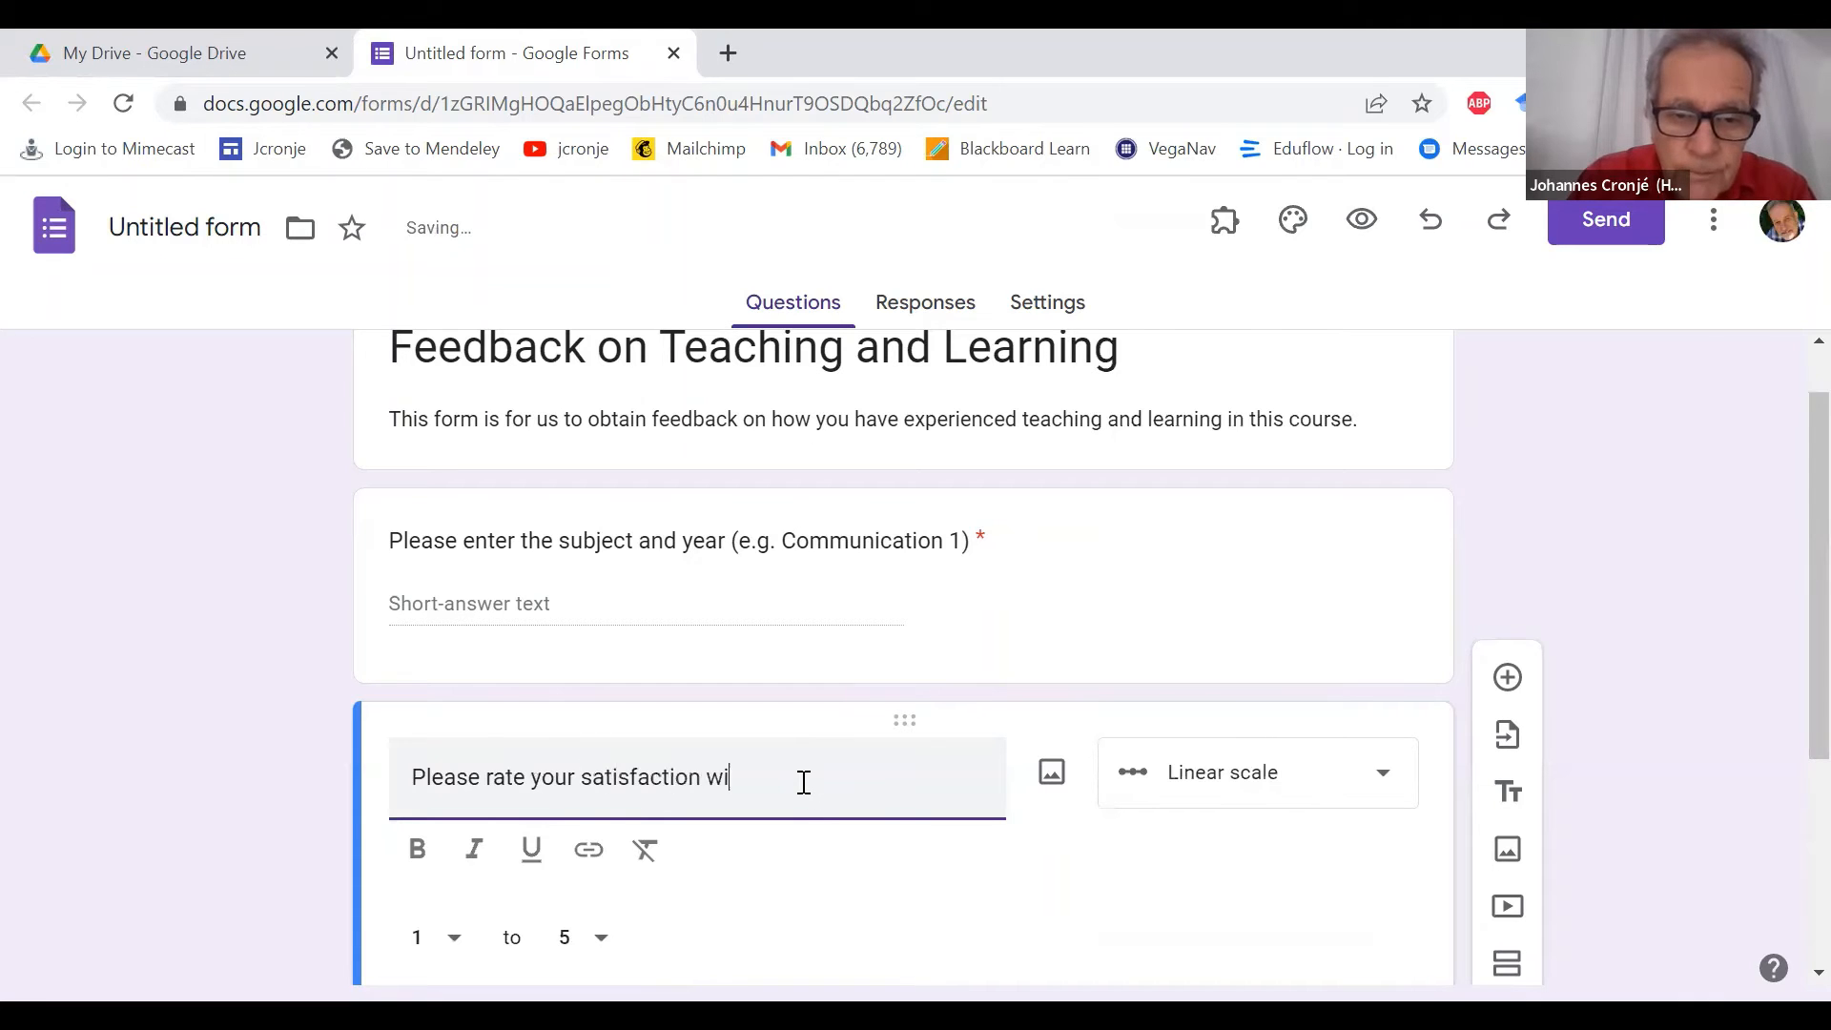
text(th the r)
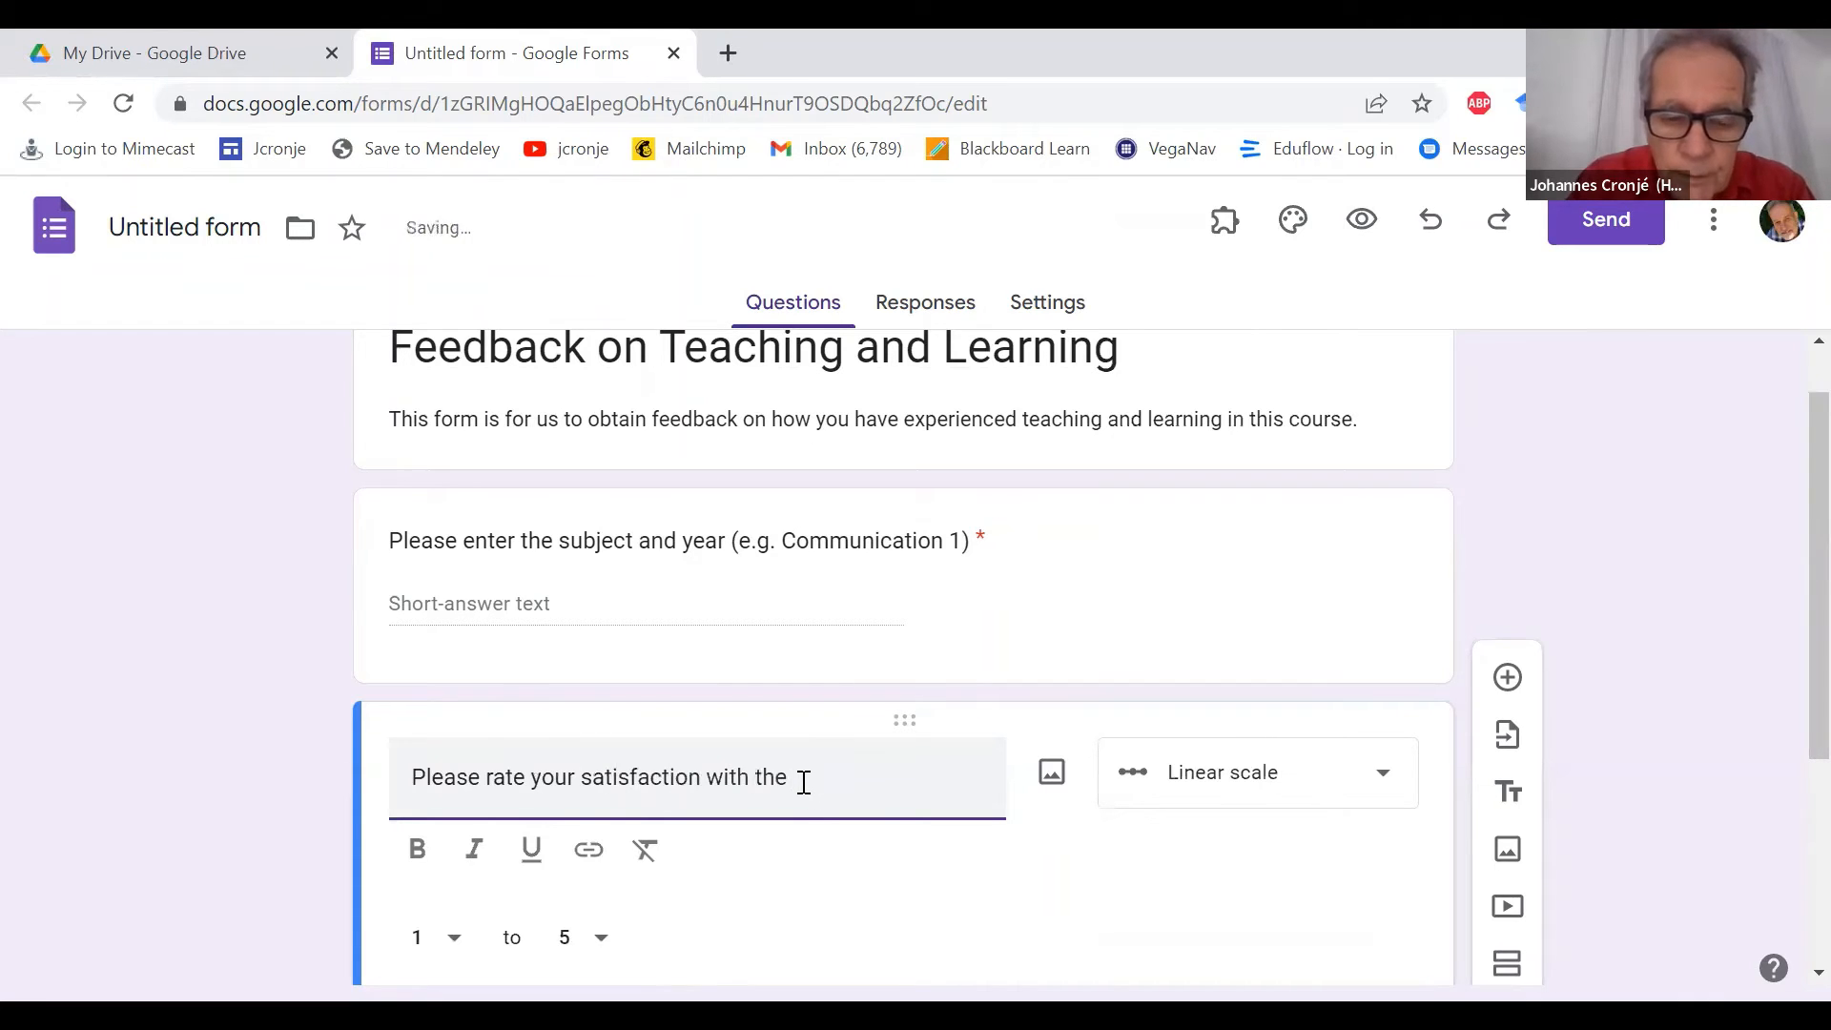
text(oom)
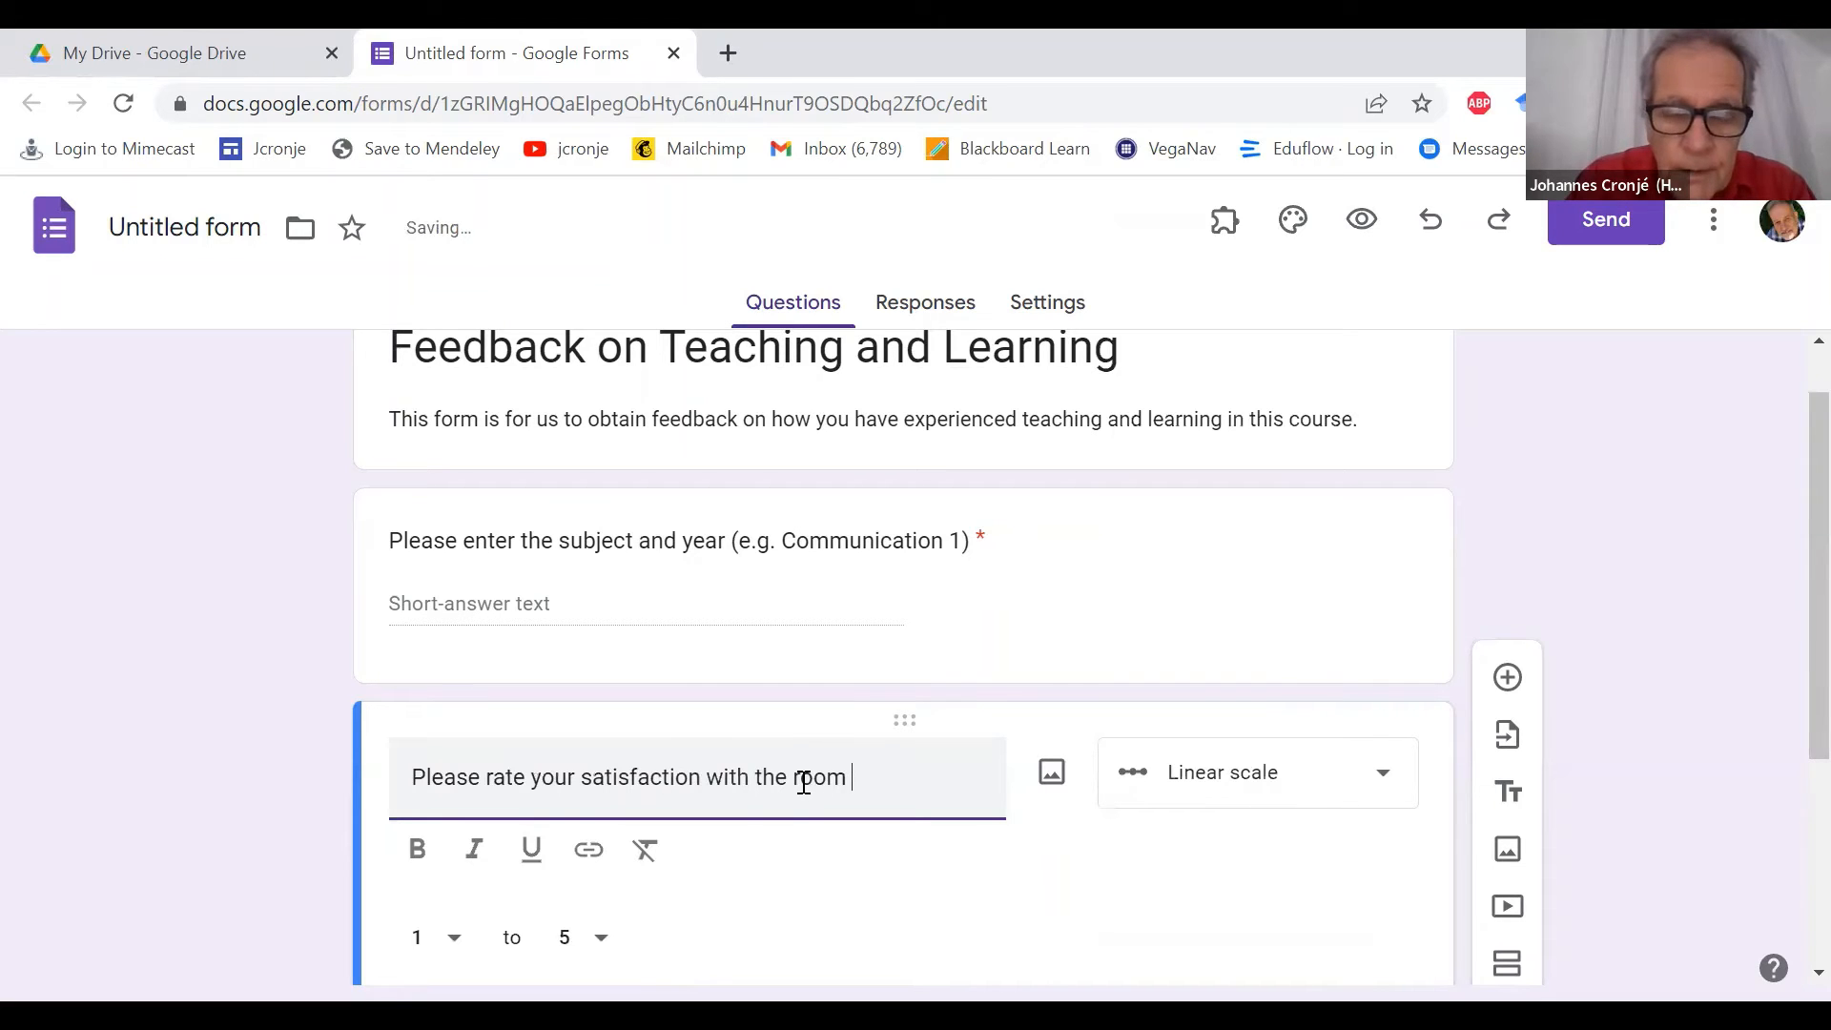
key(BackSpace)
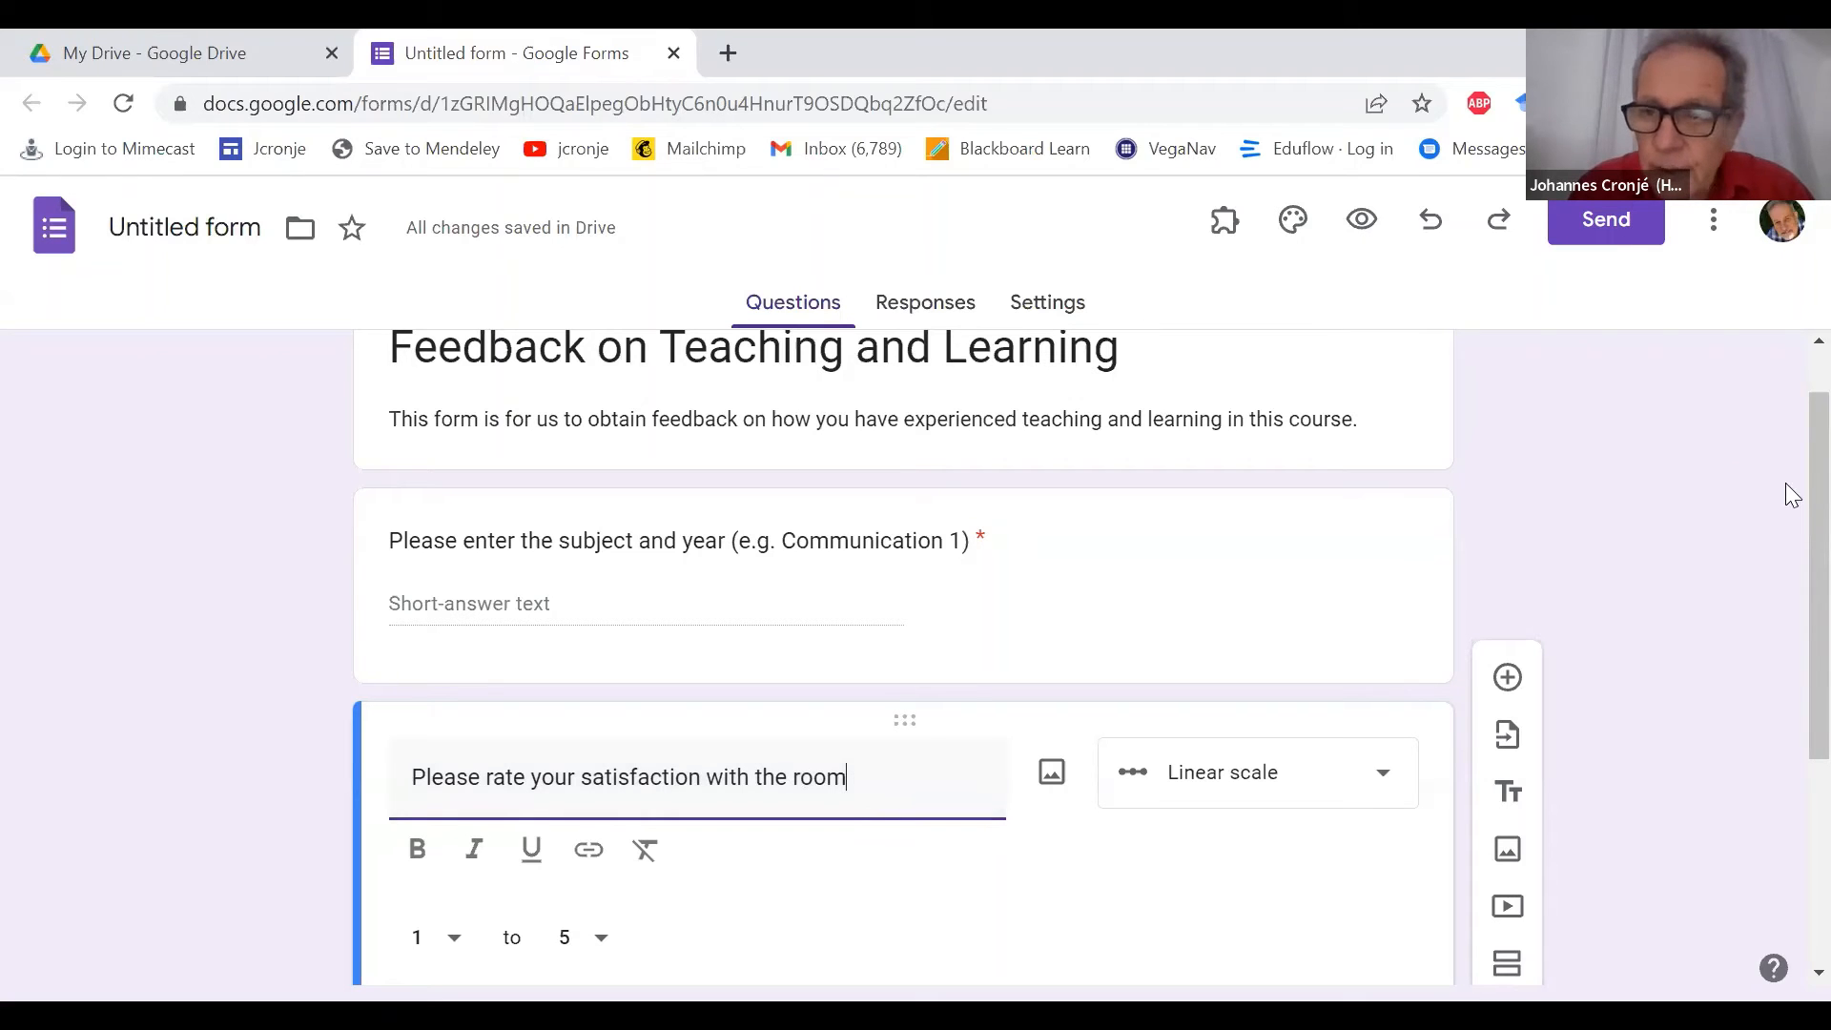
scroll(1784, 658, down, 3)
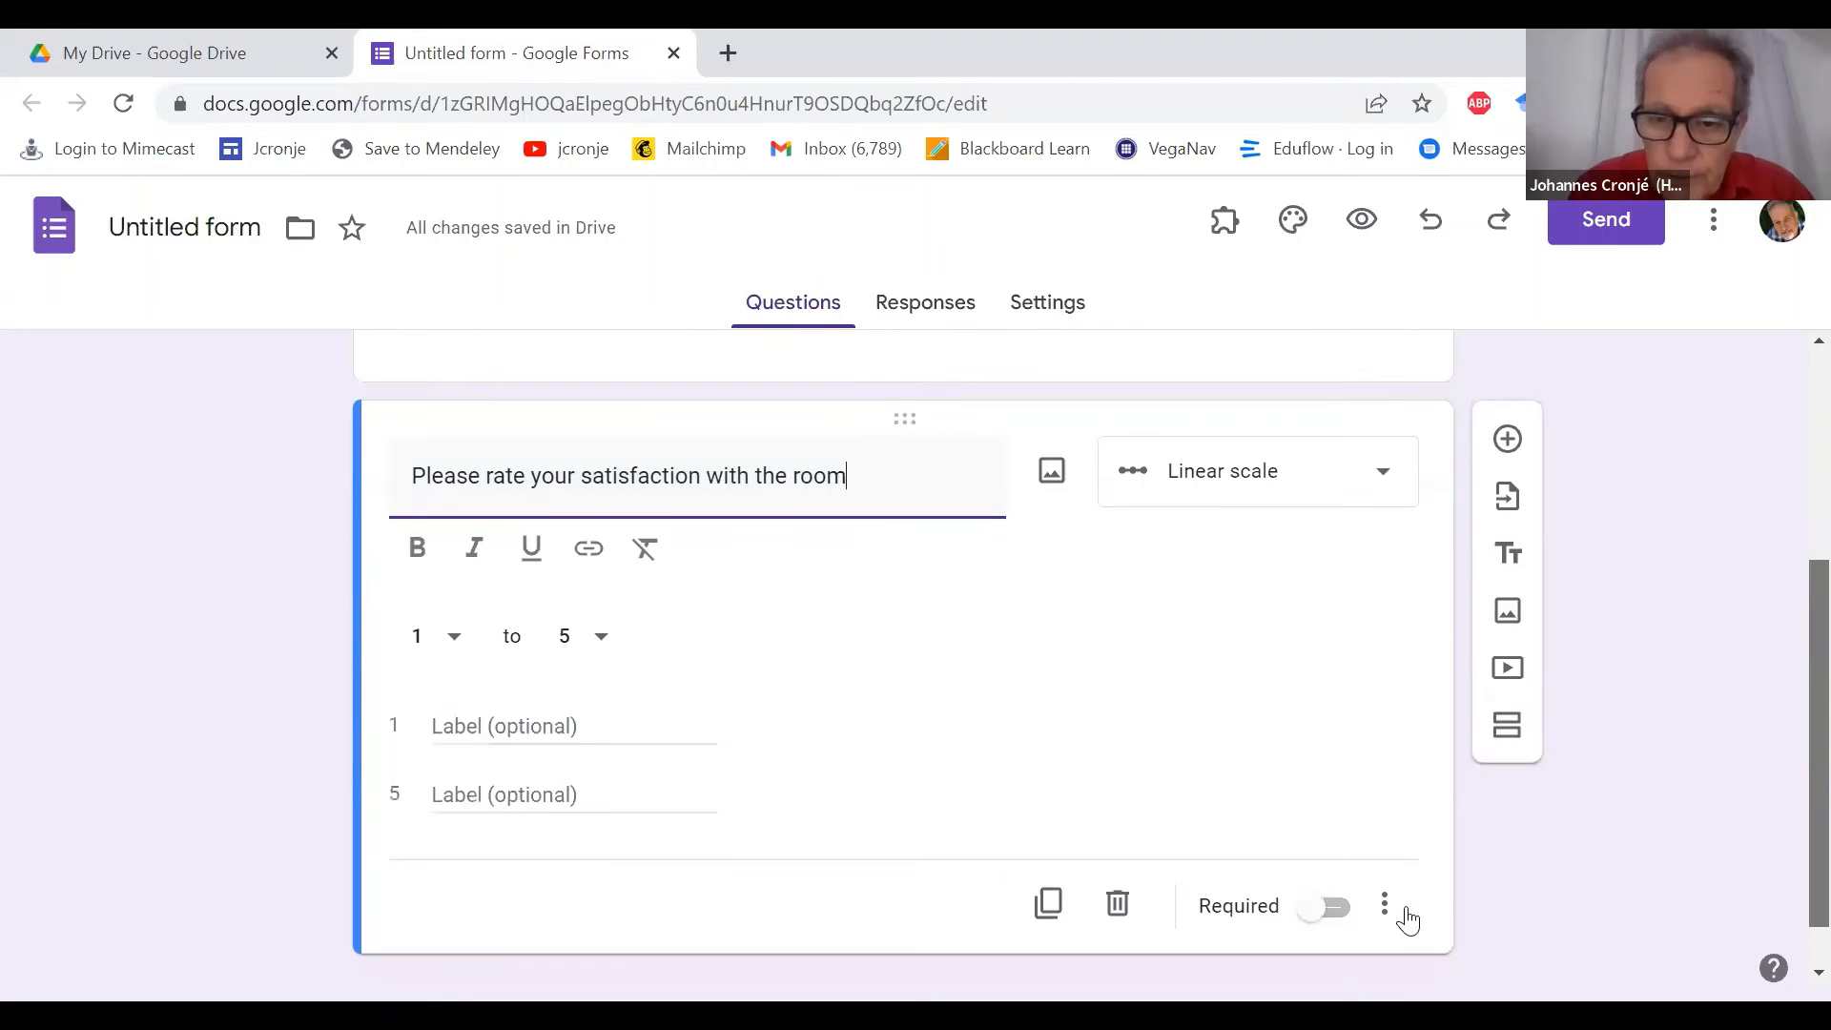
click(1337, 907)
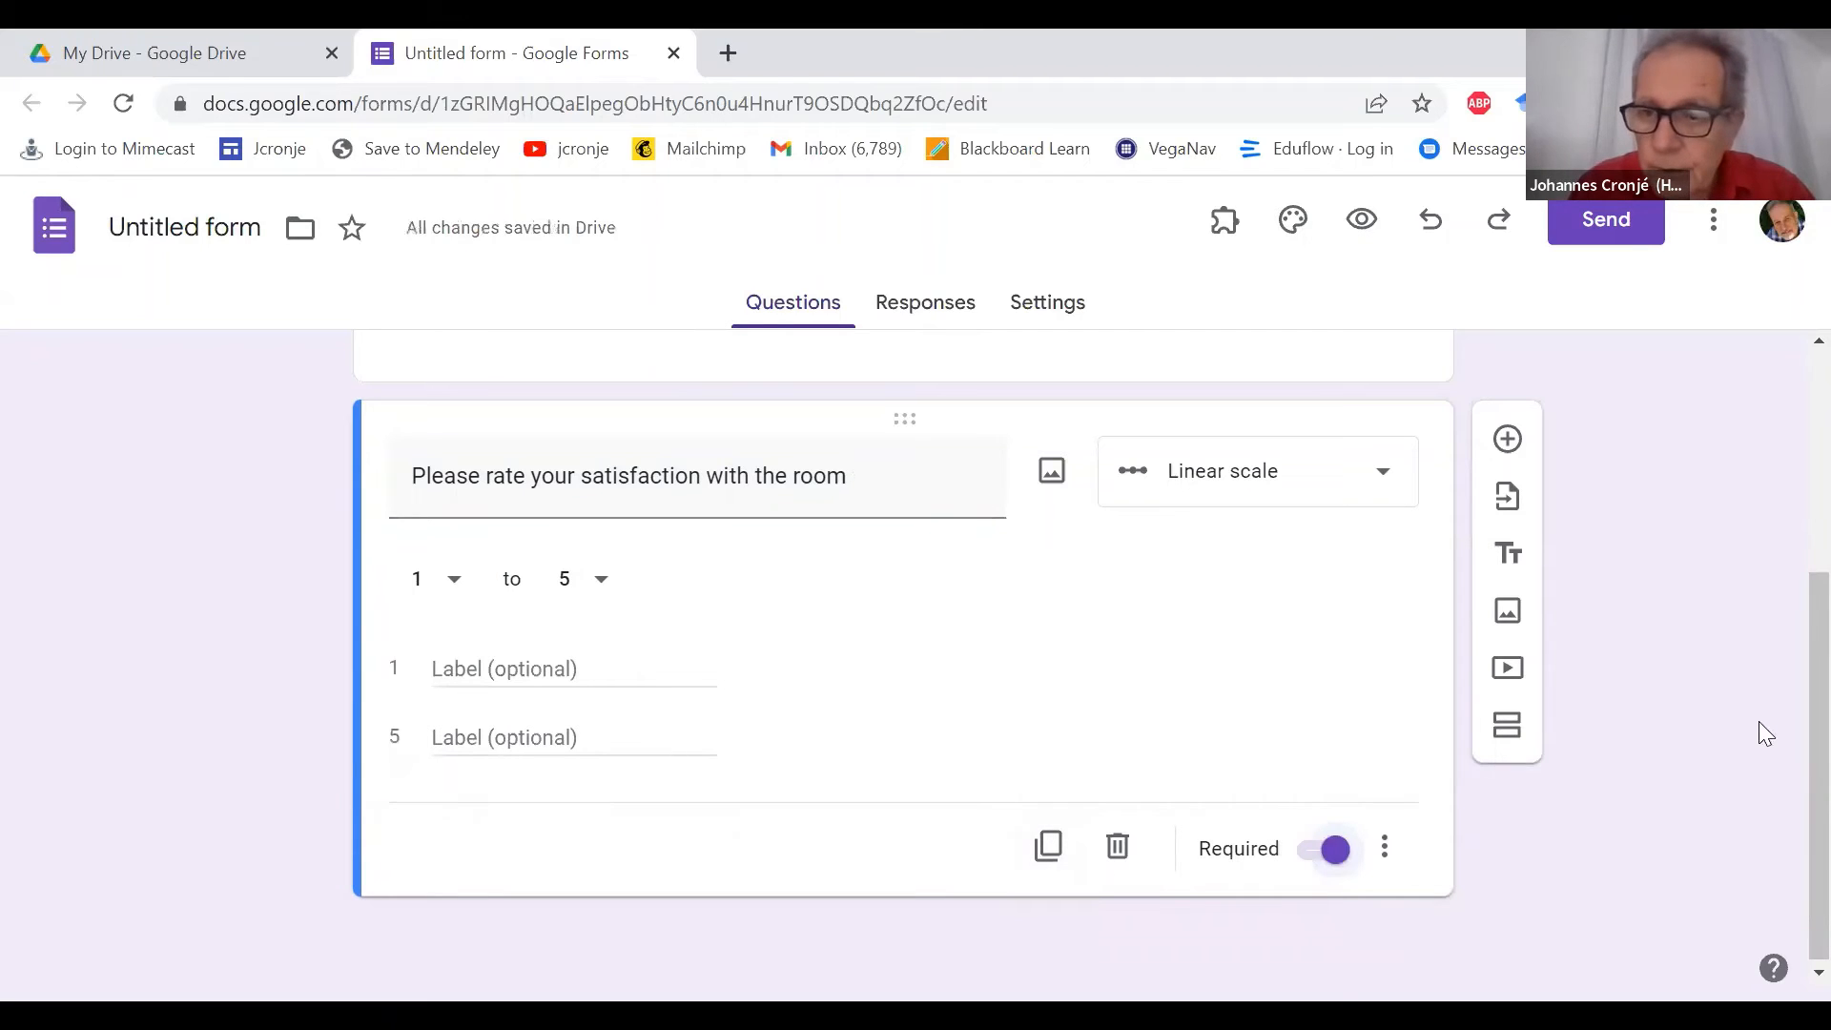
- Add a multiple-choice question below the room satisfaction question, worded "Indicate your level of agreement"
click(1507, 436)
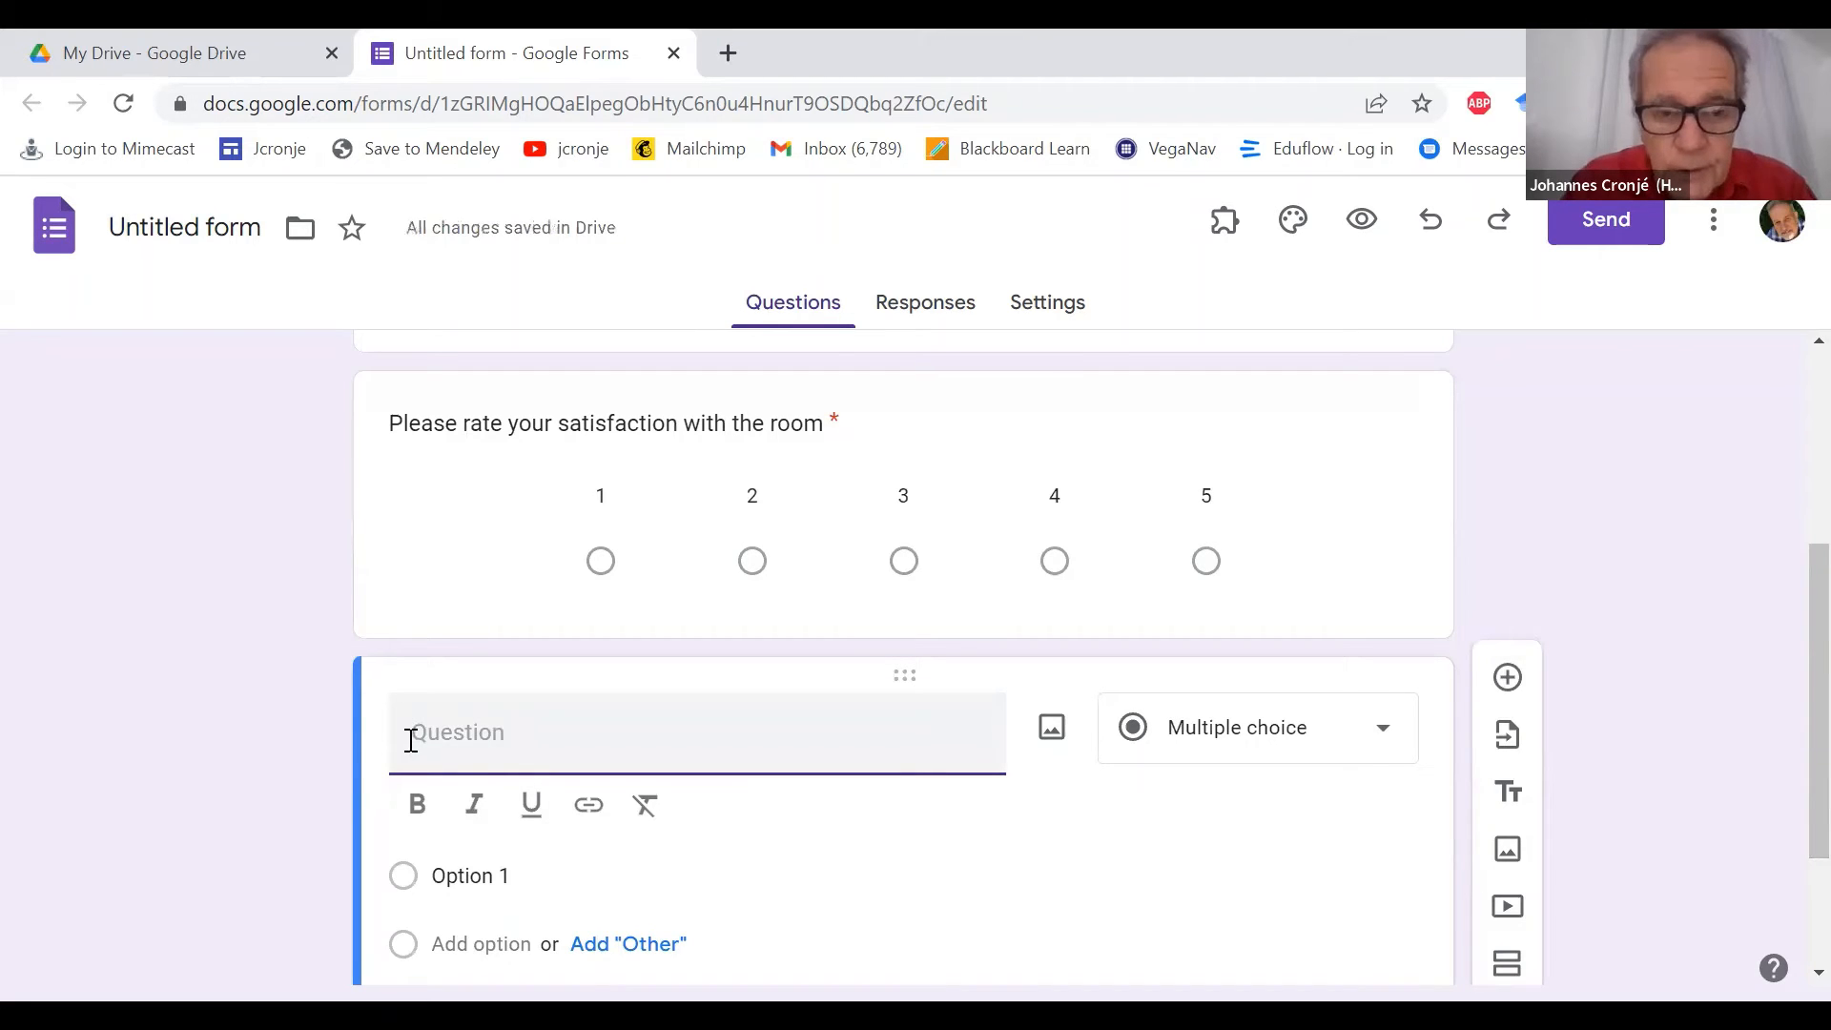
text(I)
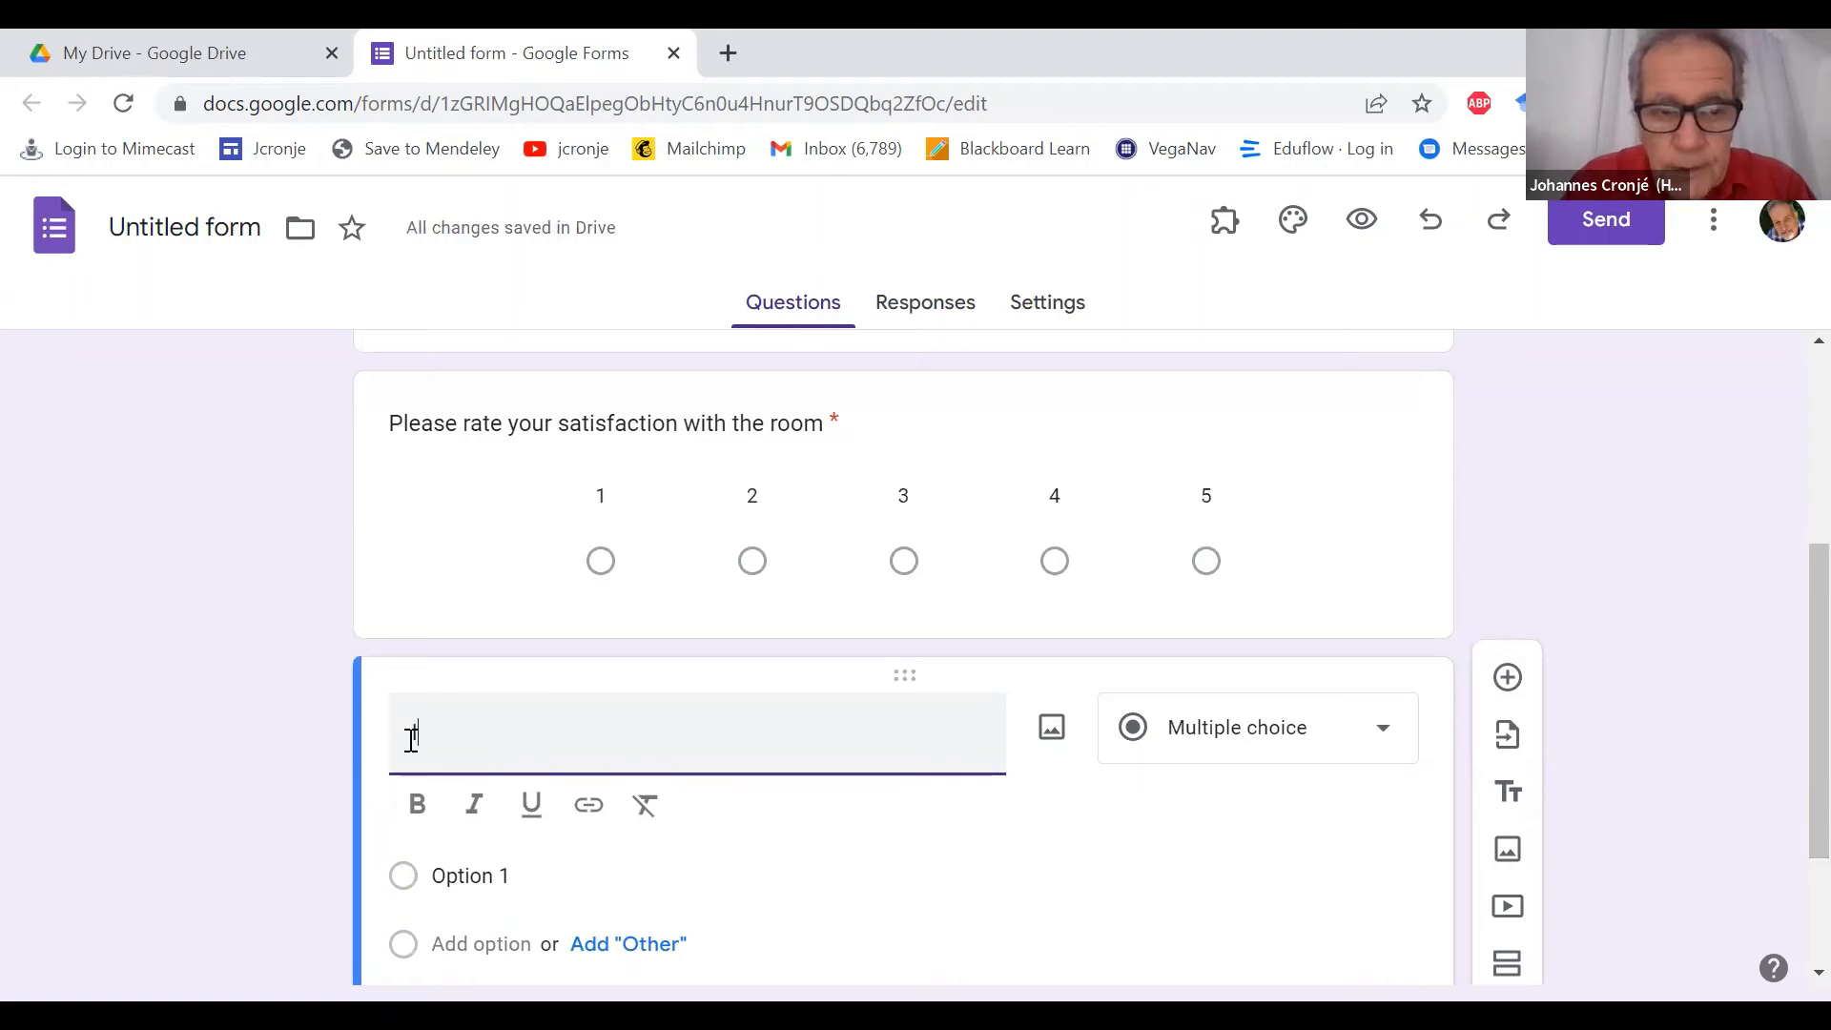
text(ndicate your le)
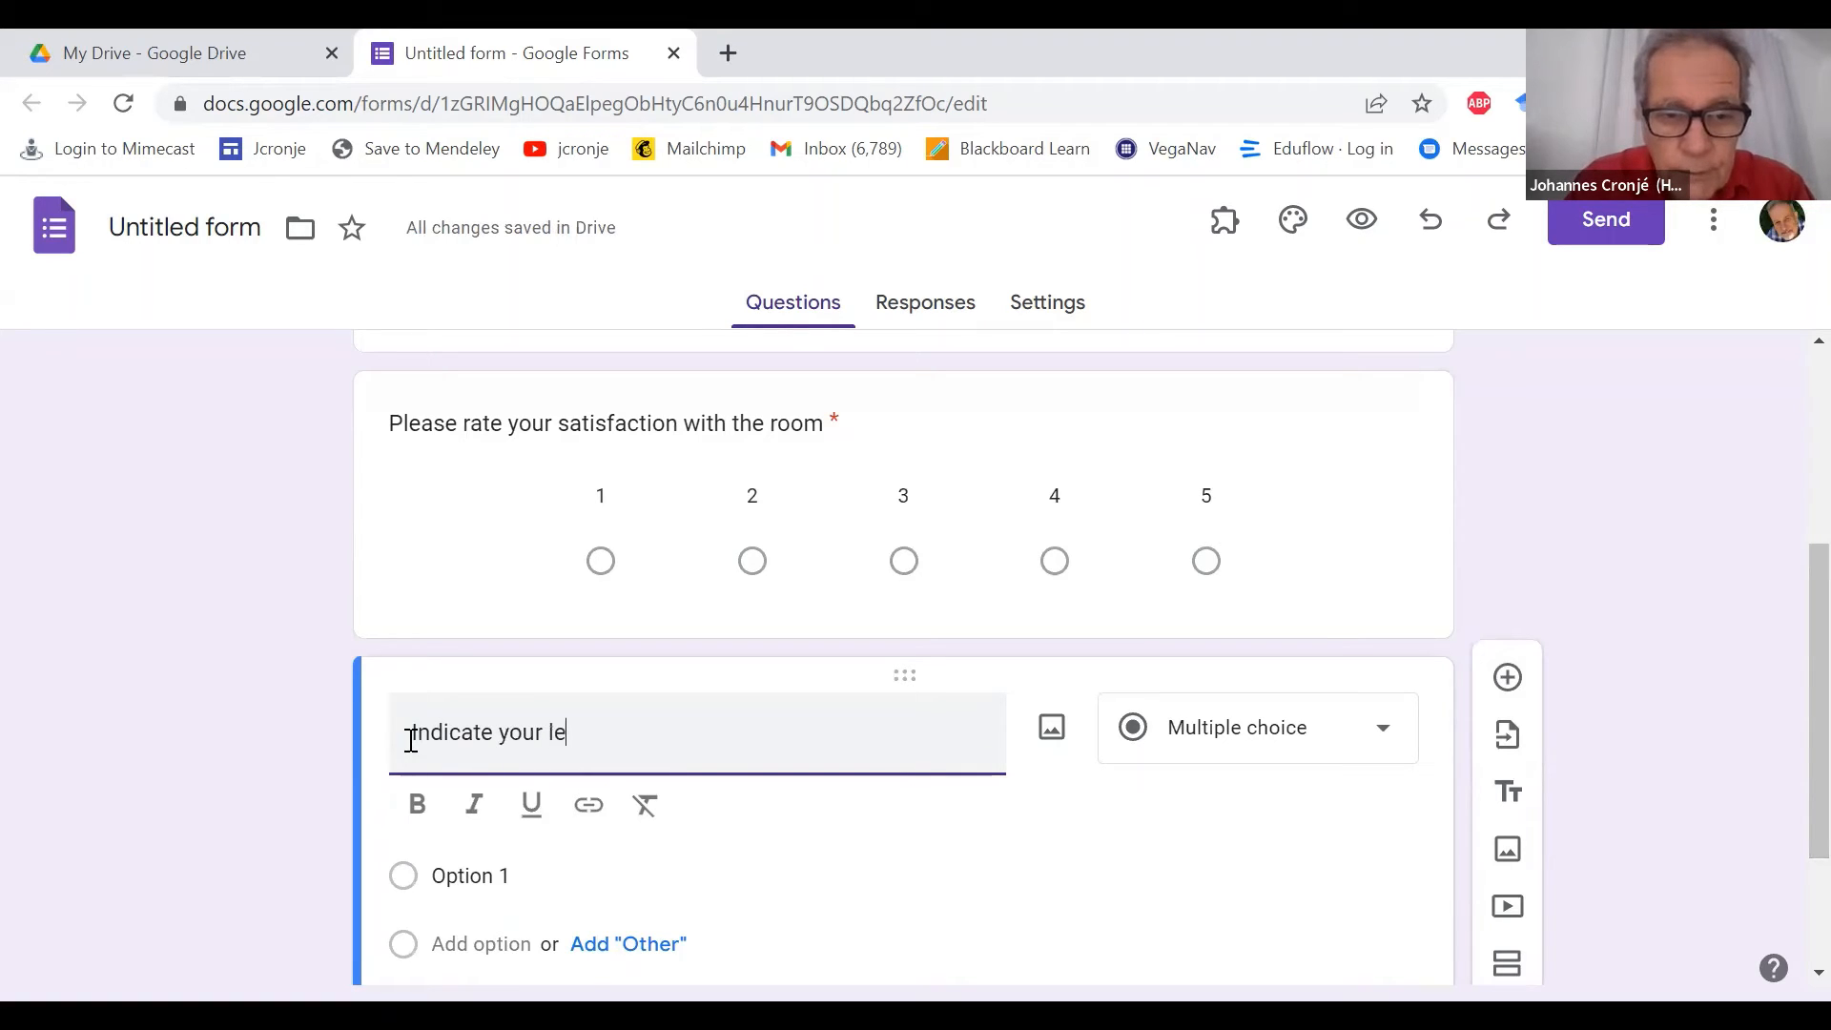
text(vel of agreement)
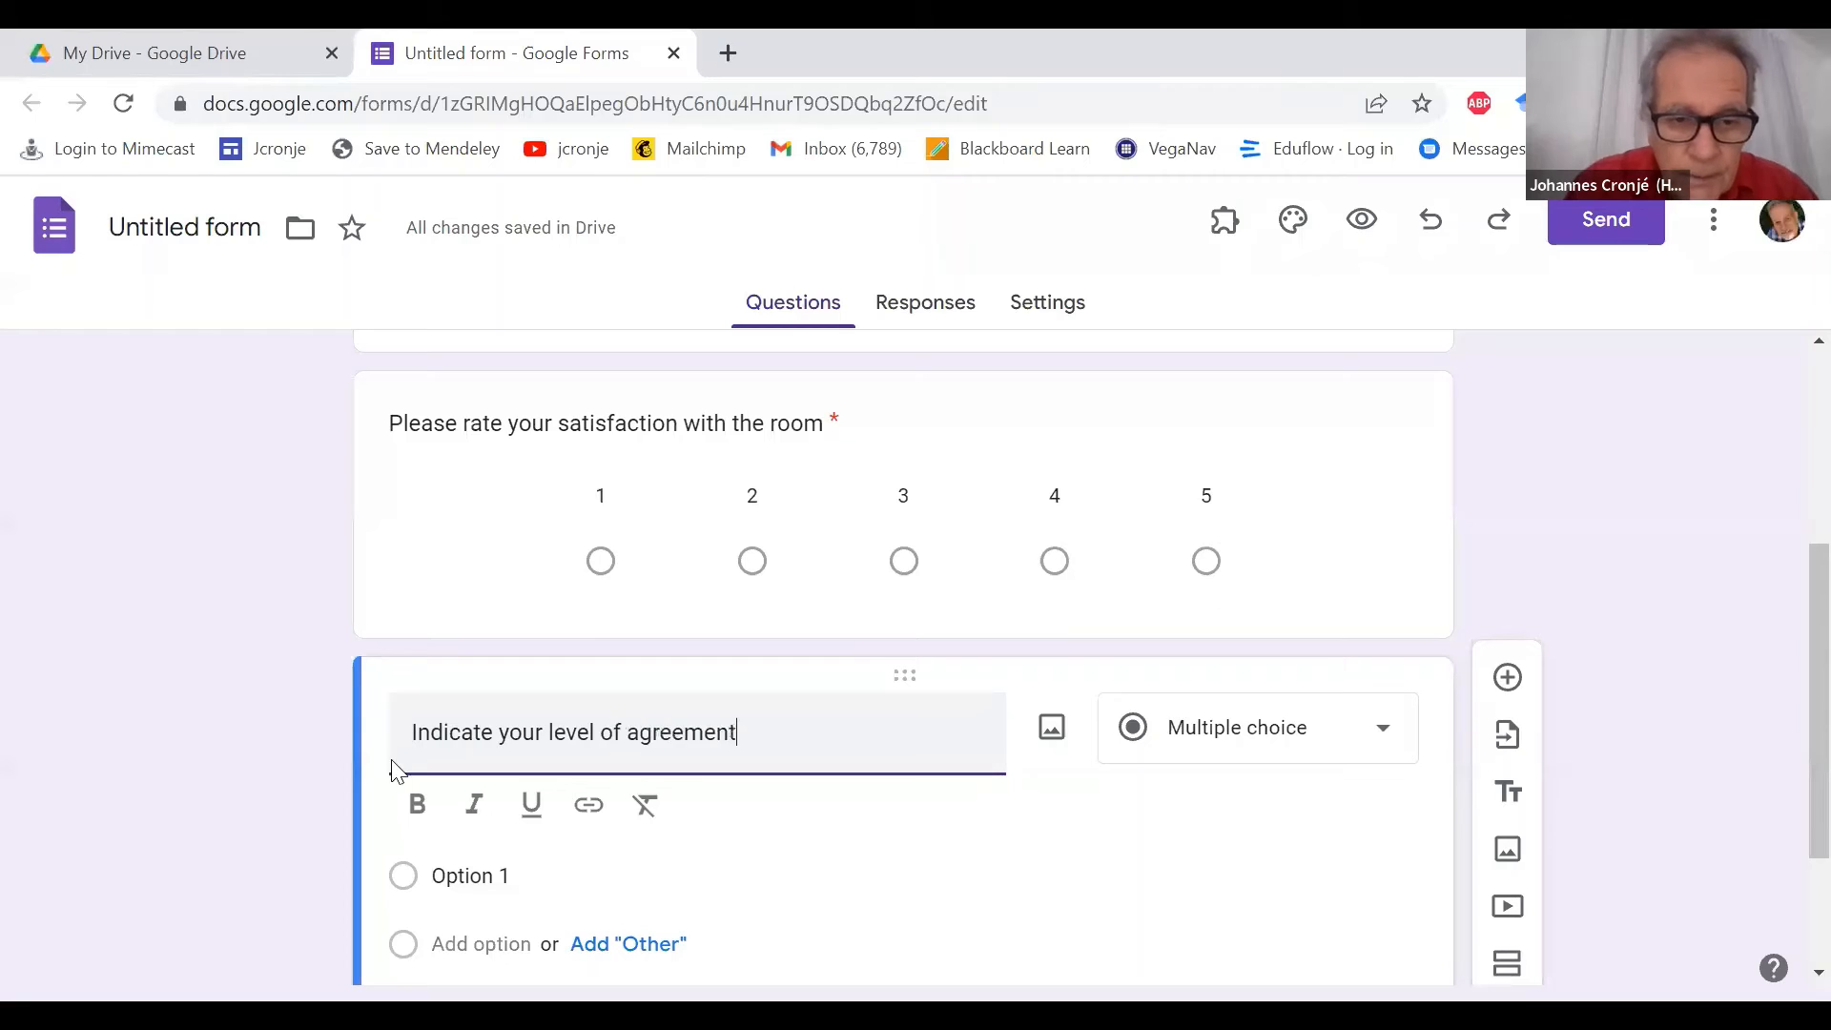
- Enter "Strongly disagree" and "Disagree" as the first two answer options of the agreement question
click(444, 872)
text(S)
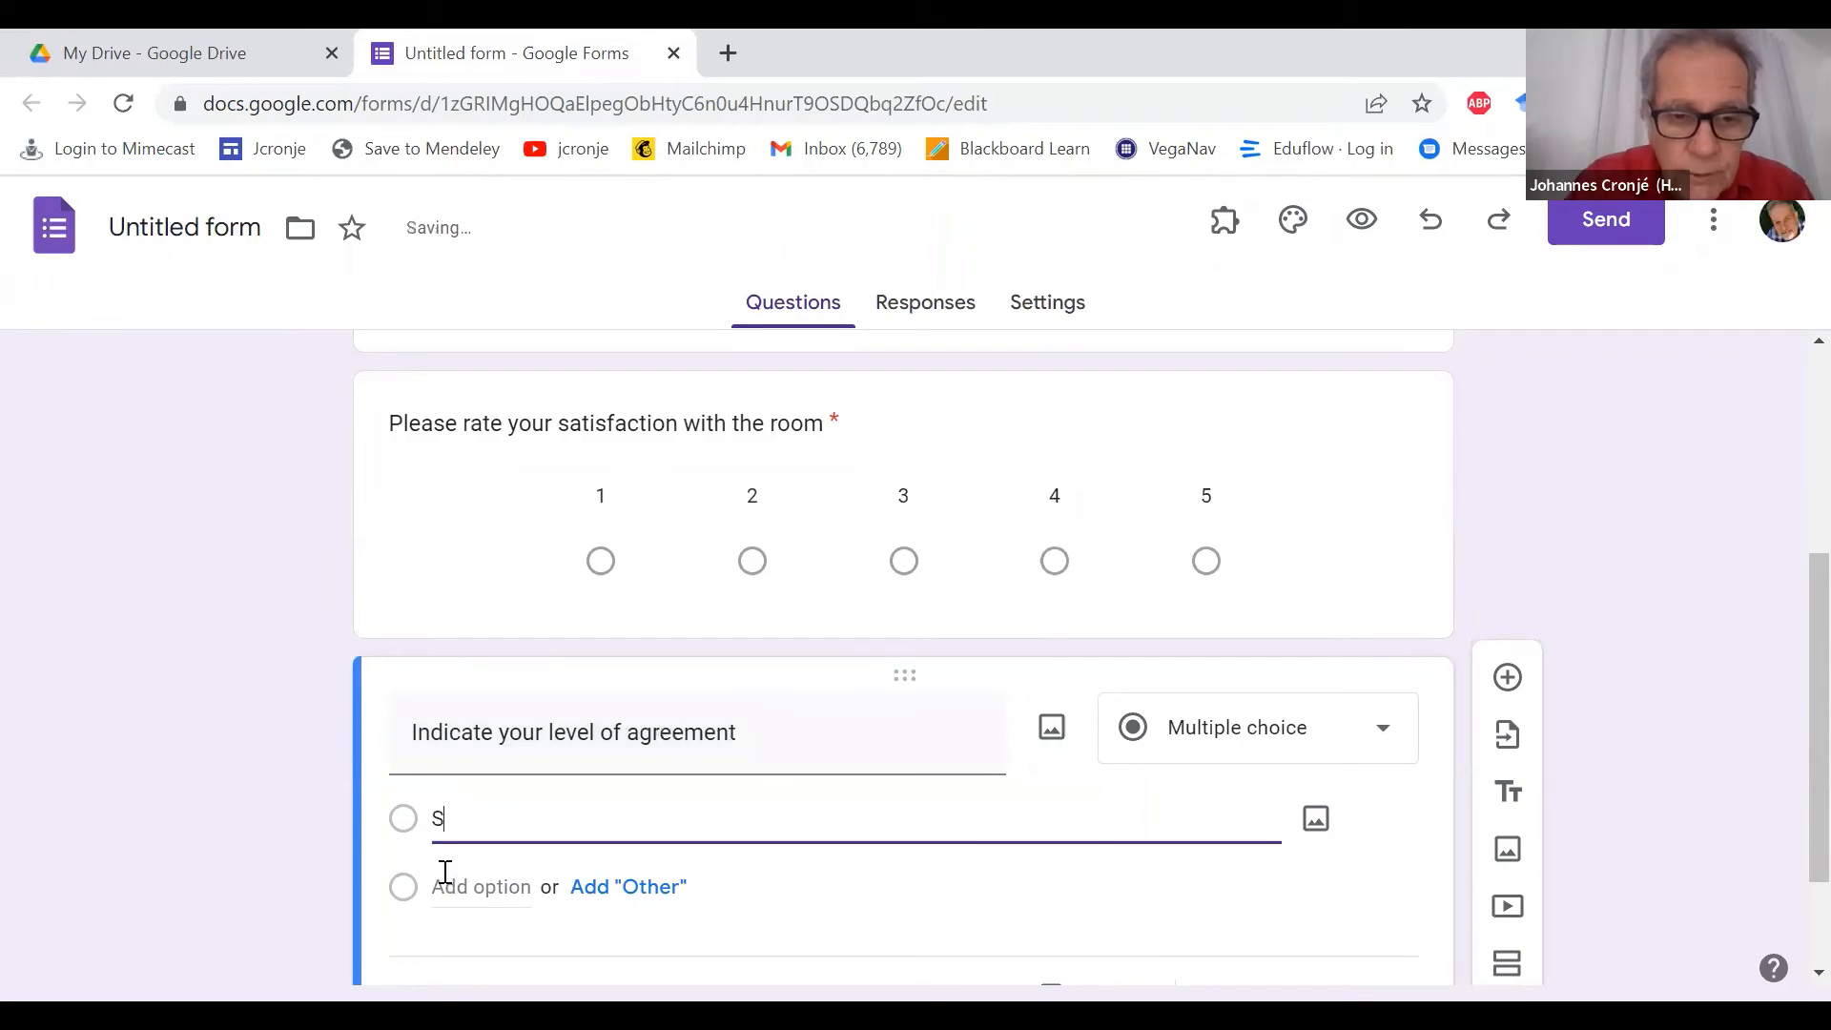
text(trongly disa)
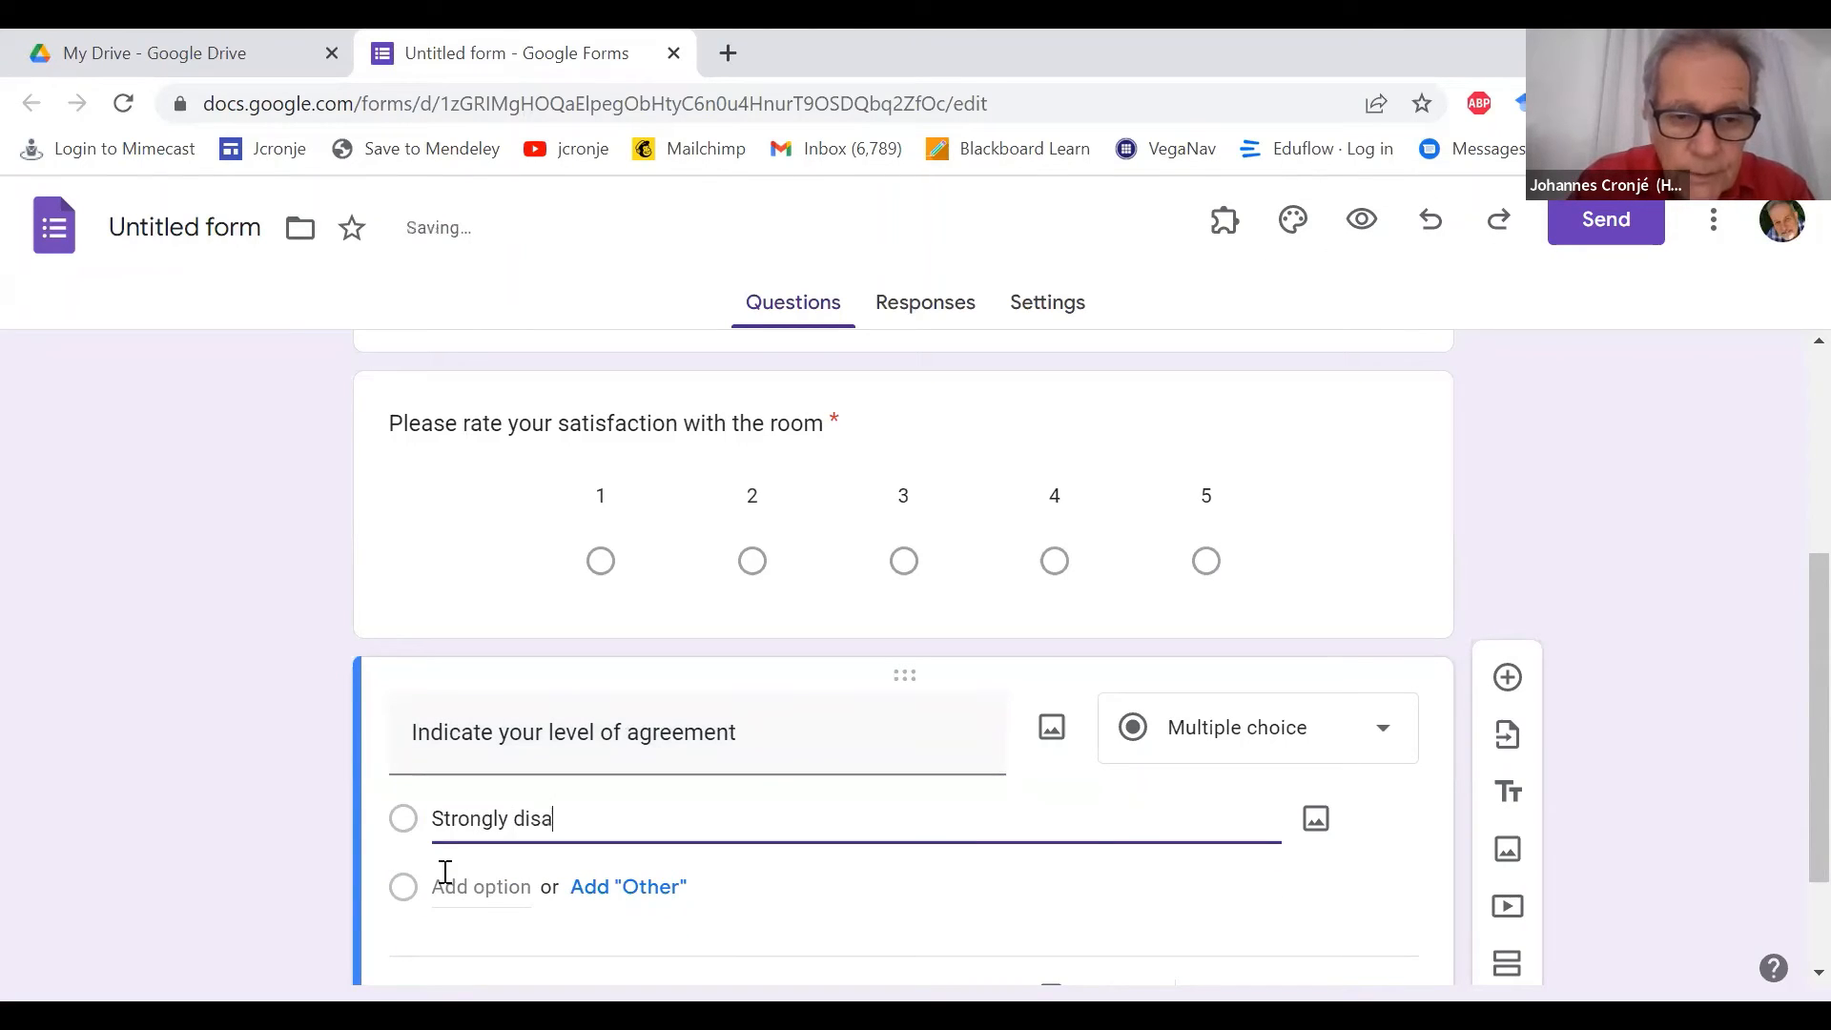
text(gree)
click(462, 896)
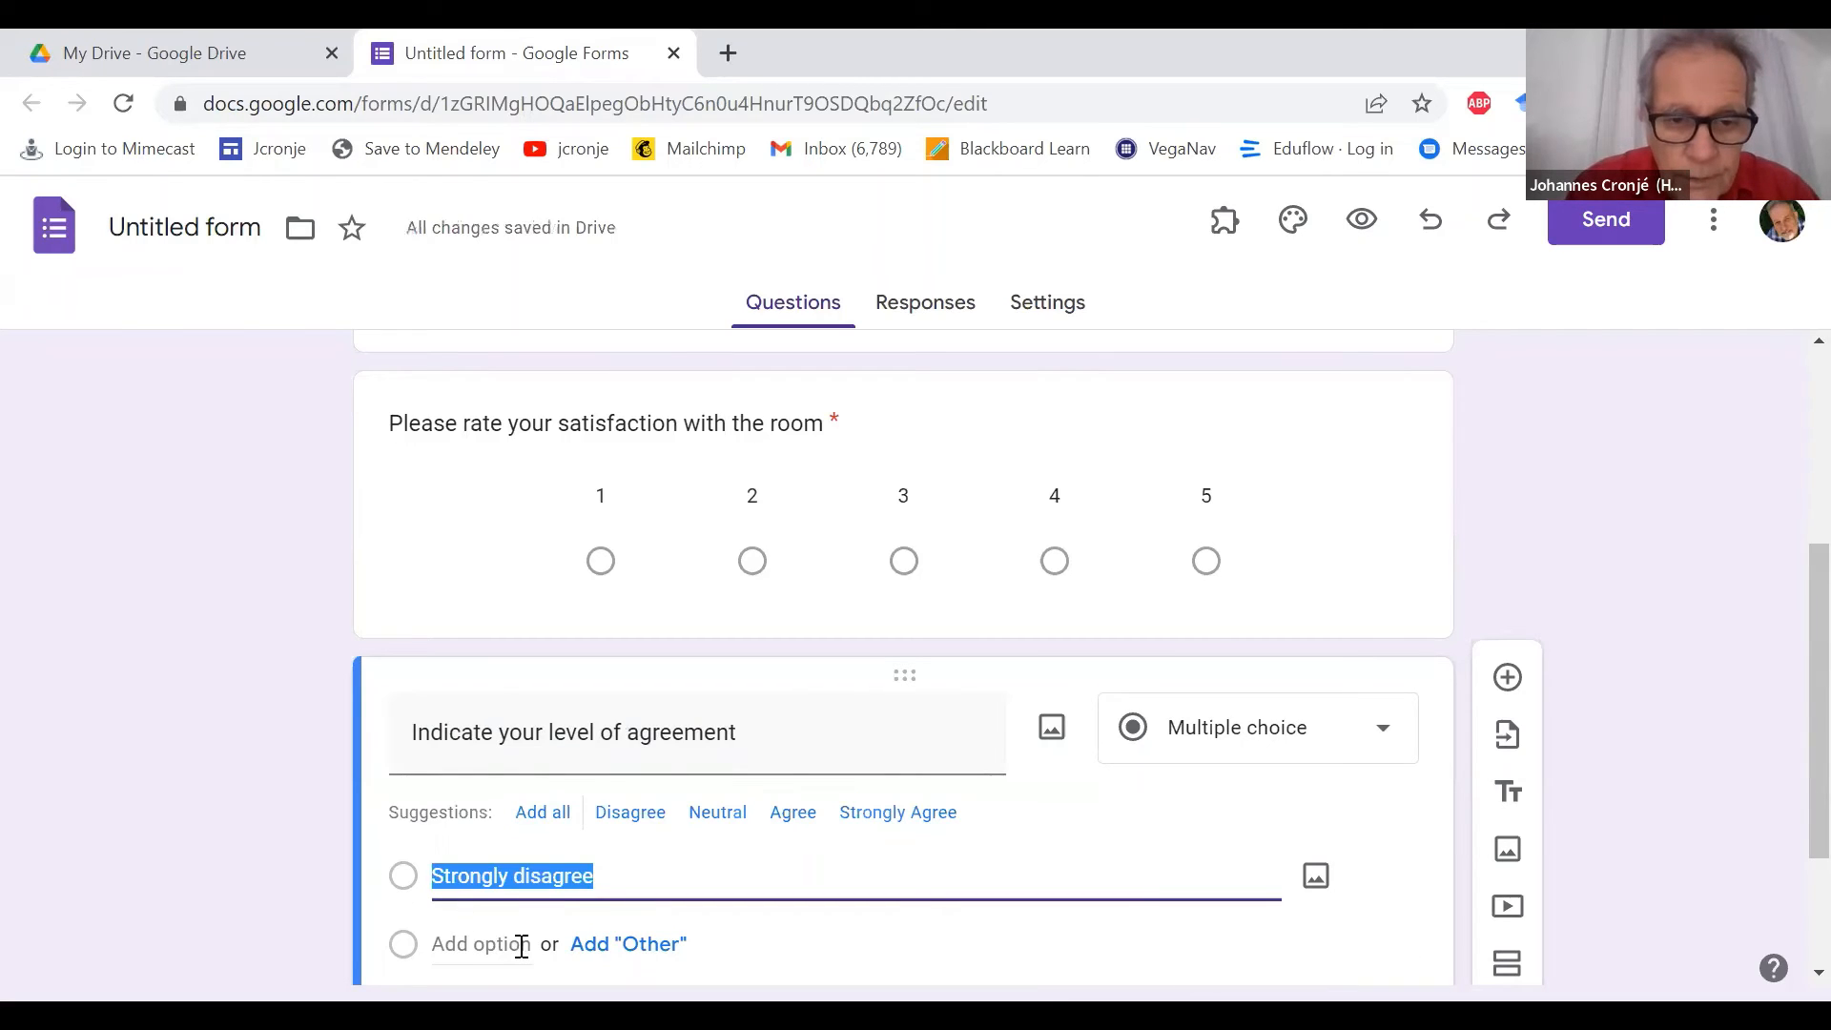
click(483, 949)
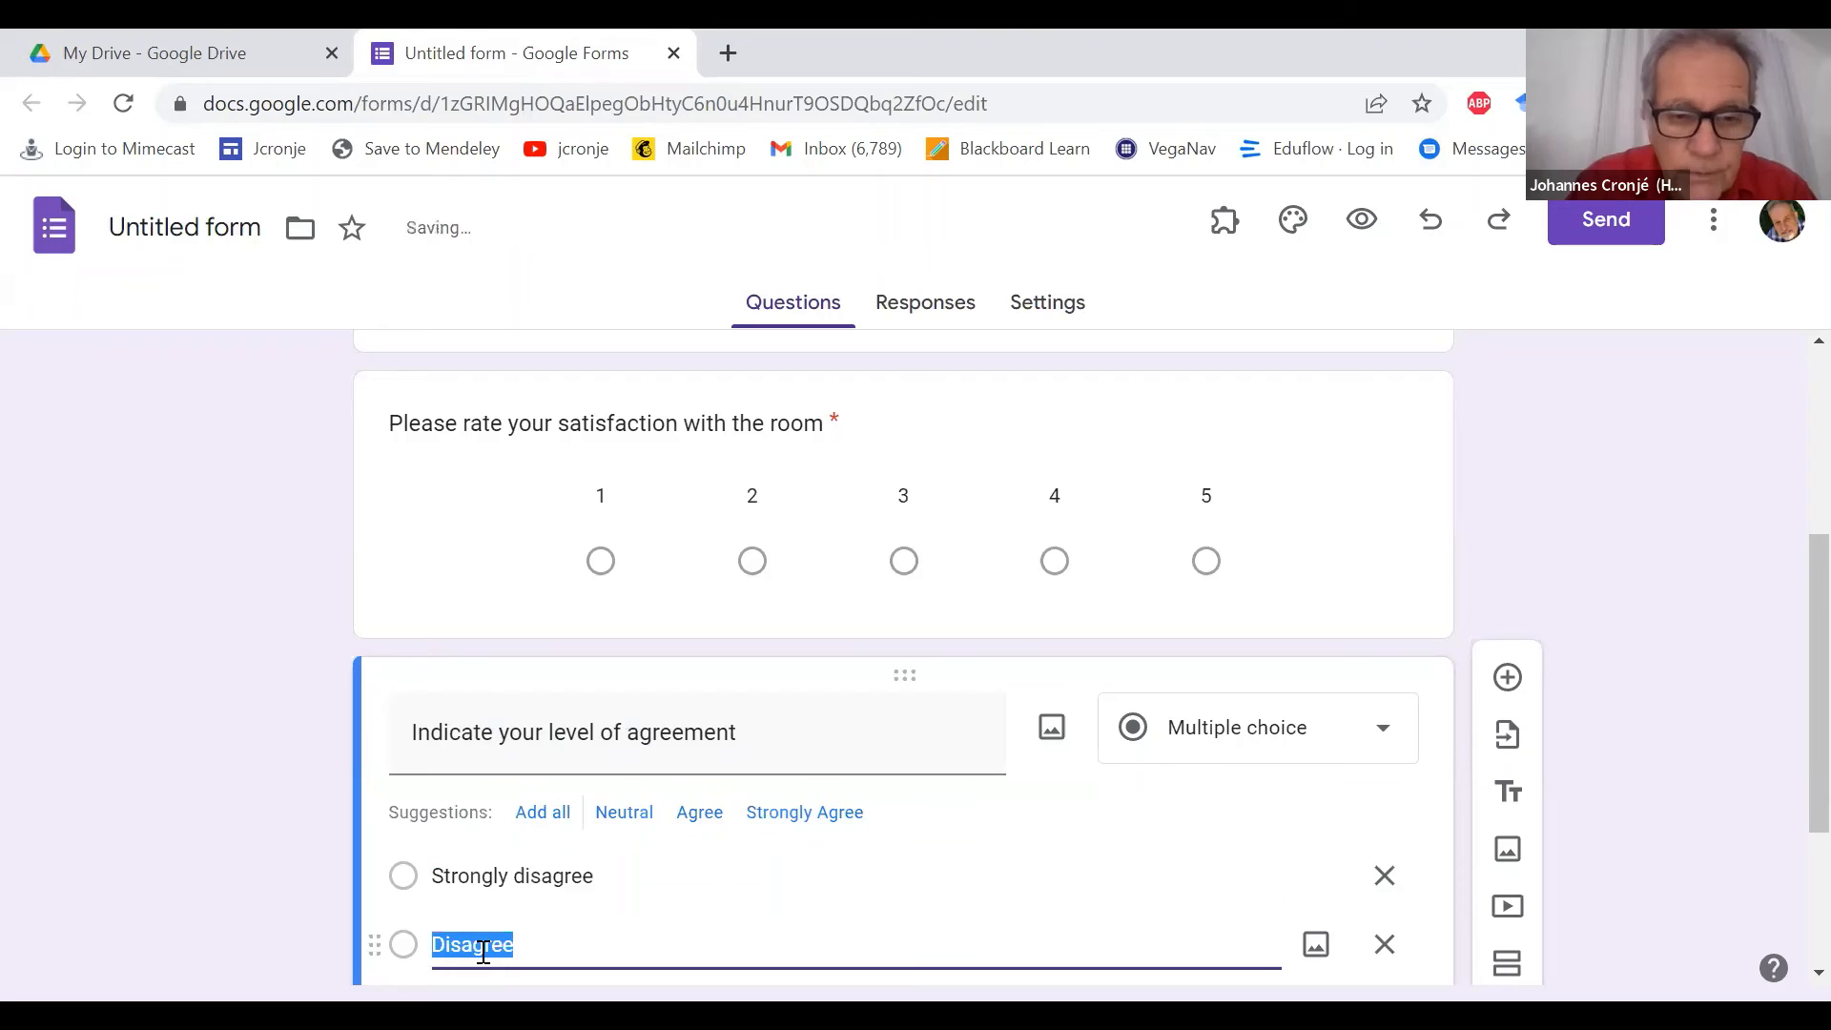
text(D)
key(BackSpace)
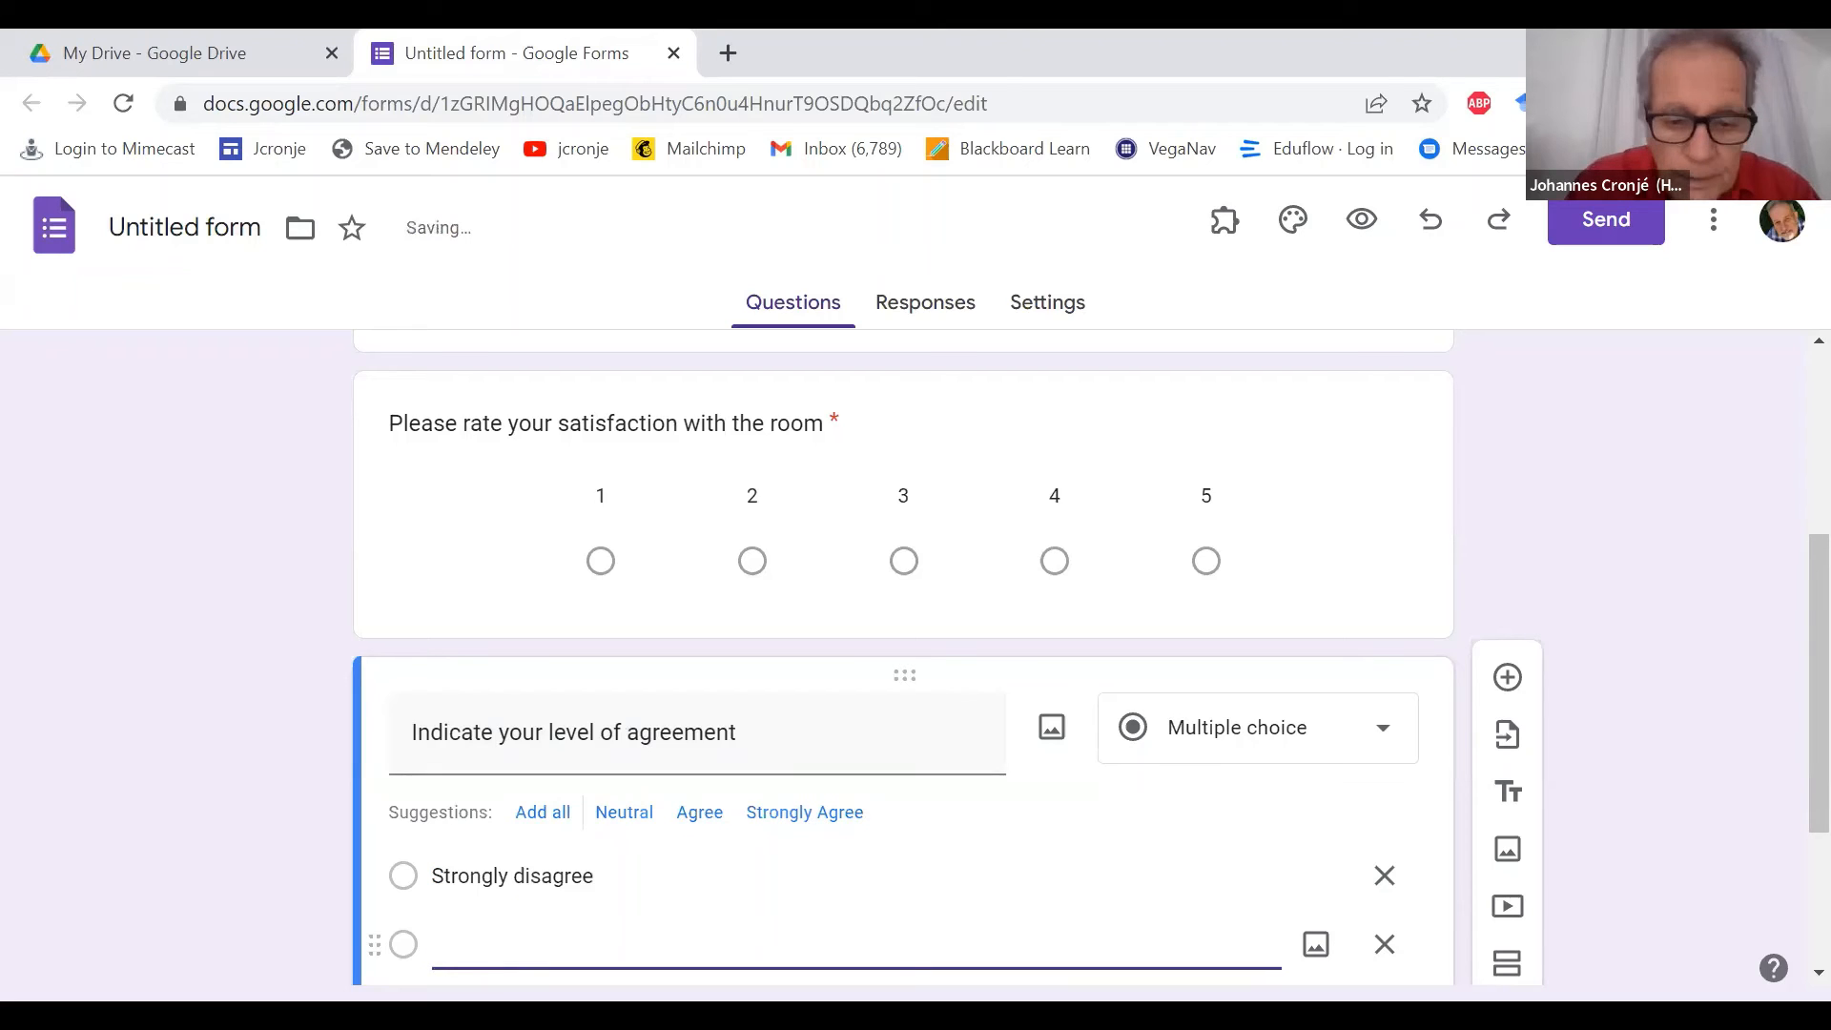
text(Disag)
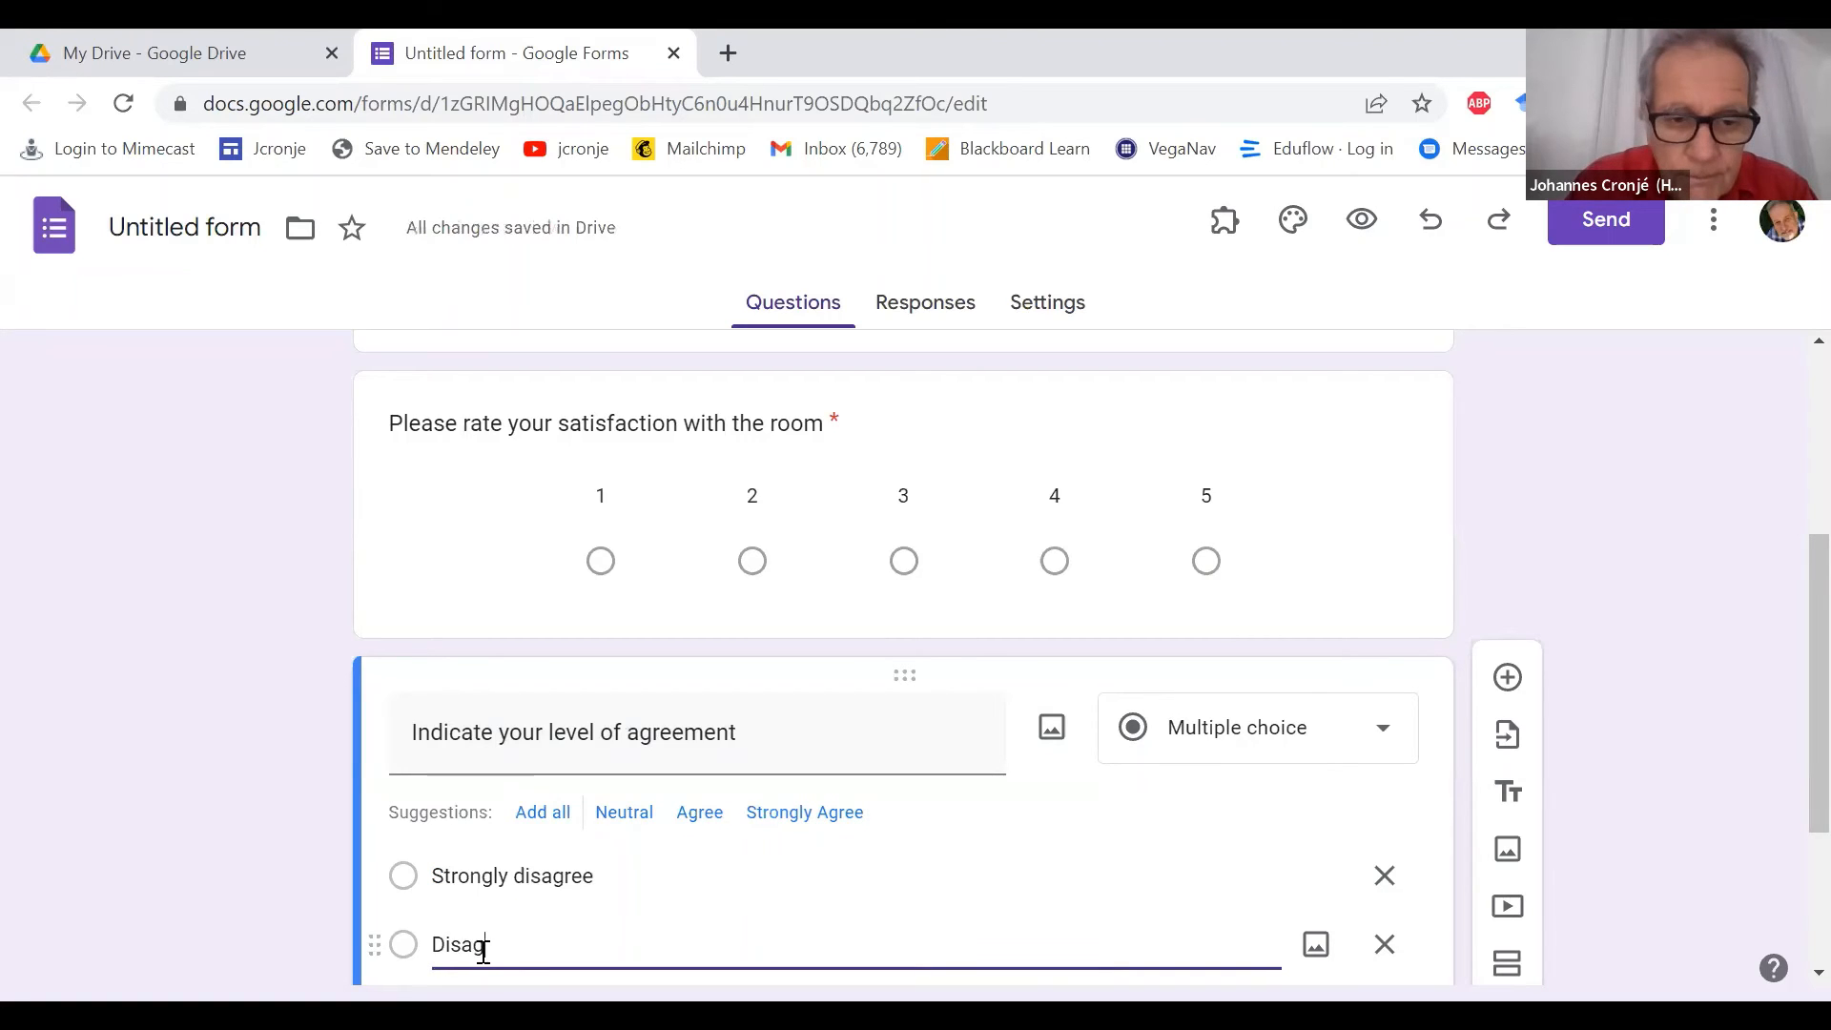
text(ree)
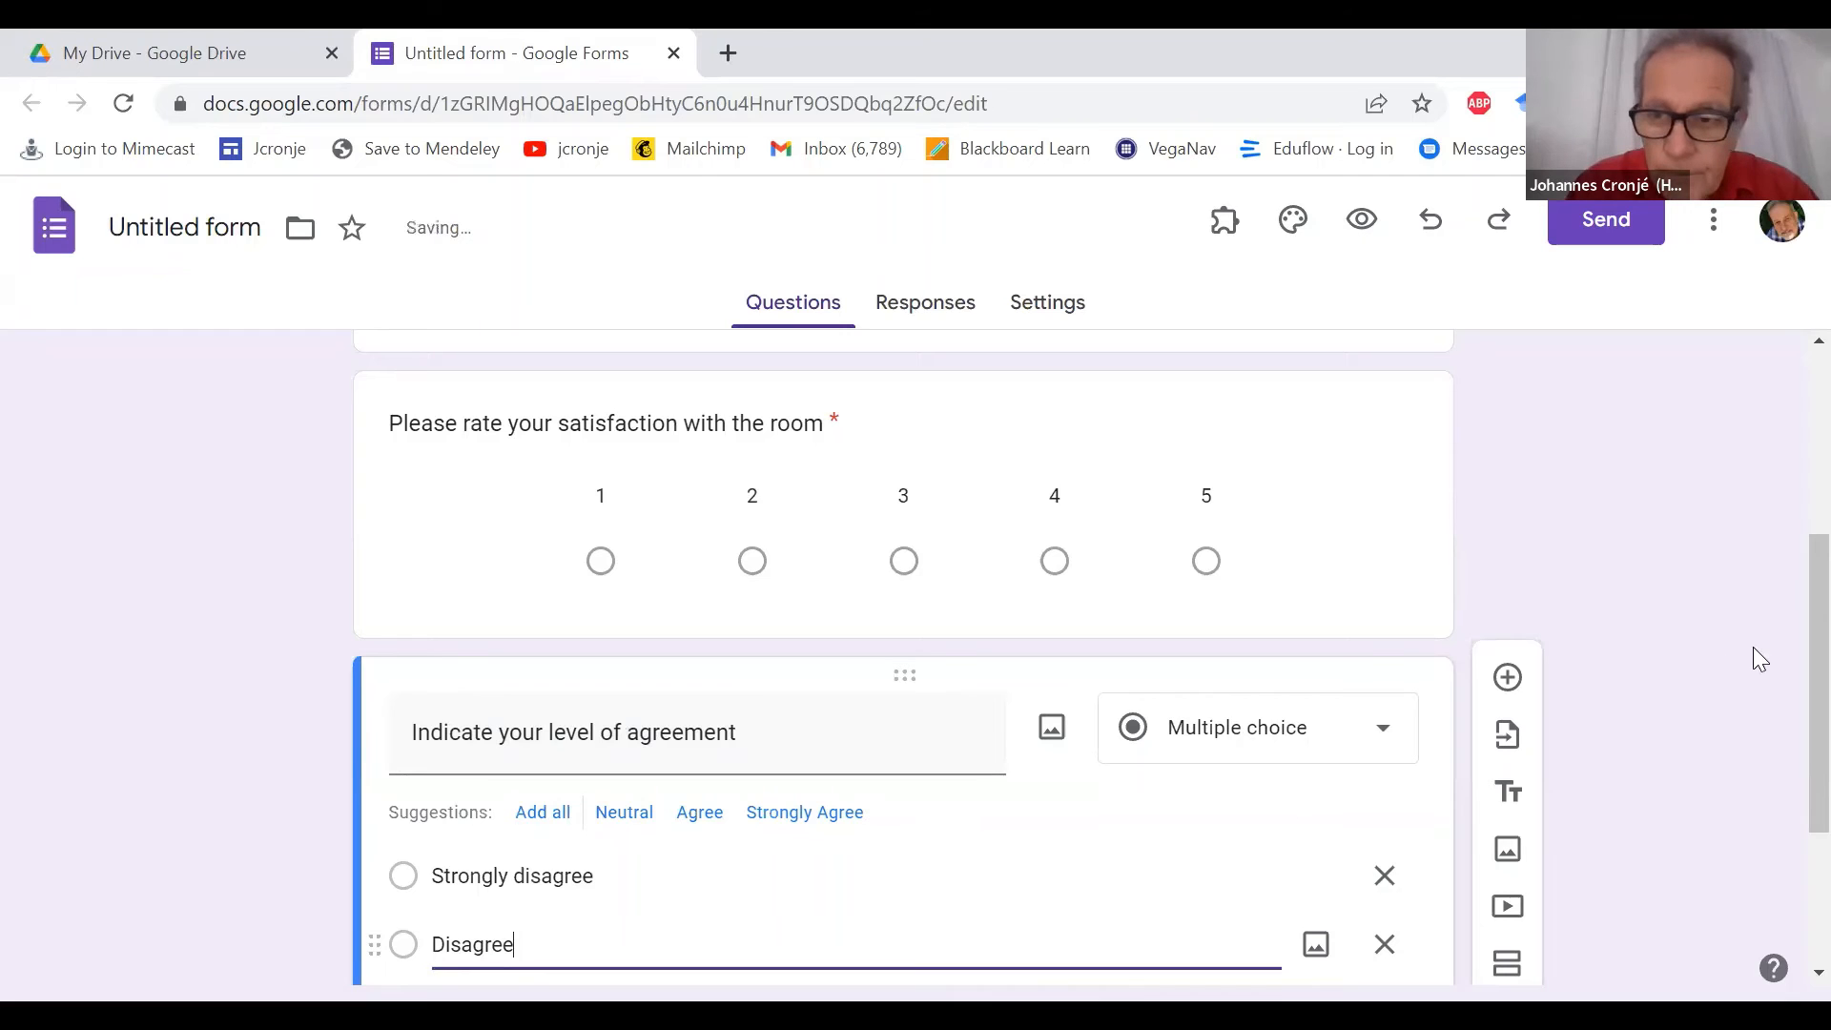
- Add "Agree" and "Strongly agree" as the third and fourth answer options of the agreement question
scroll(1786, 713, down, 2)
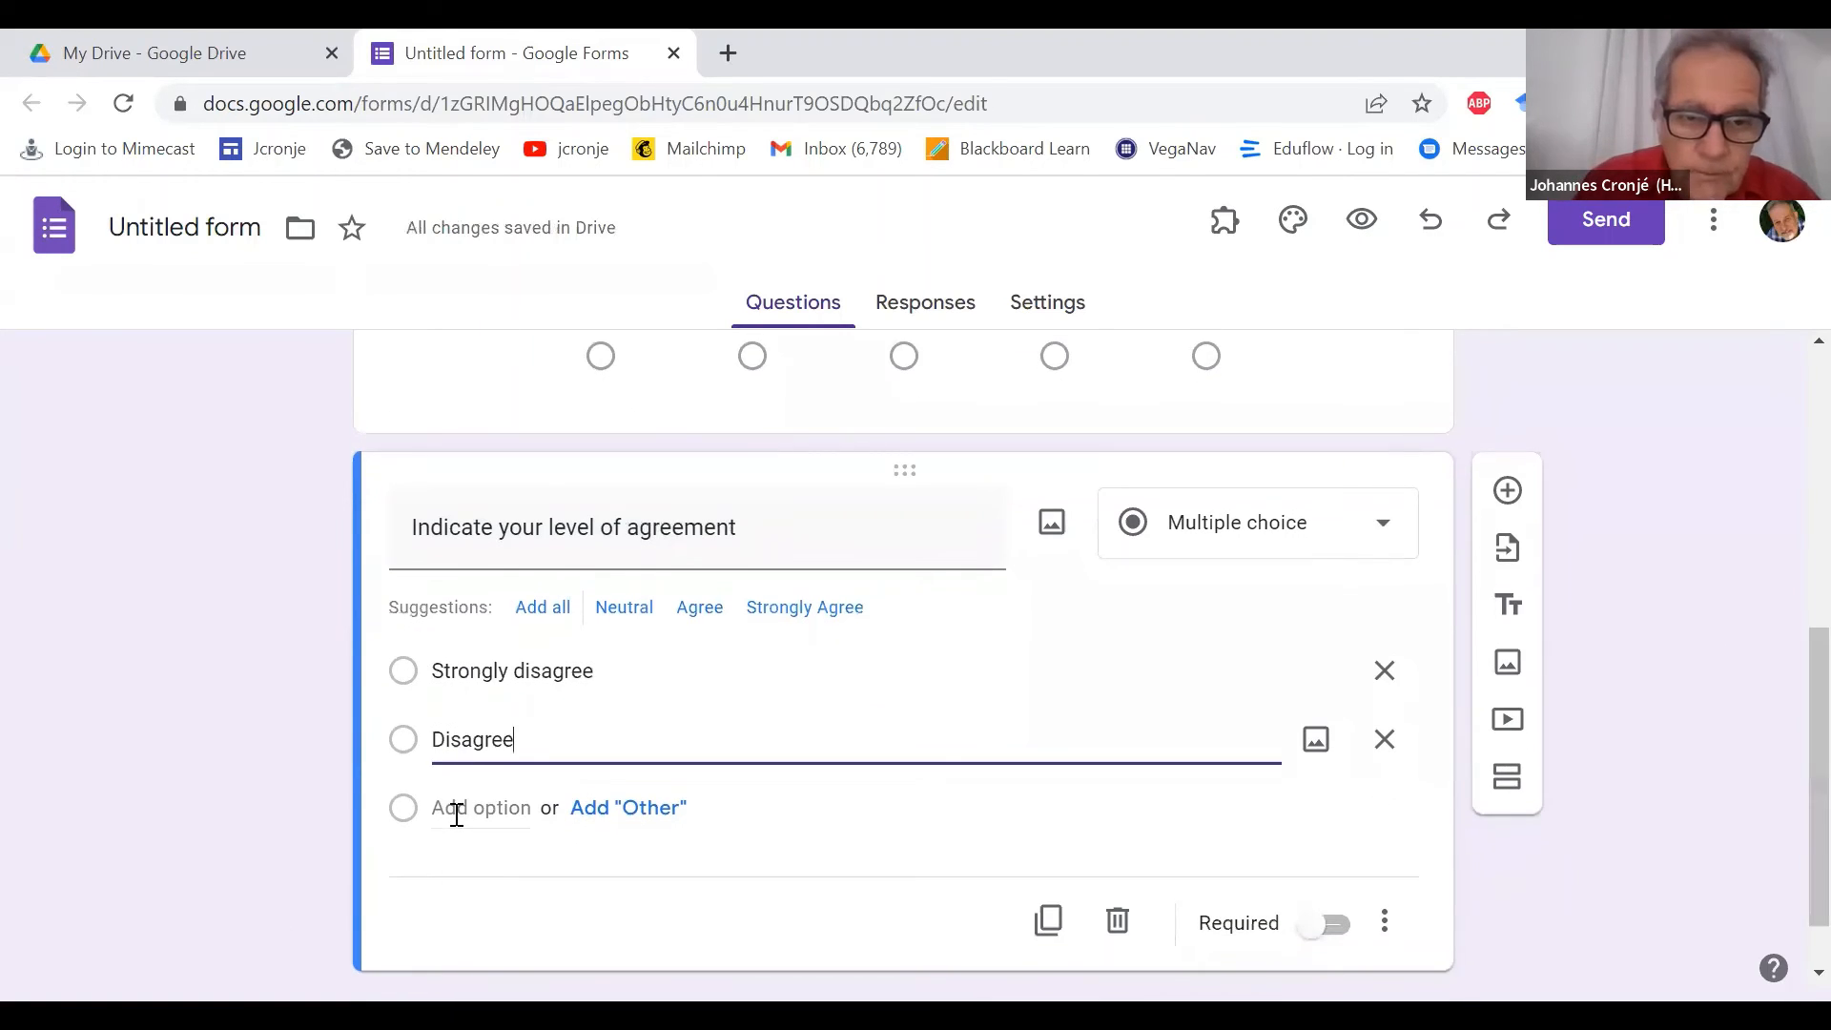
click(457, 814)
text(Agree)
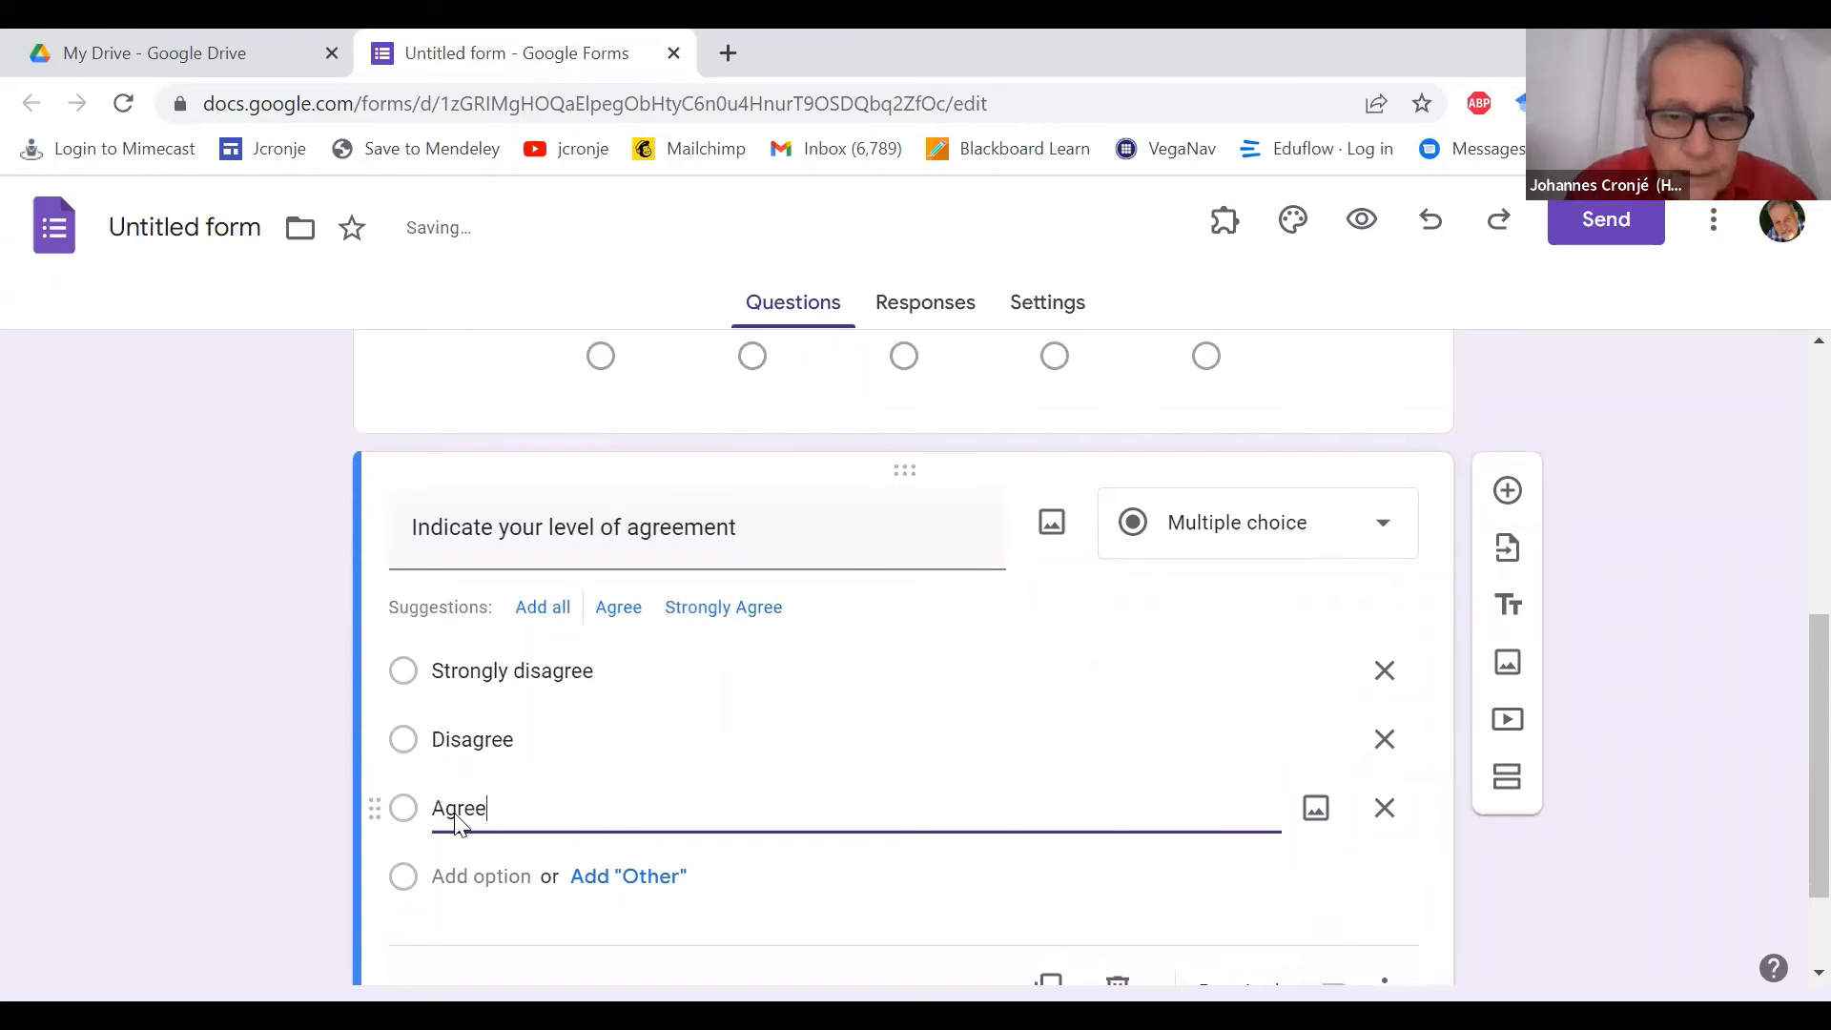
click(463, 868)
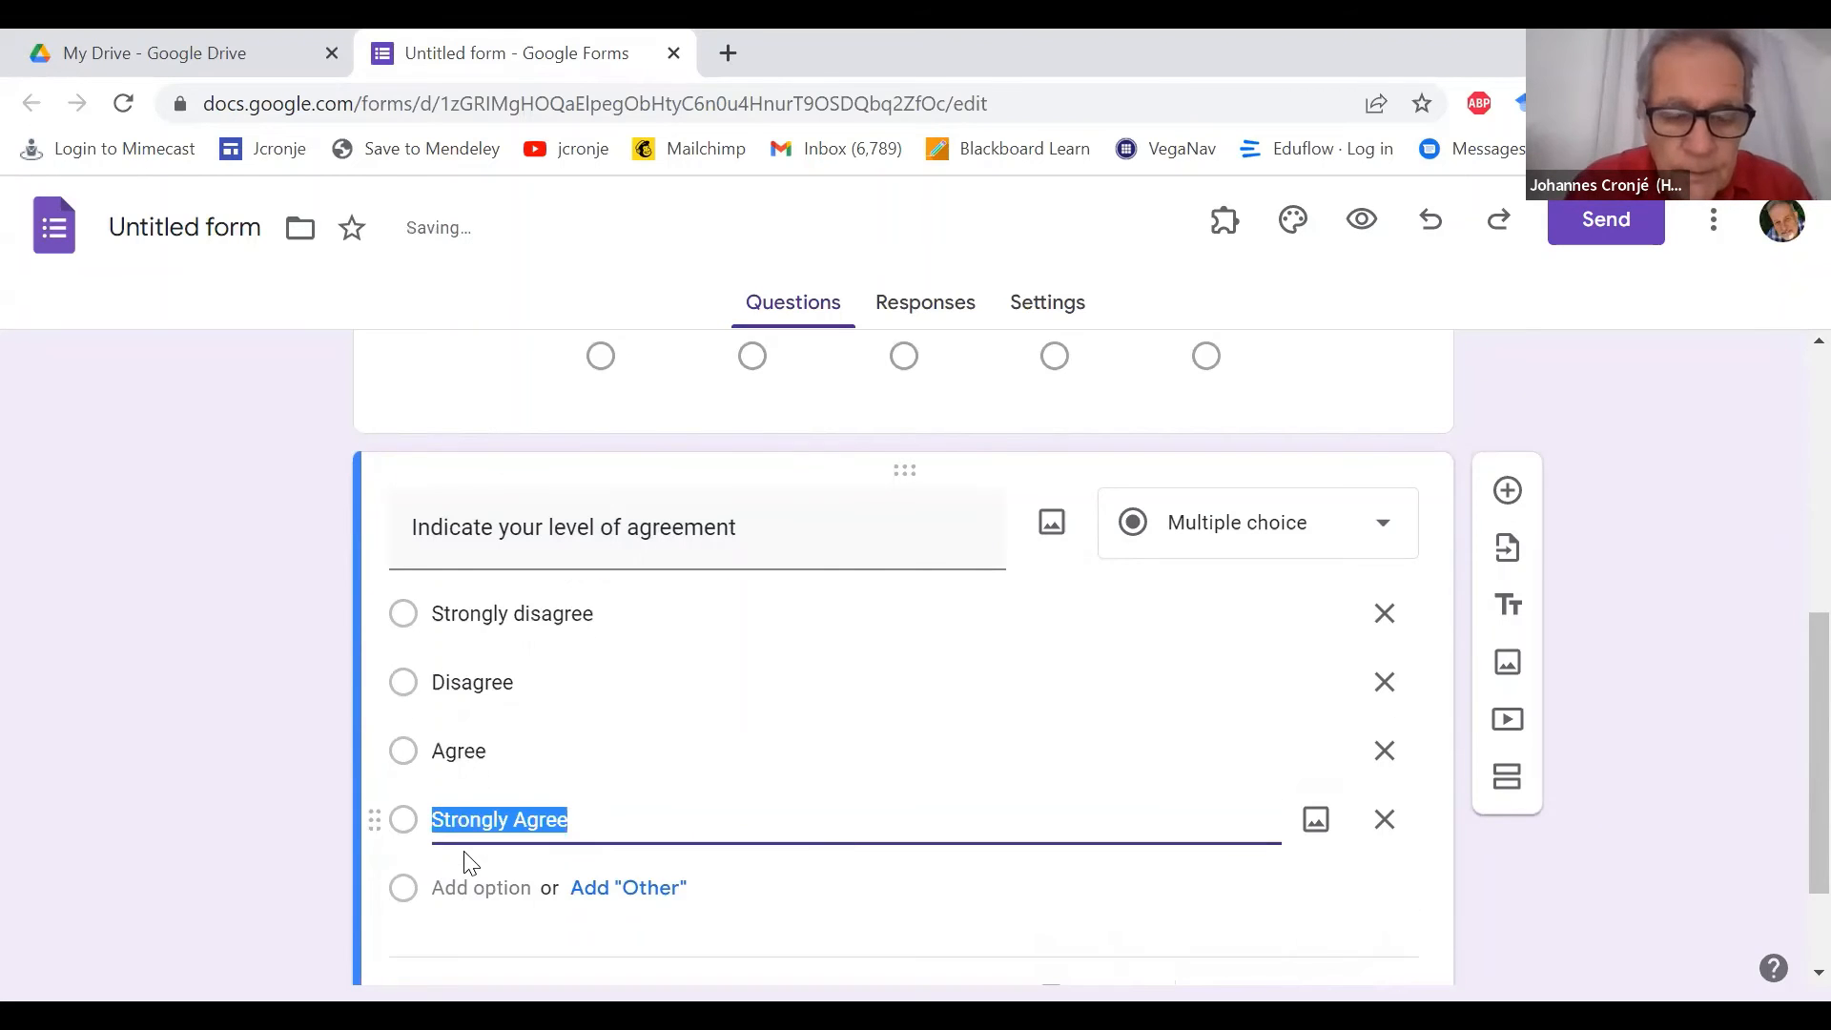
text(Strongly)
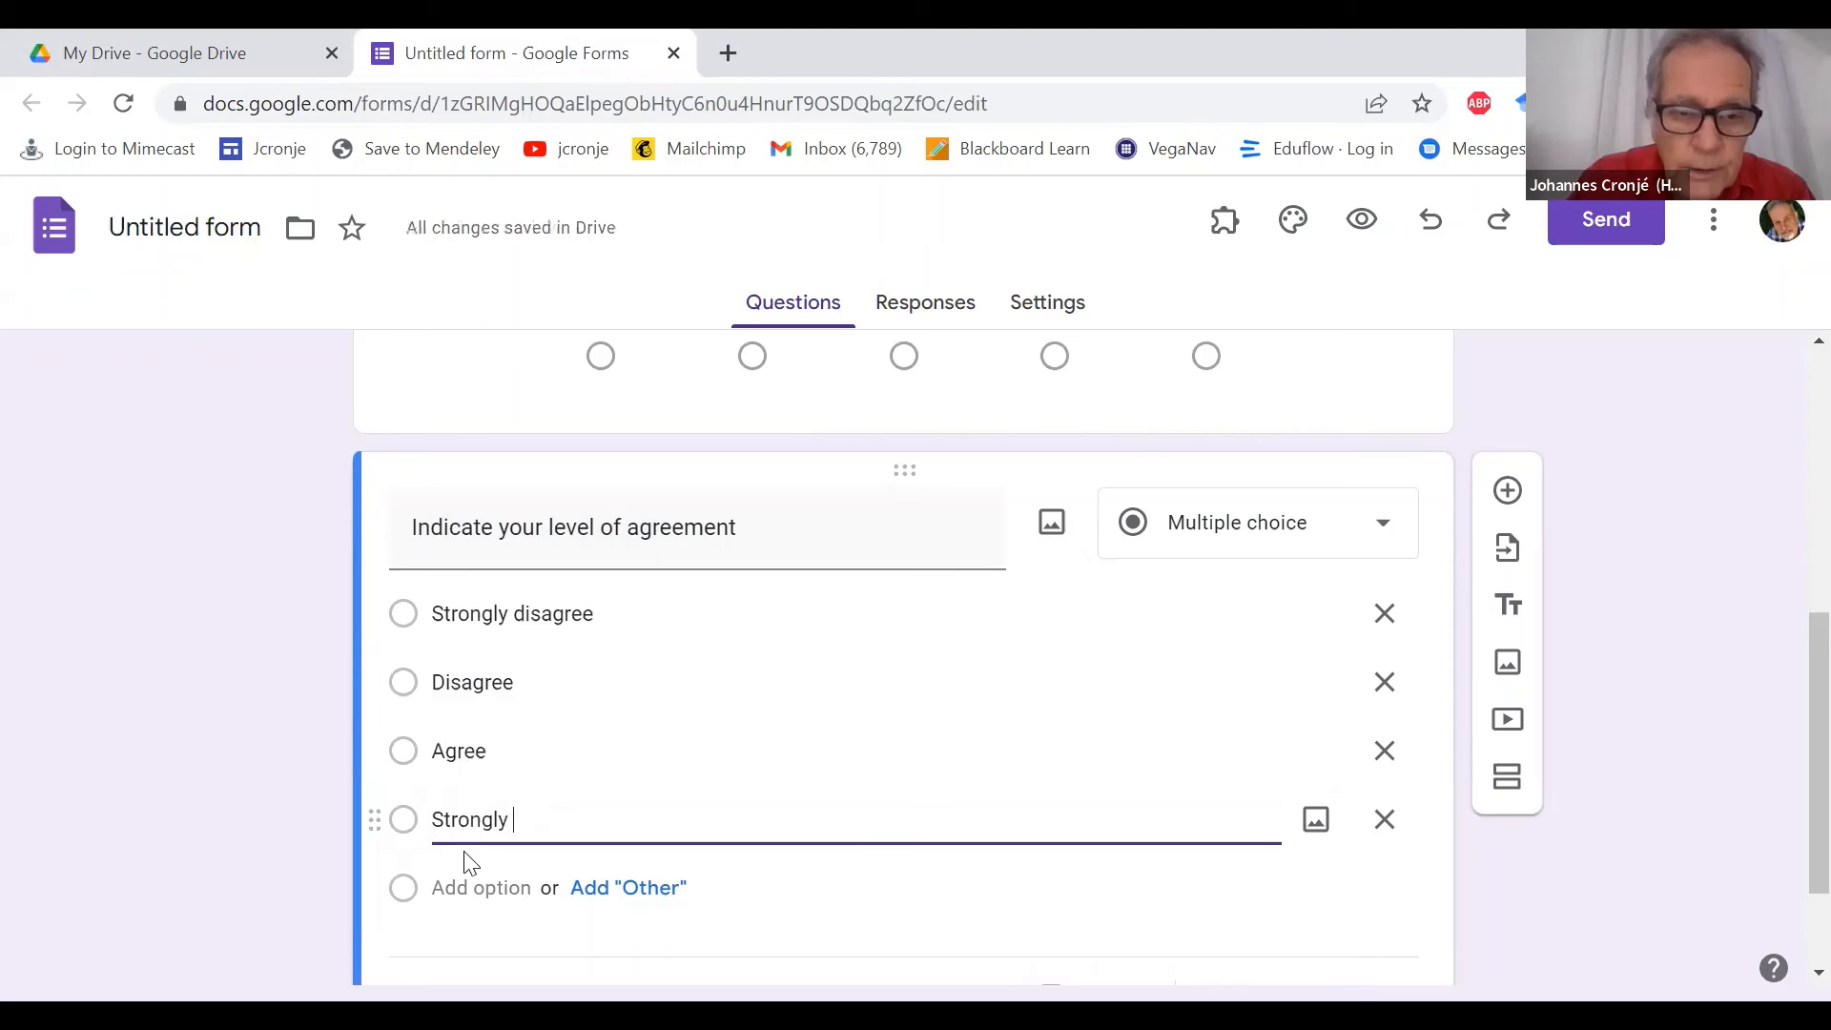
text( agree)
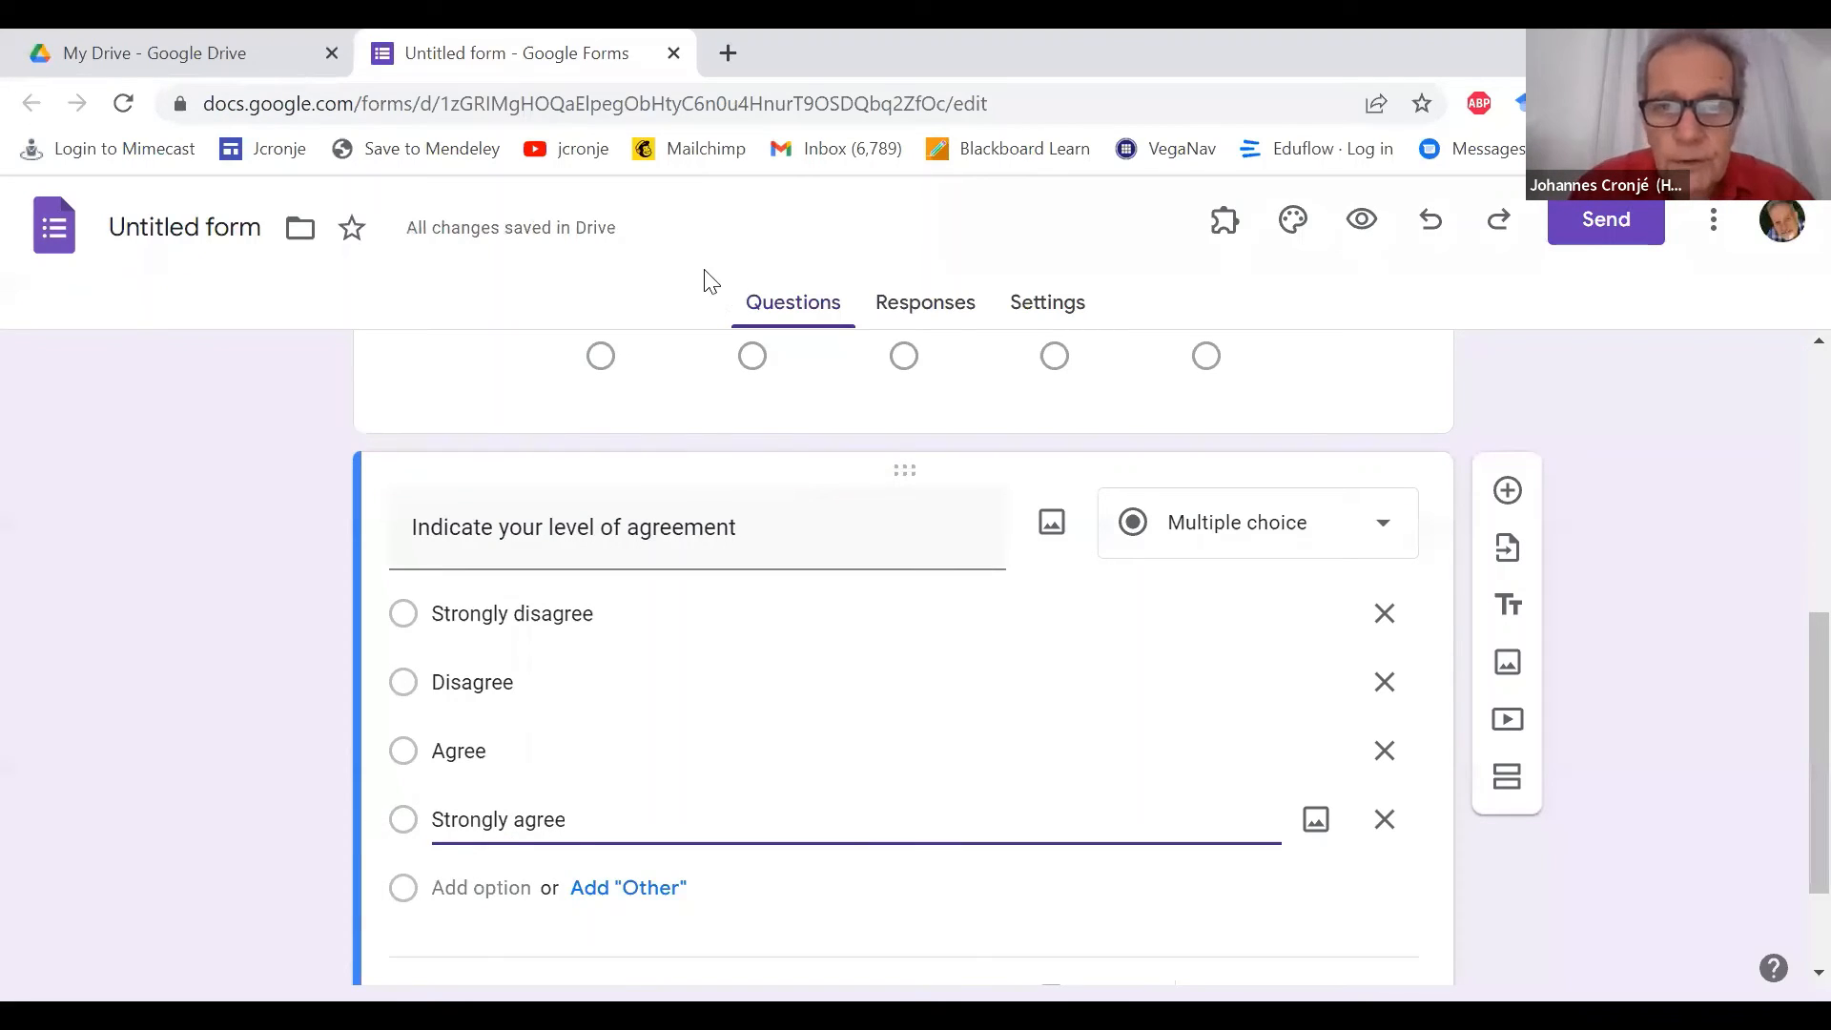
click(805, 302)
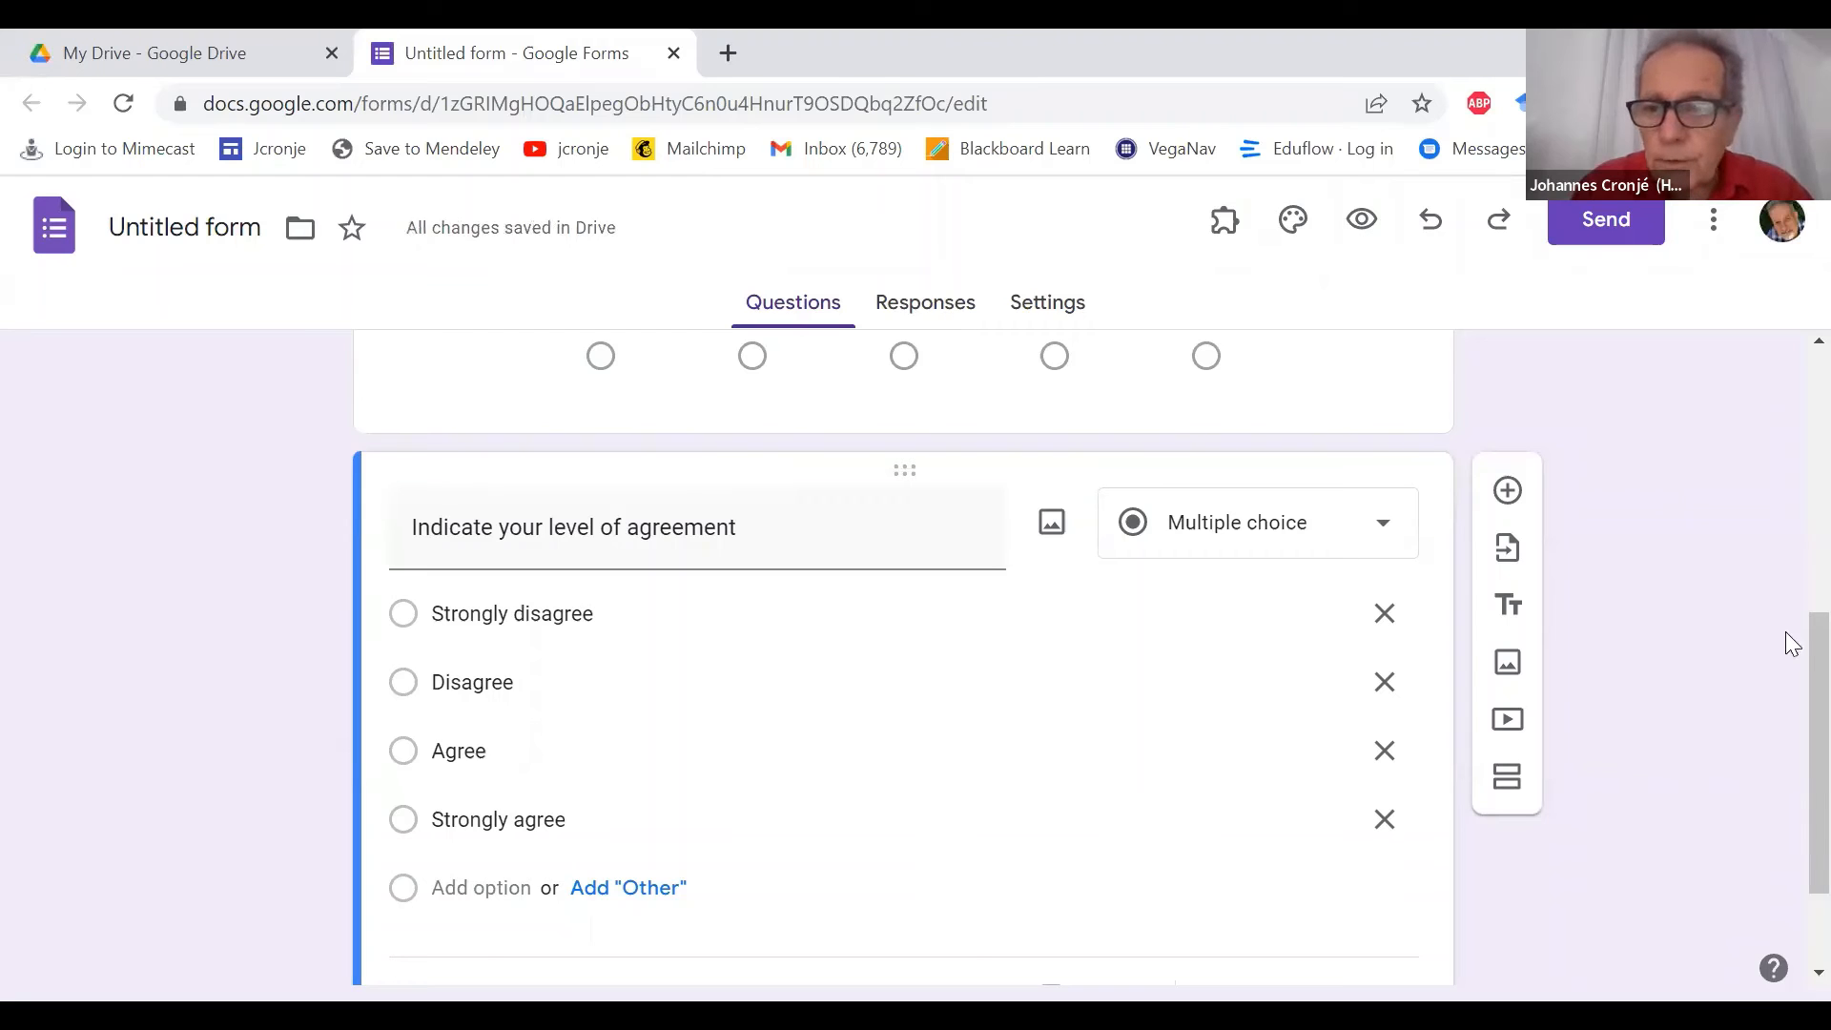
- Look over the form's questions, its collected responses and its settings
scroll(1790, 763, down, 2)
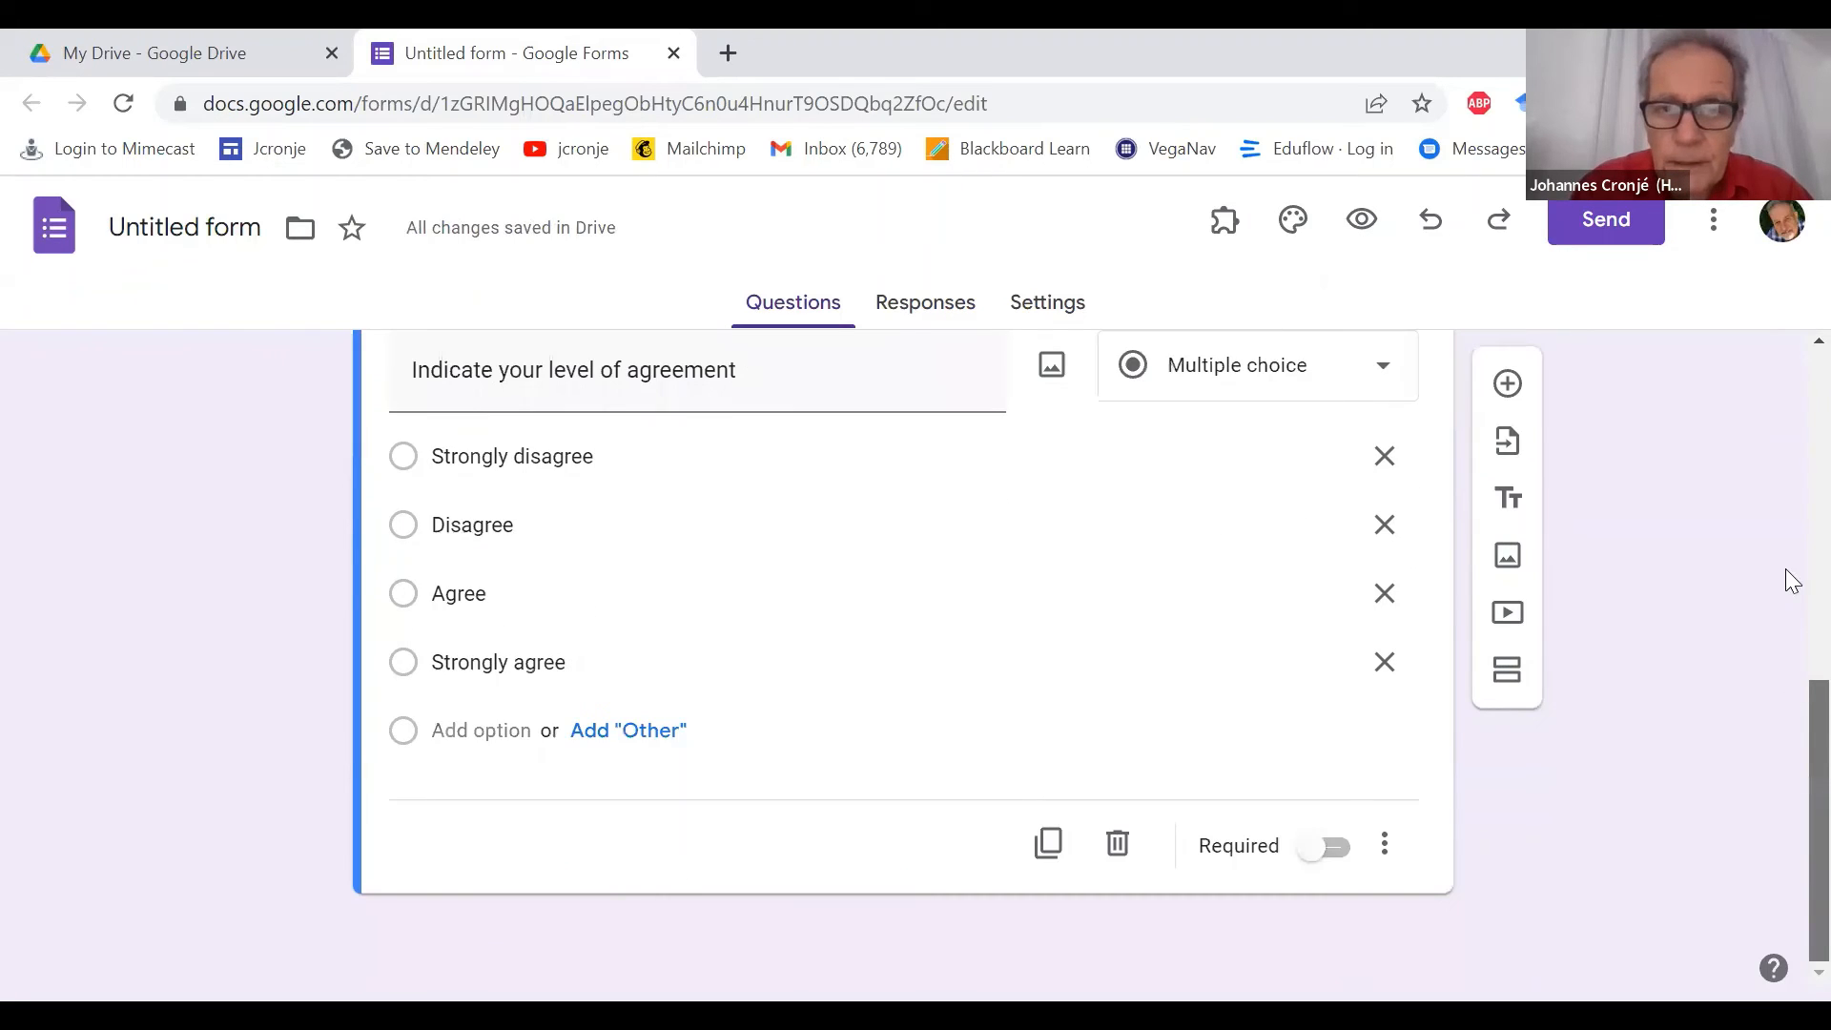
scroll(1786, 580, up, 2)
scroll(1790, 515, up, 1)
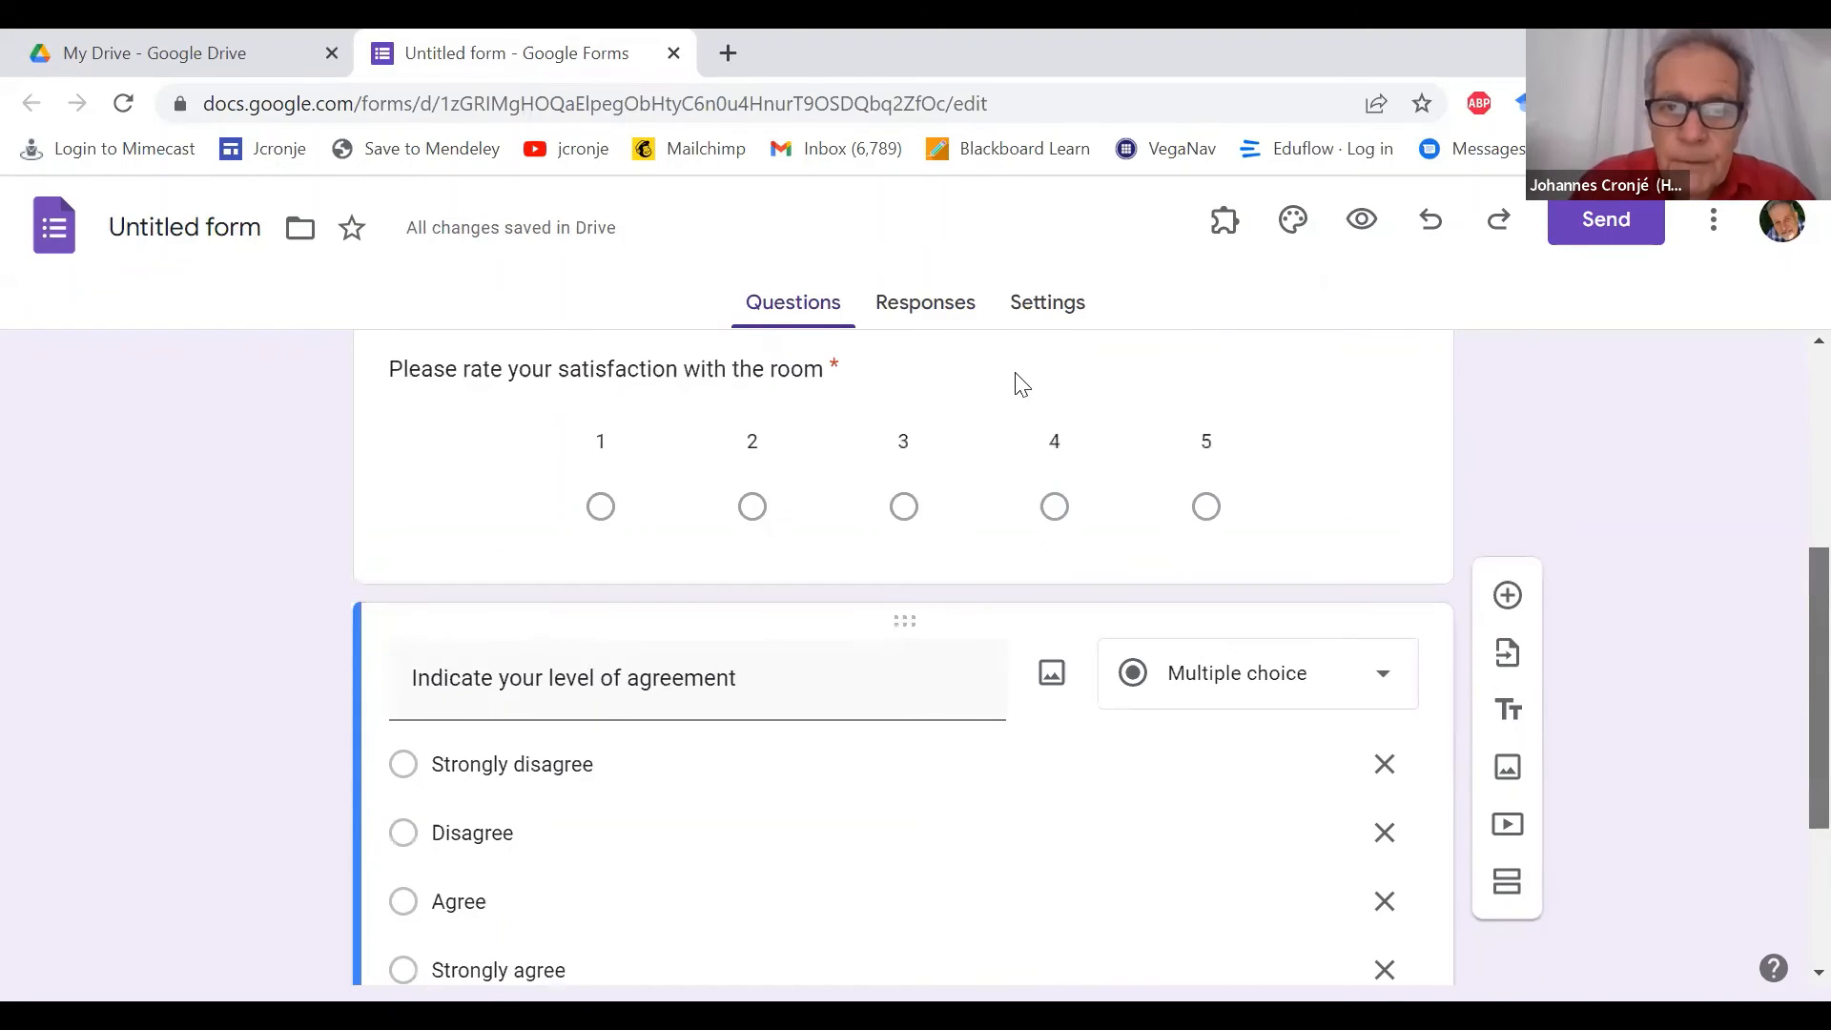
click(926, 305)
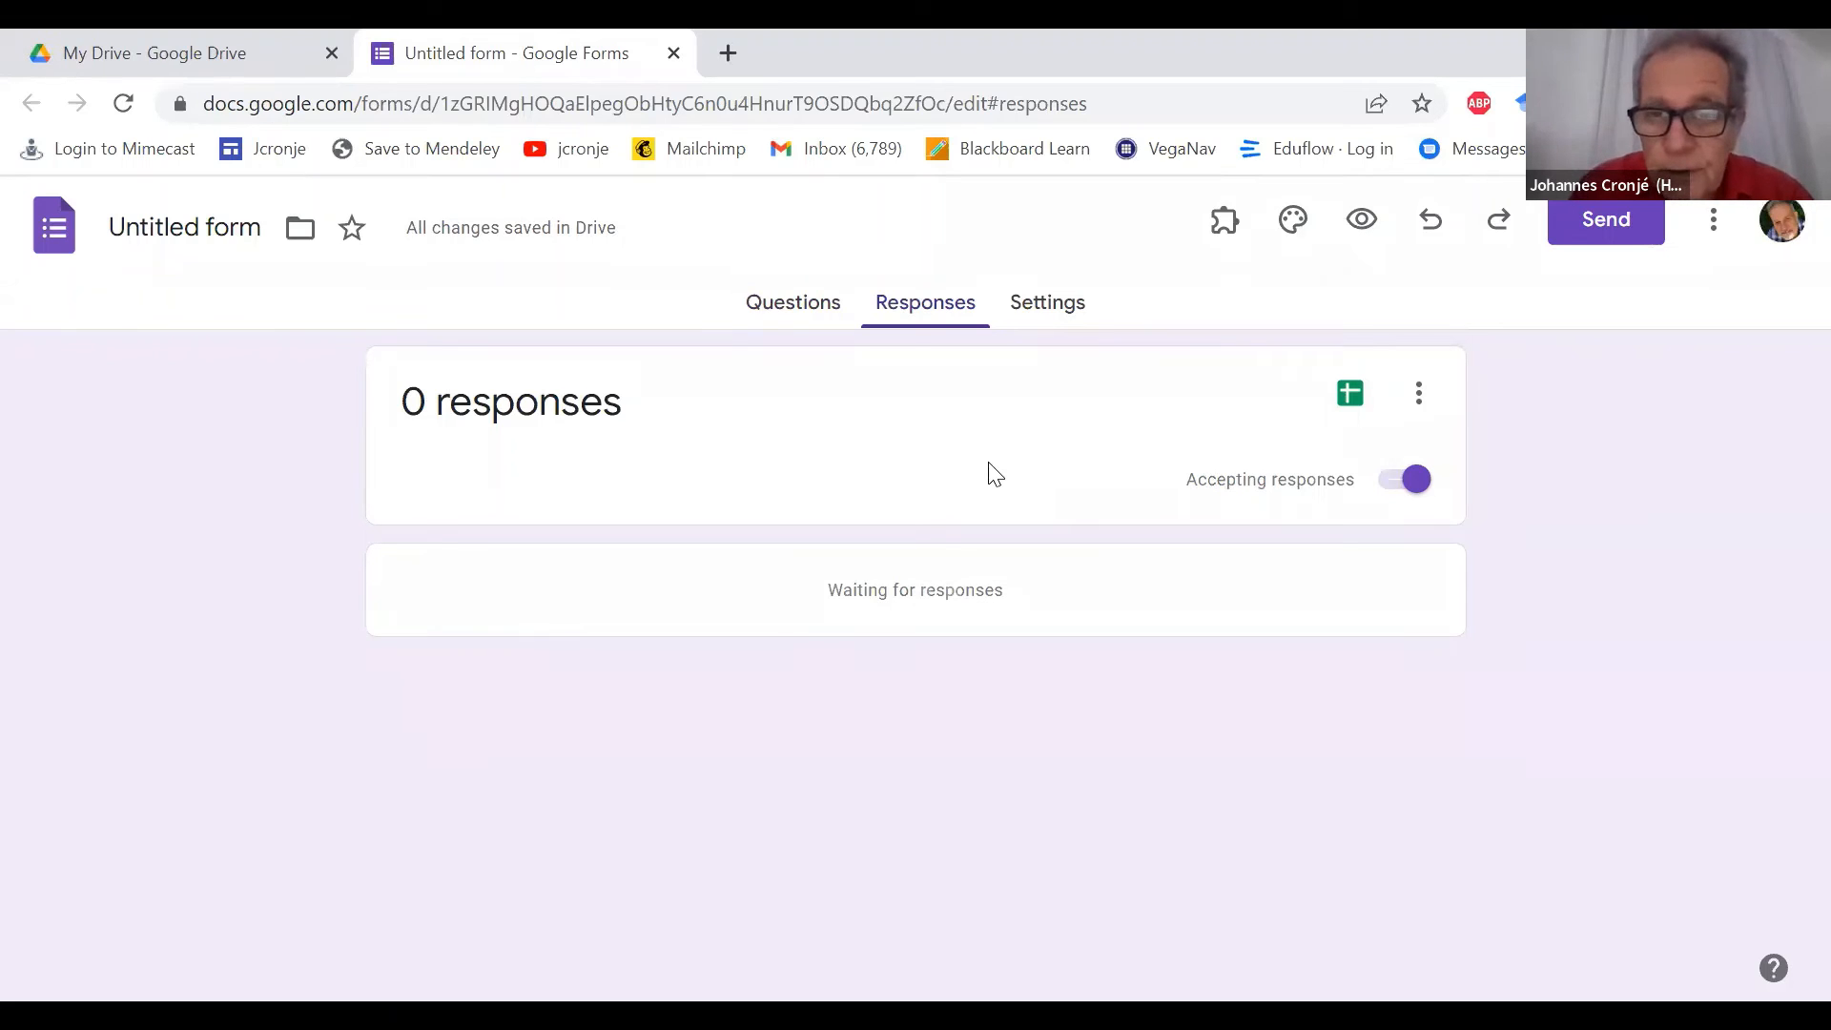
click(1041, 303)
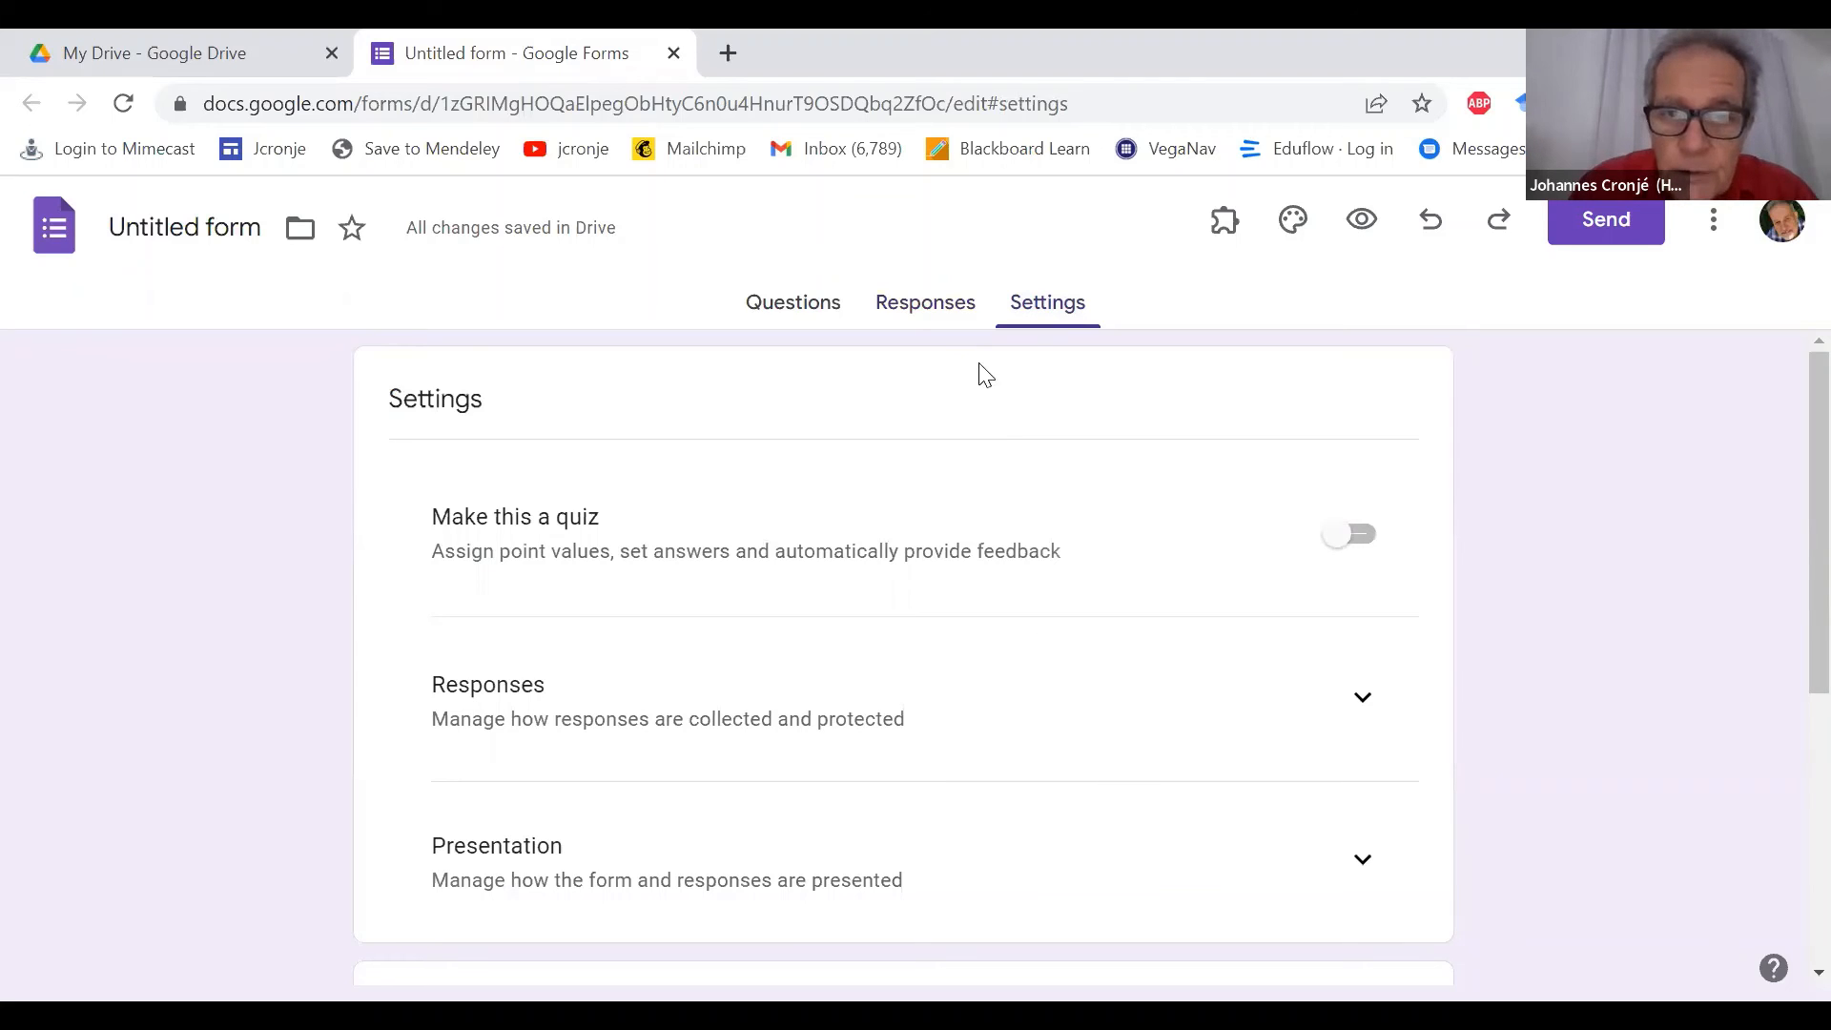
click(921, 322)
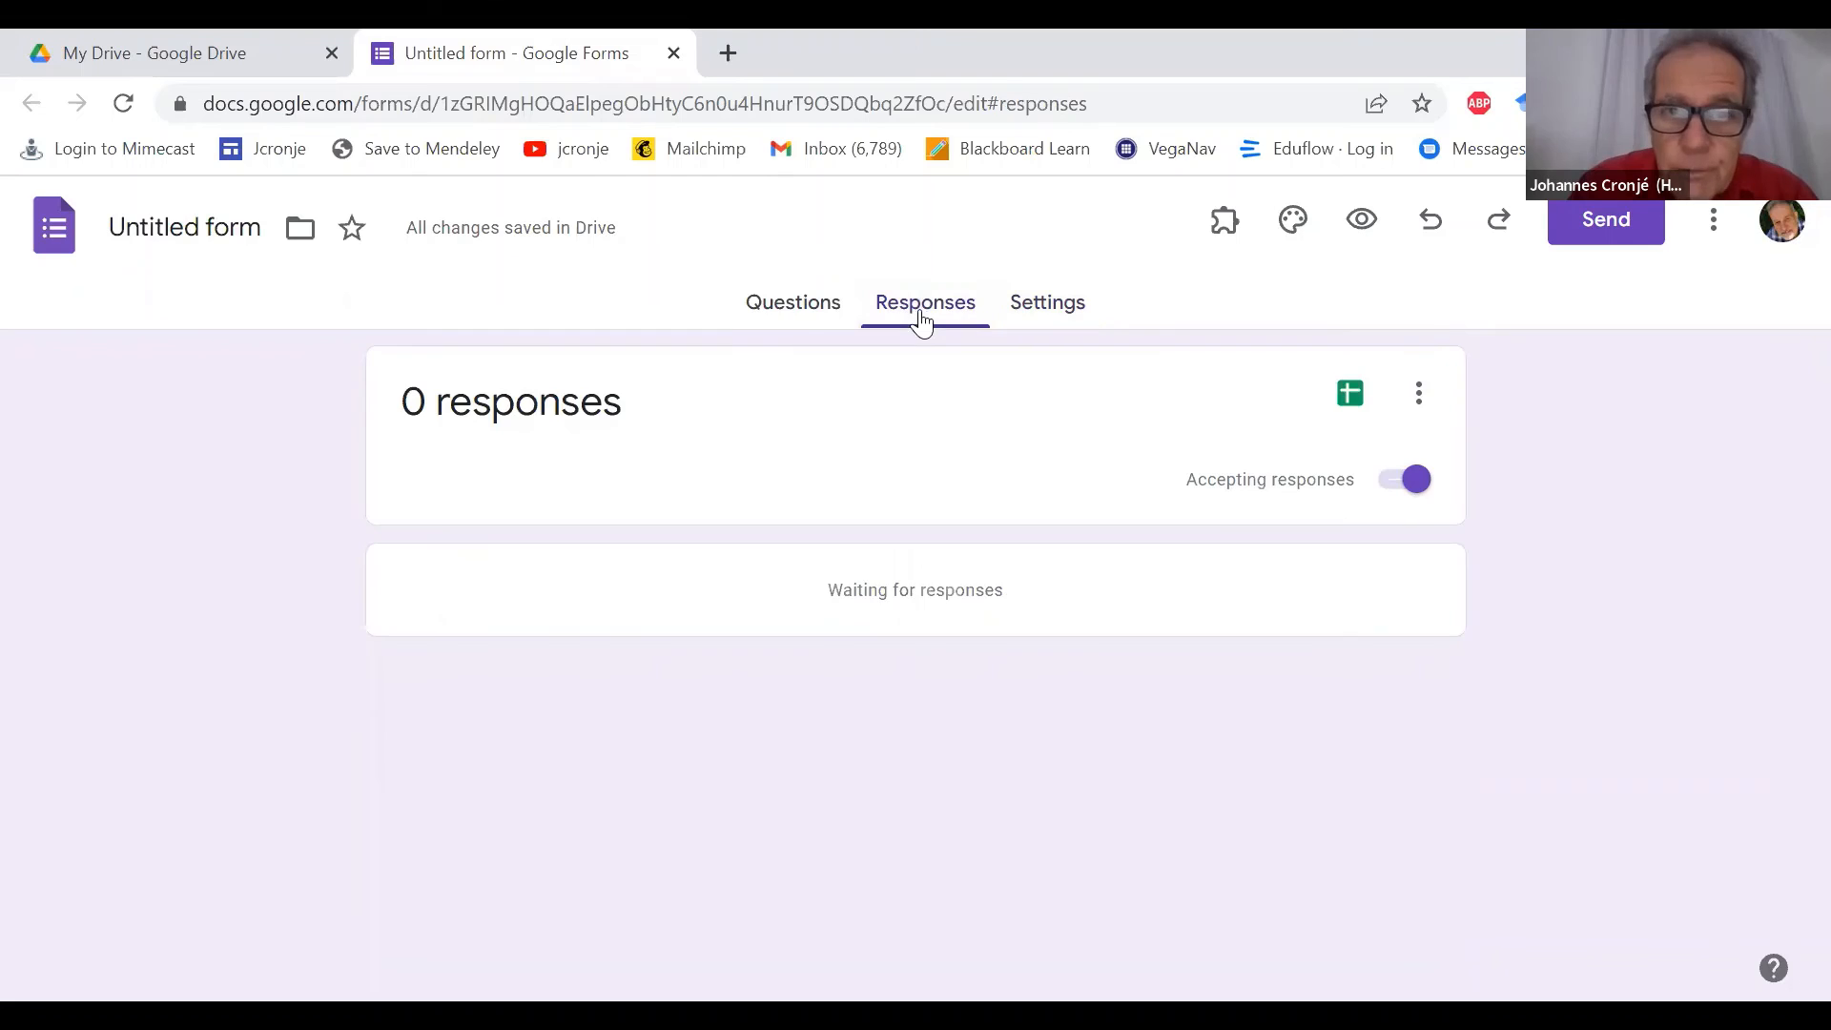
- Return to the form's questions and name the untitled form file "Feedback on Teaching and Learning"
click(797, 311)
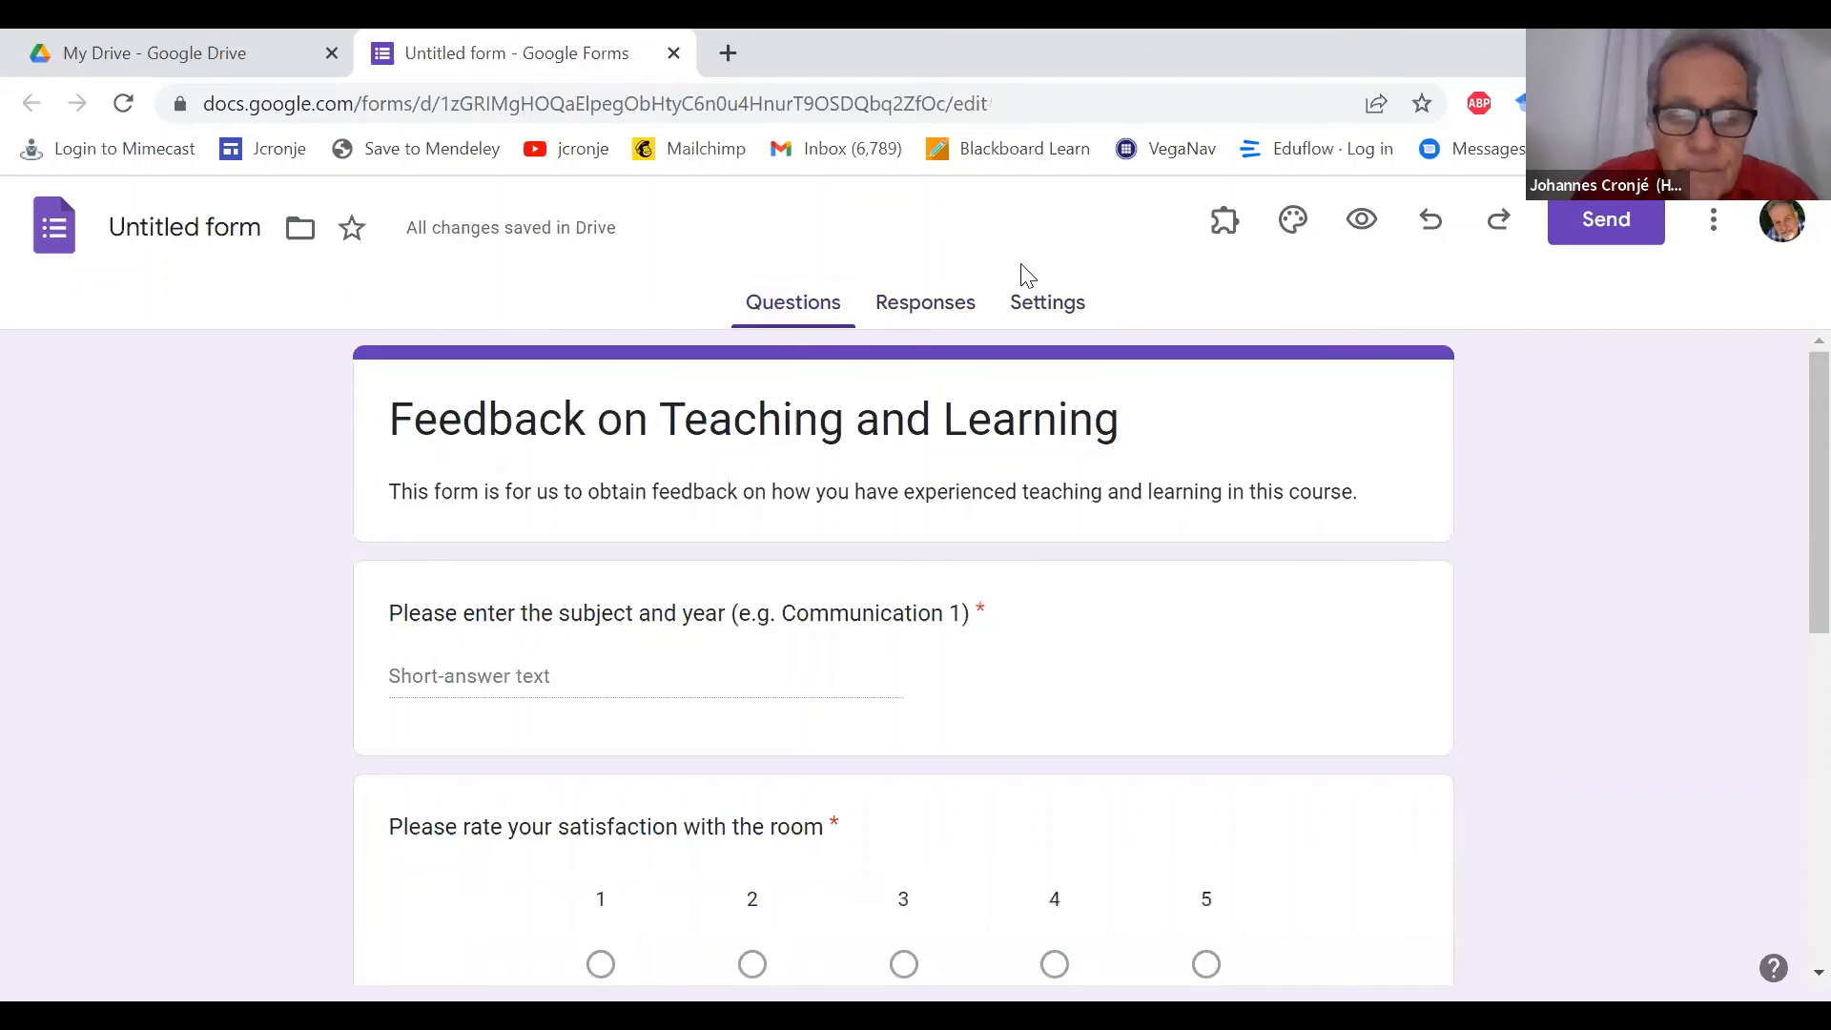
click(245, 221)
click(555, 301)
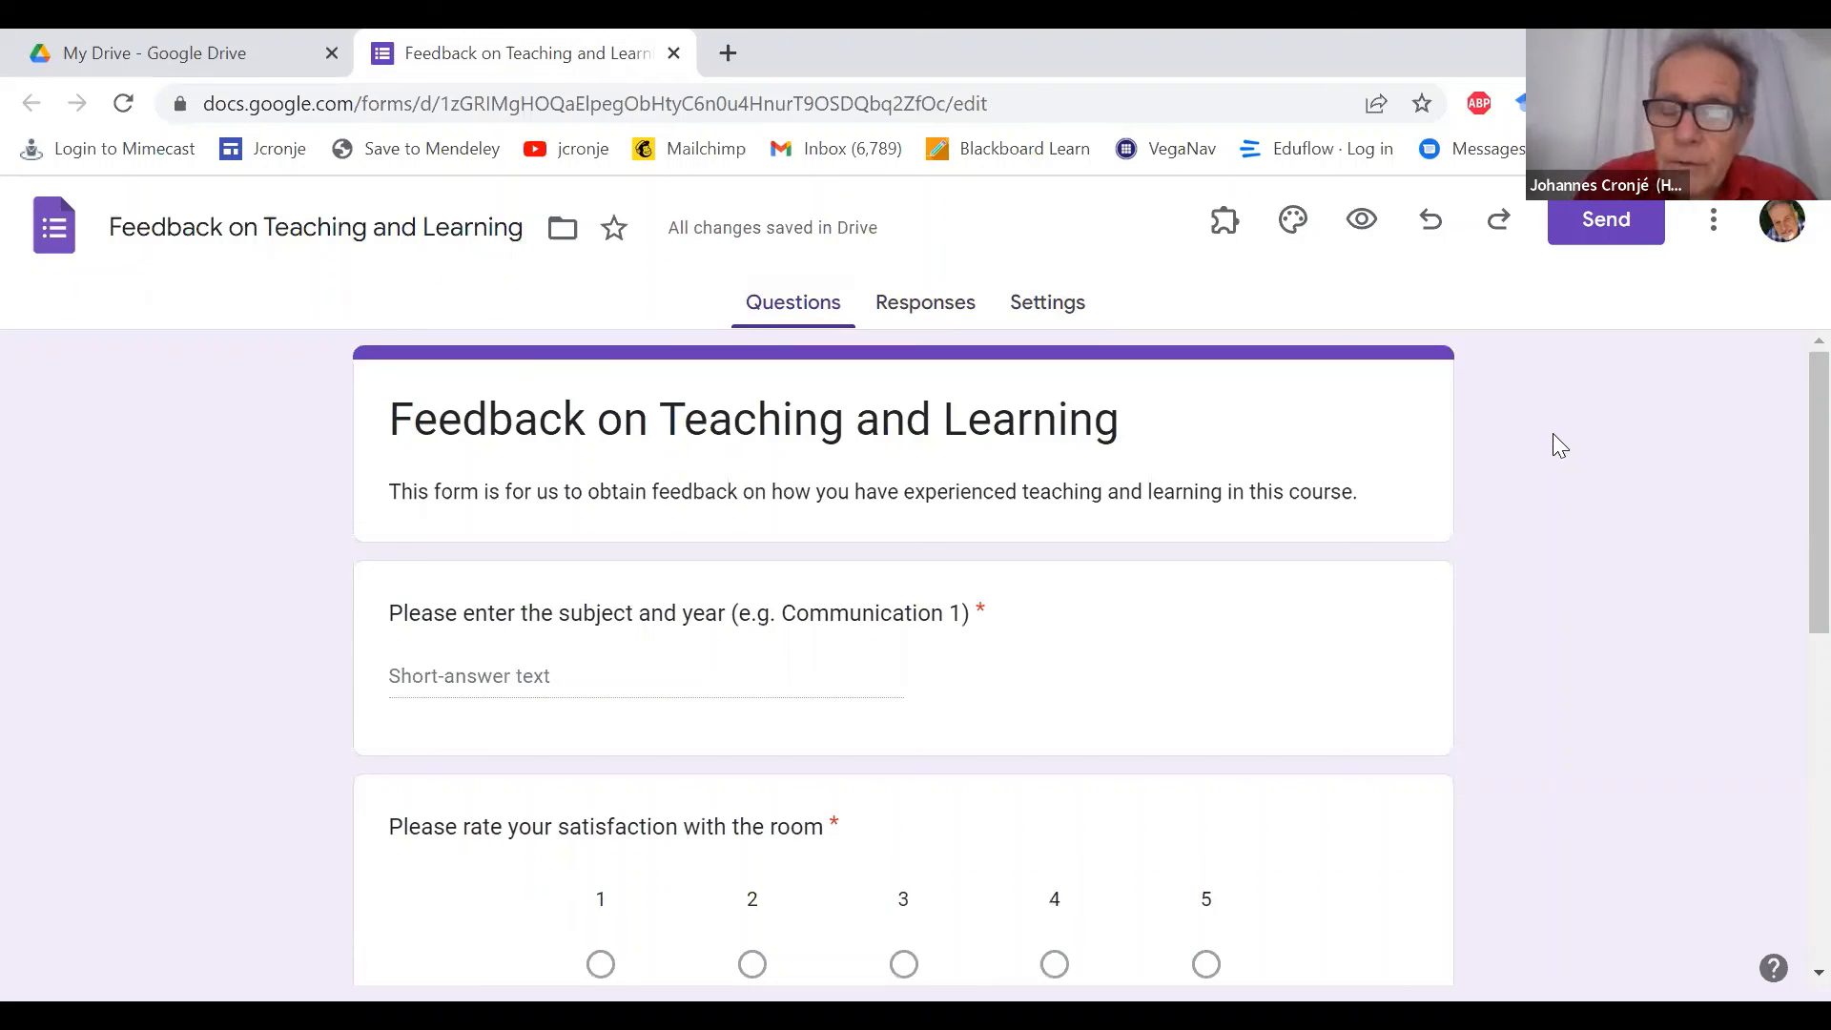
- Open the form's sending options and produce a shortened link for sharing the form
click(1602, 229)
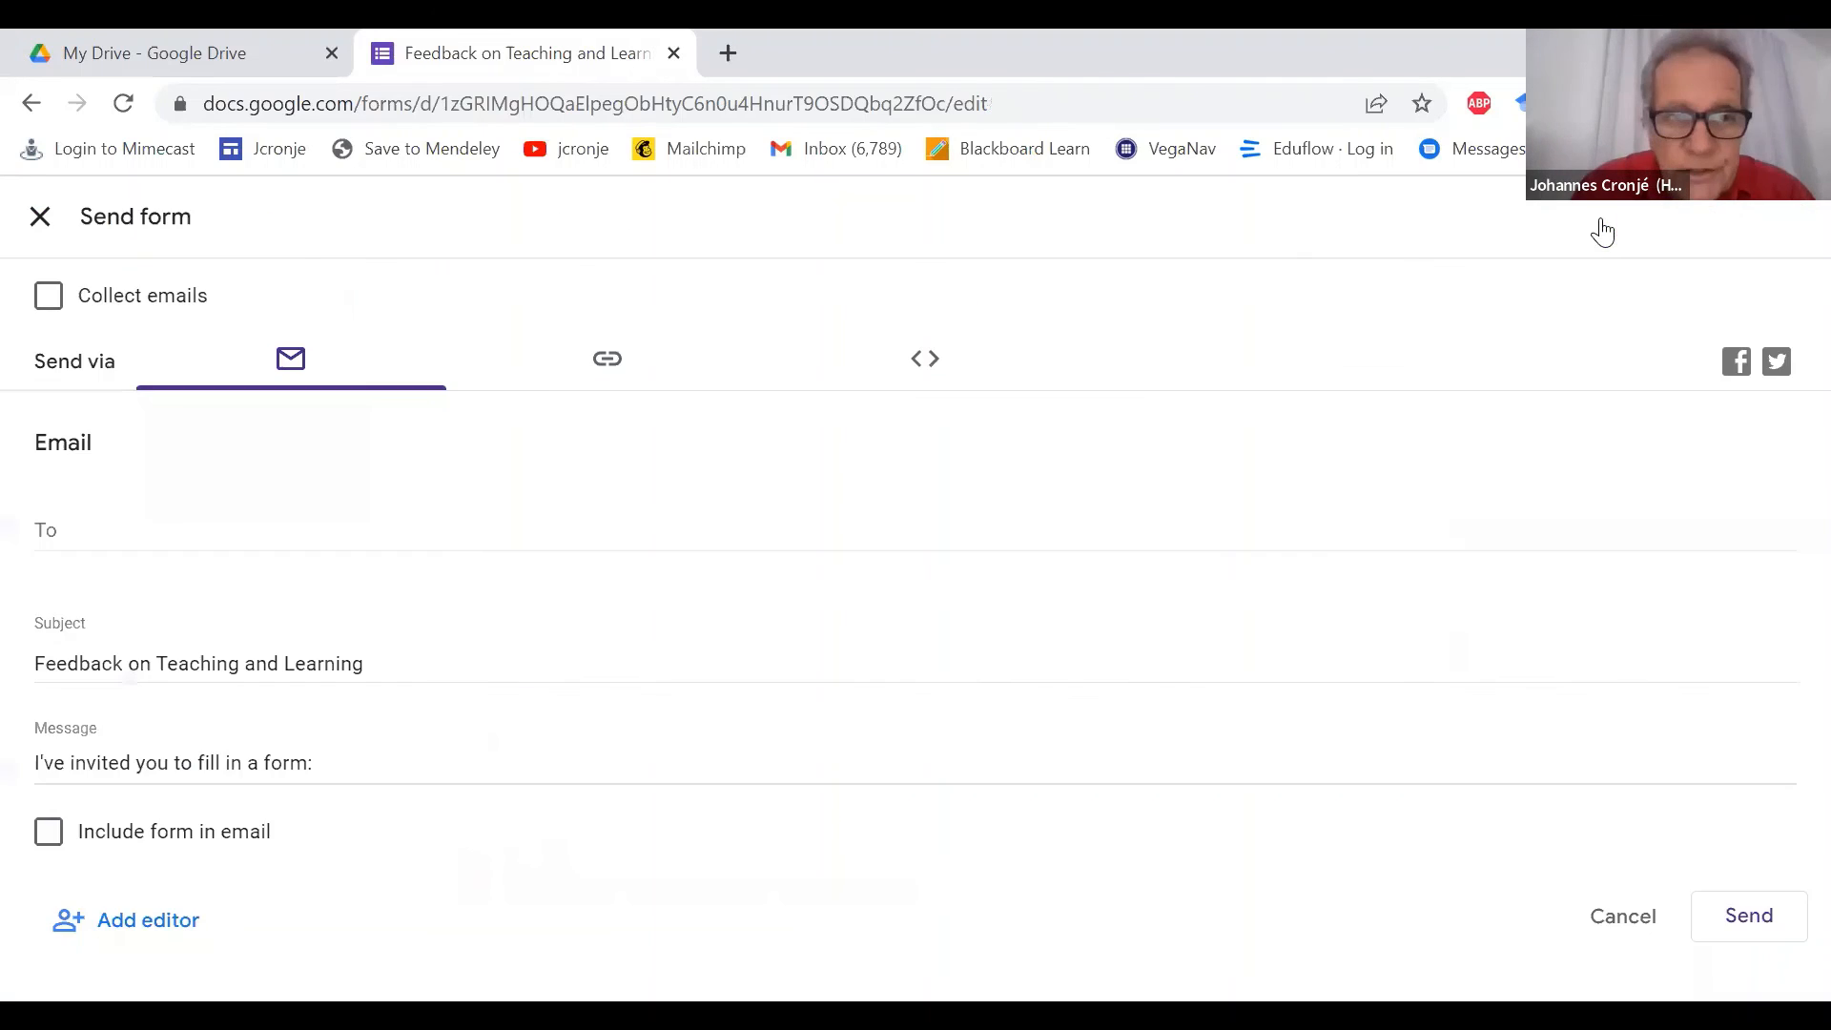
click(610, 365)
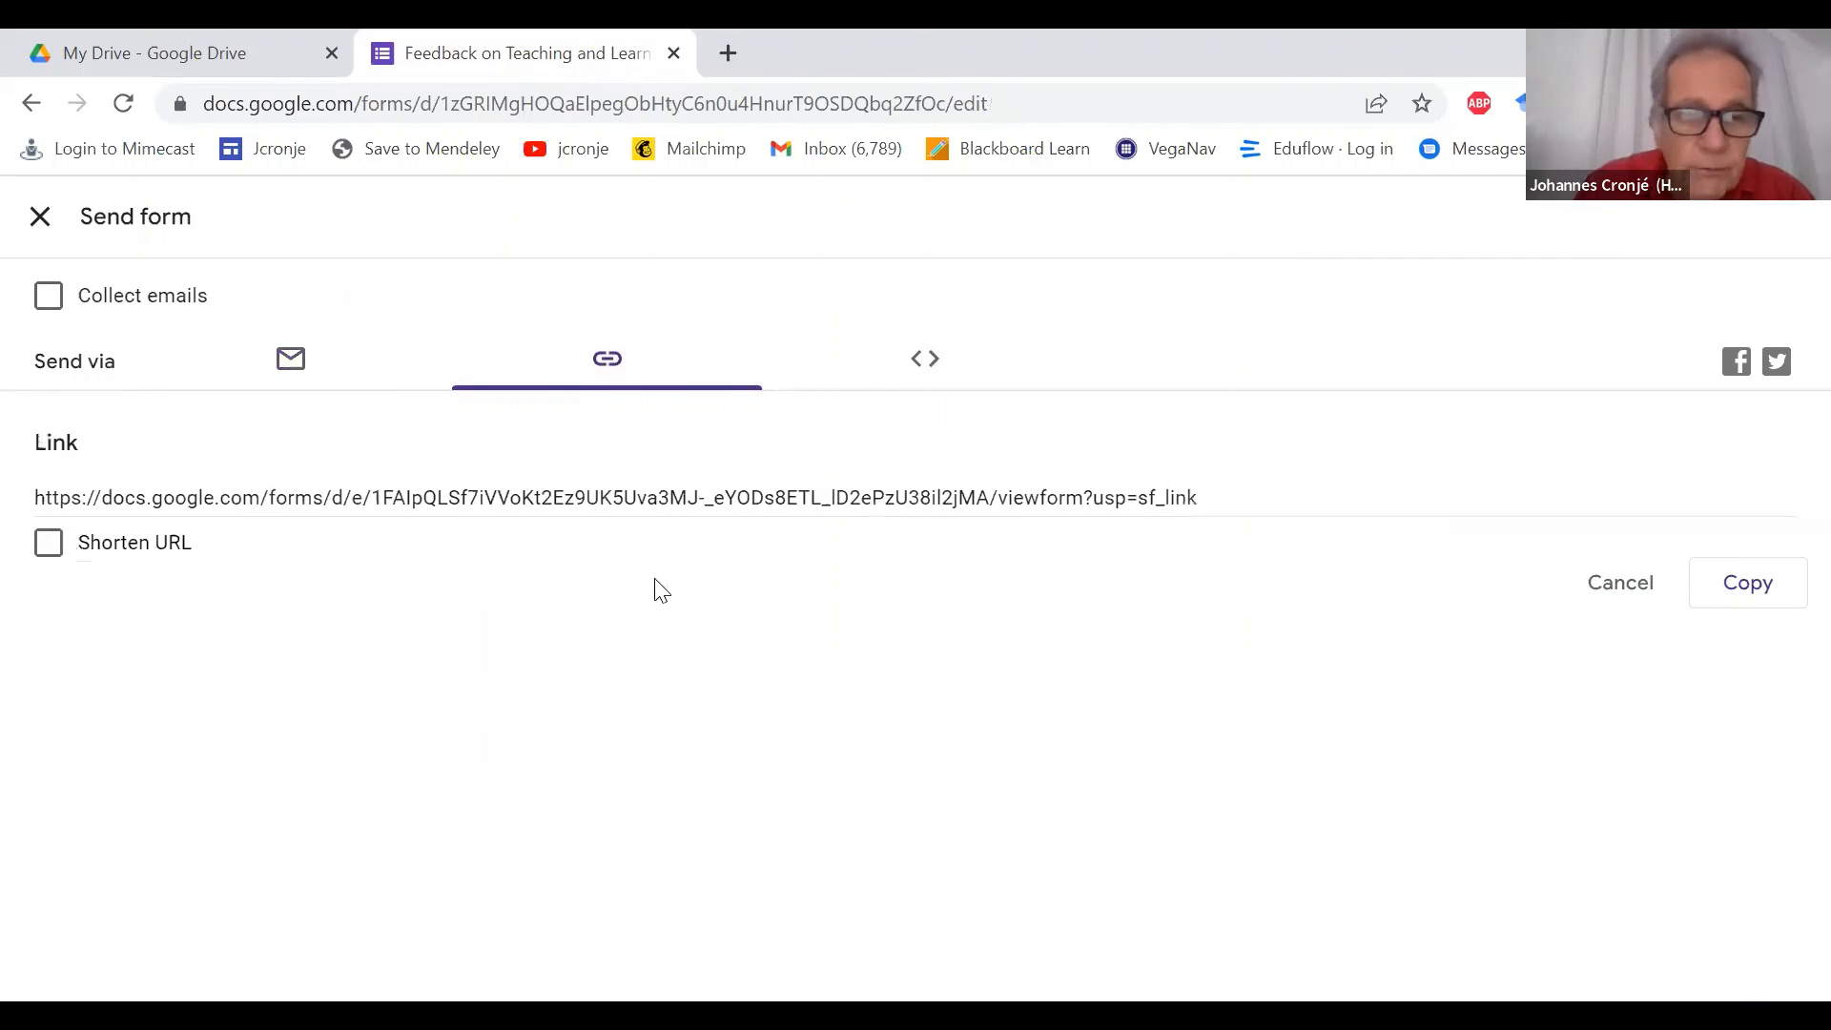
click(50, 543)
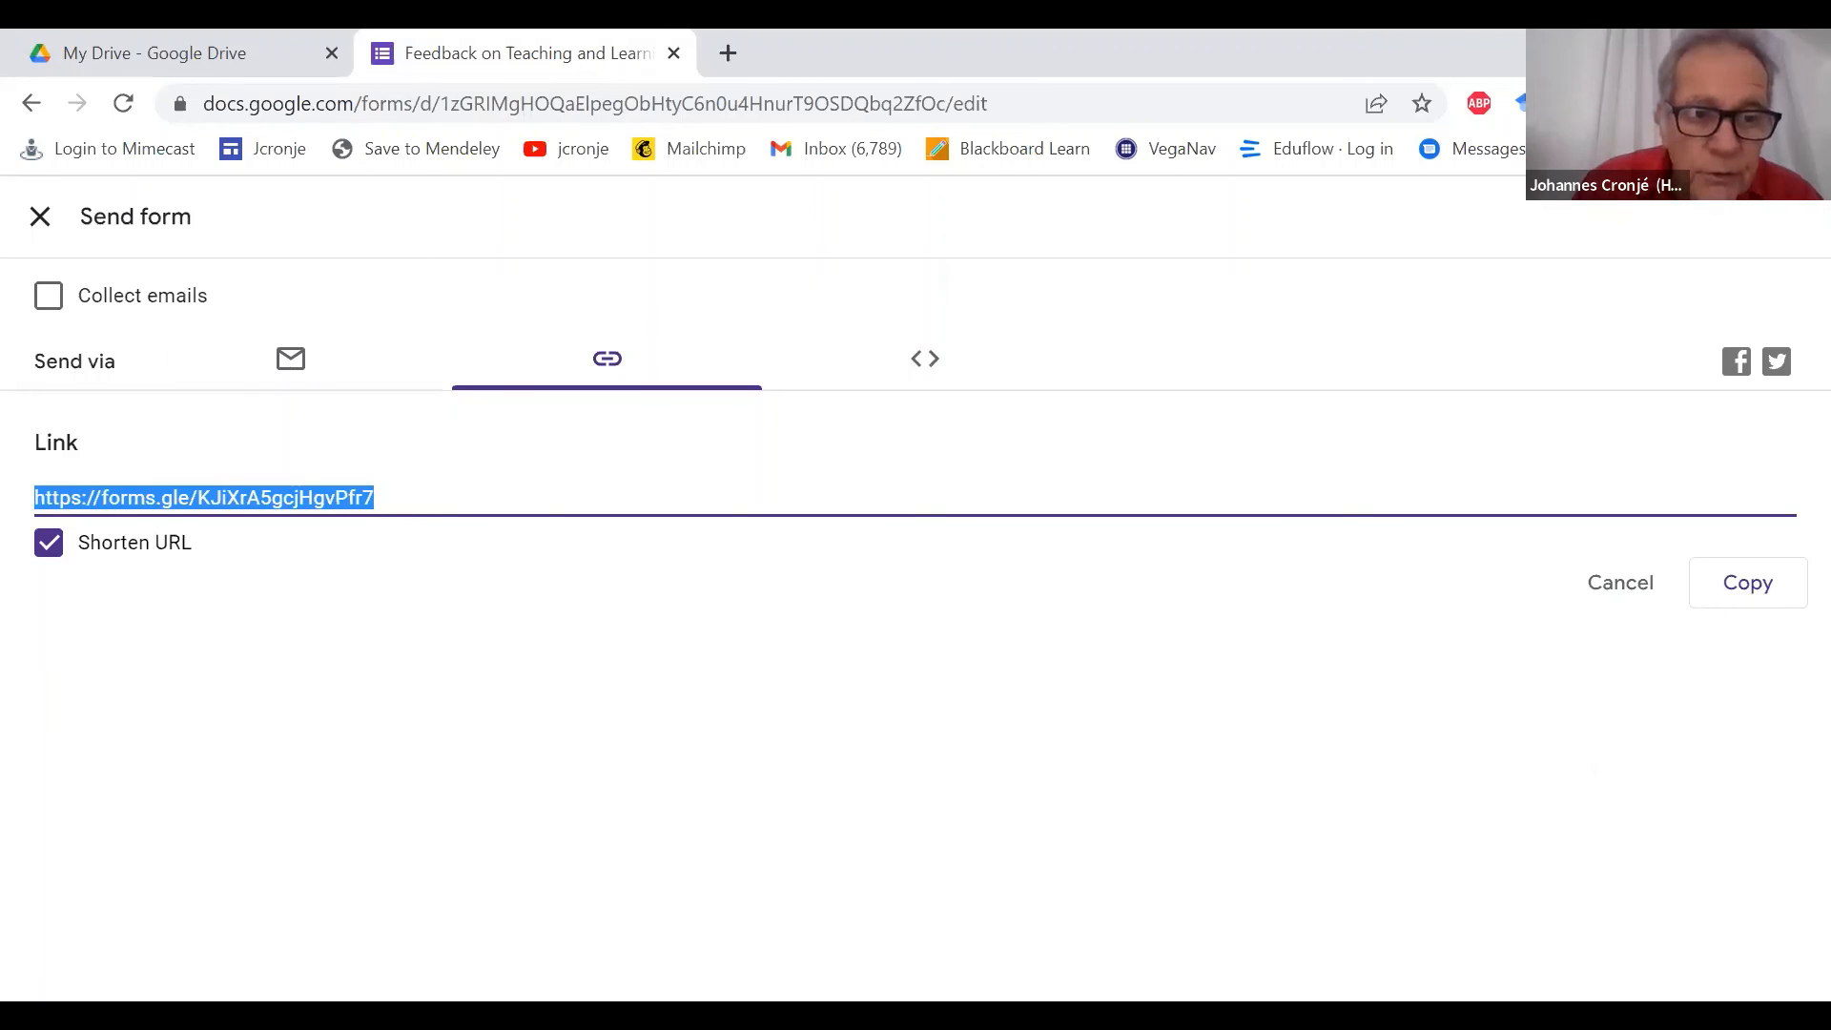
key(alt+Tab)
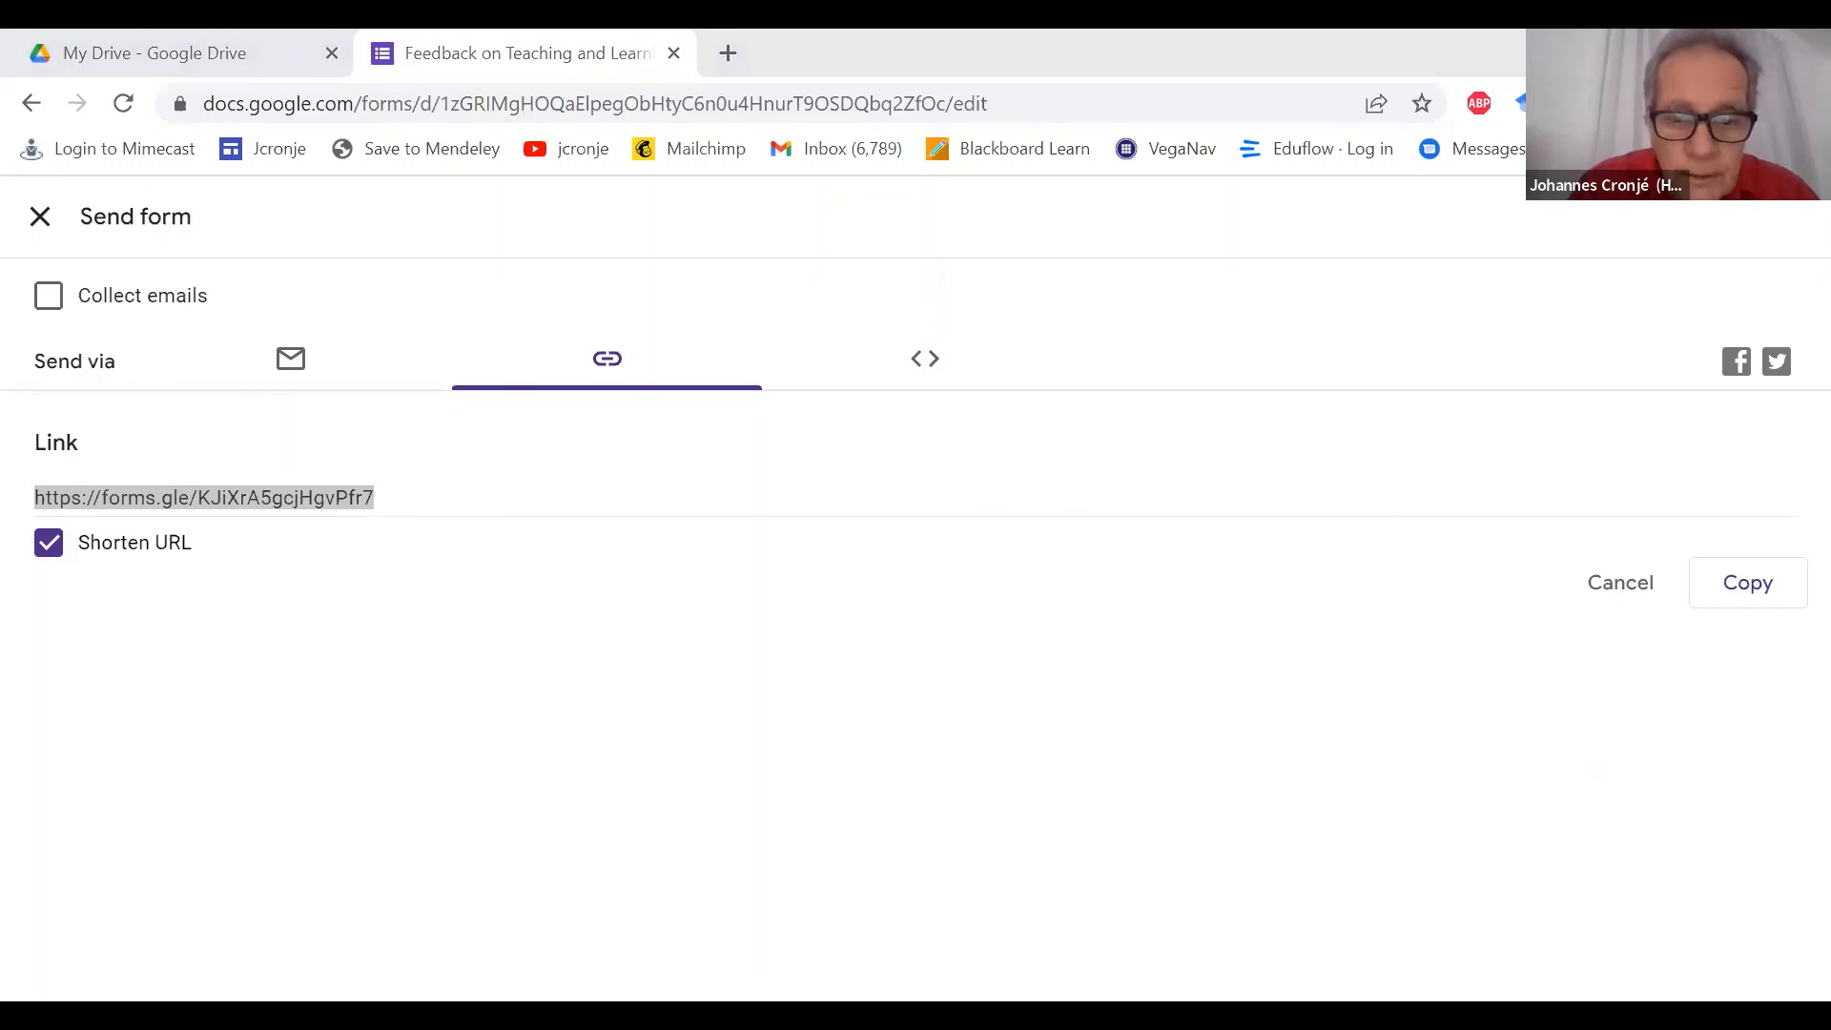